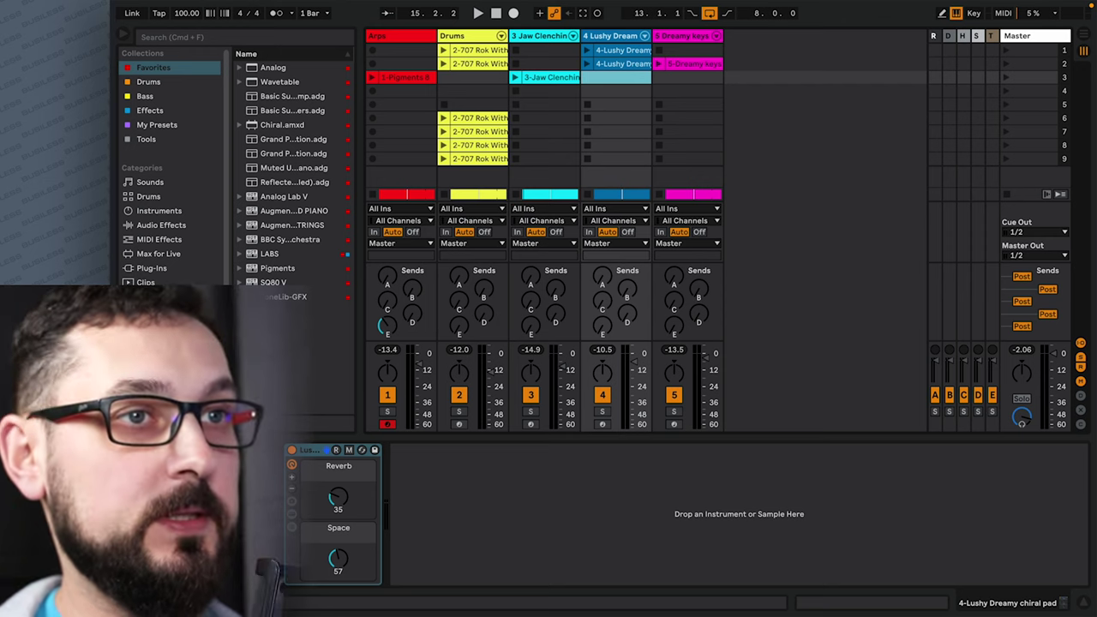
# - Switch to the Arrangement View and show the automation lanes on the tracks
pyautogui.click(1085, 39)
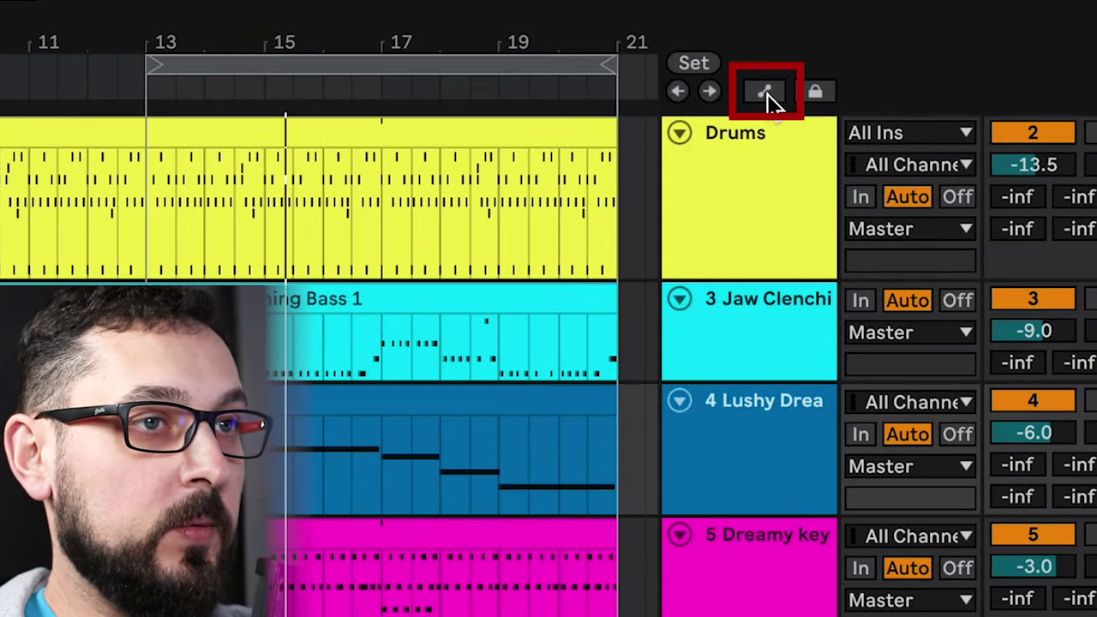
pyautogui.click(765, 92)
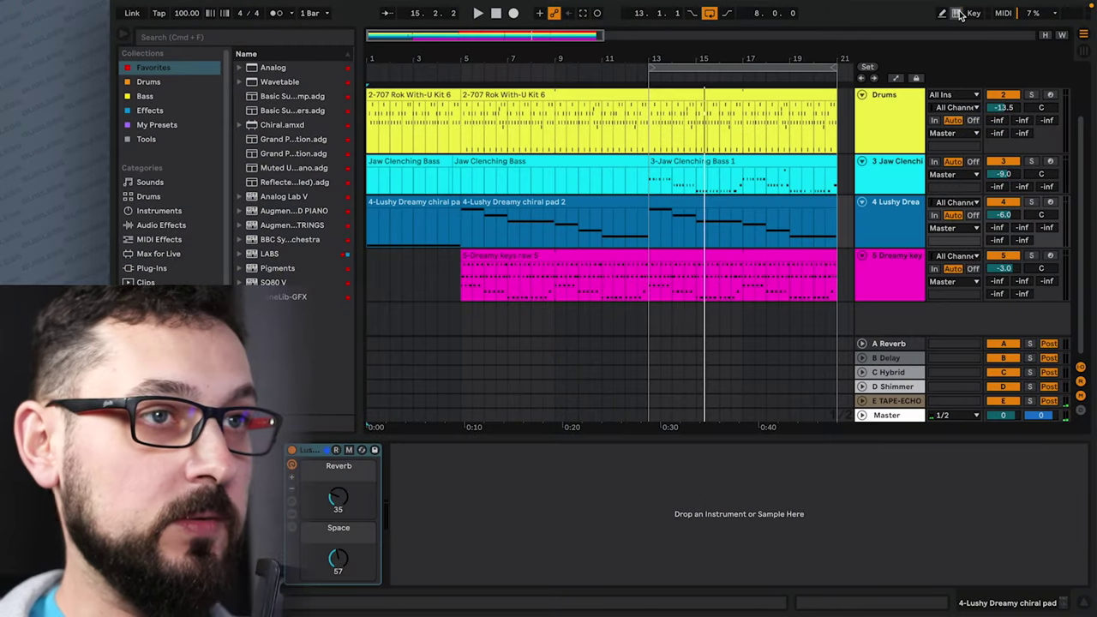
pyautogui.press('a')
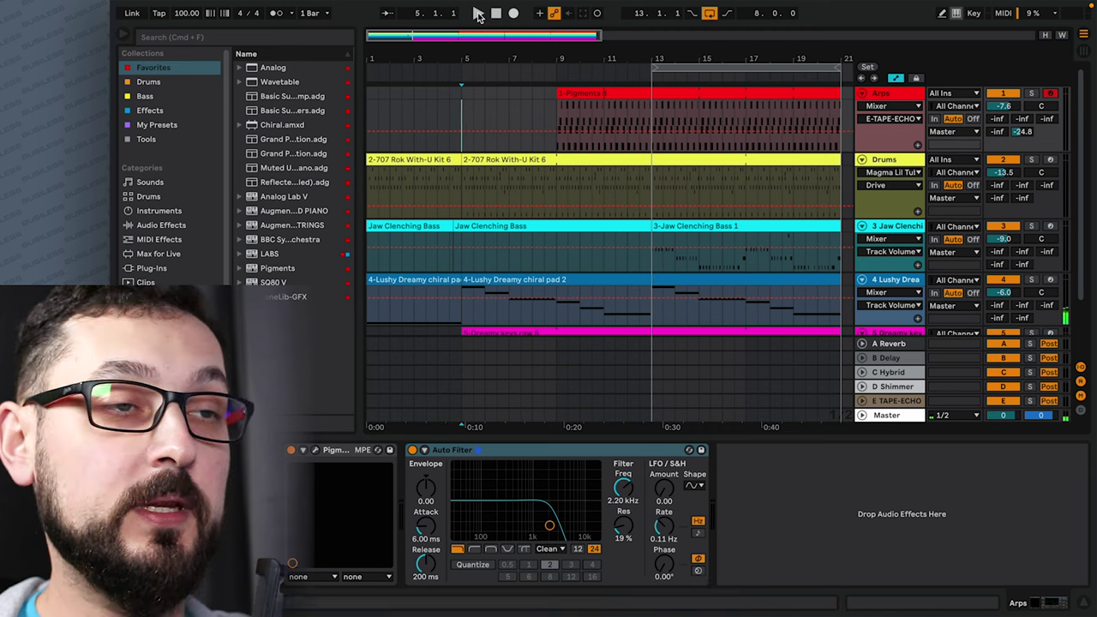
# - Play the arrangement from bar 5 and stop it shortly before bar 13
pyautogui.click(478, 14)
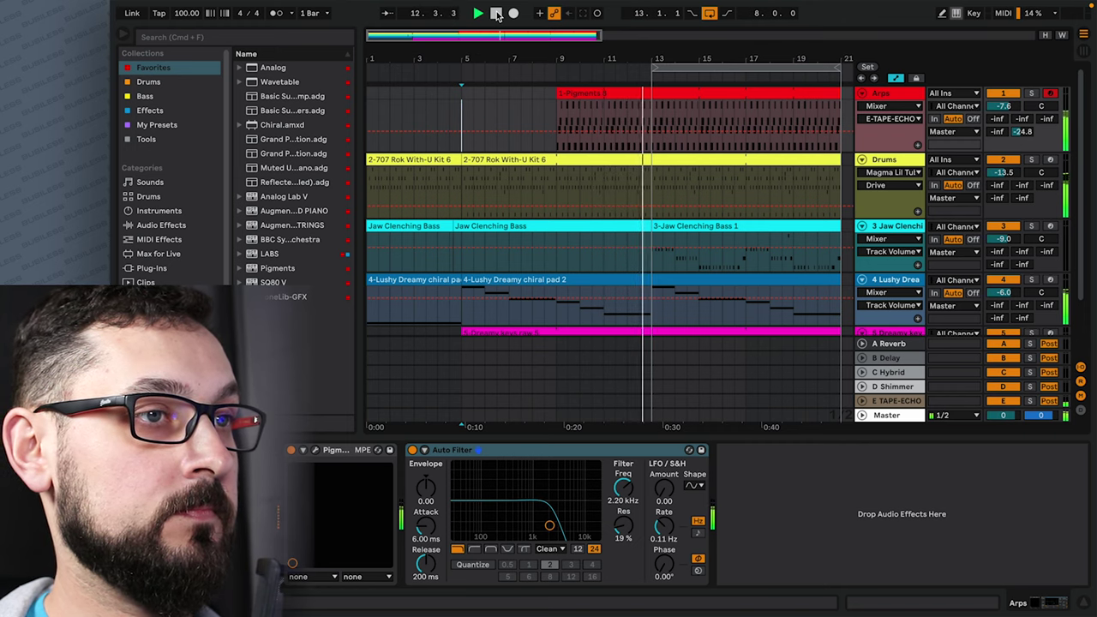
pyautogui.click(497, 15)
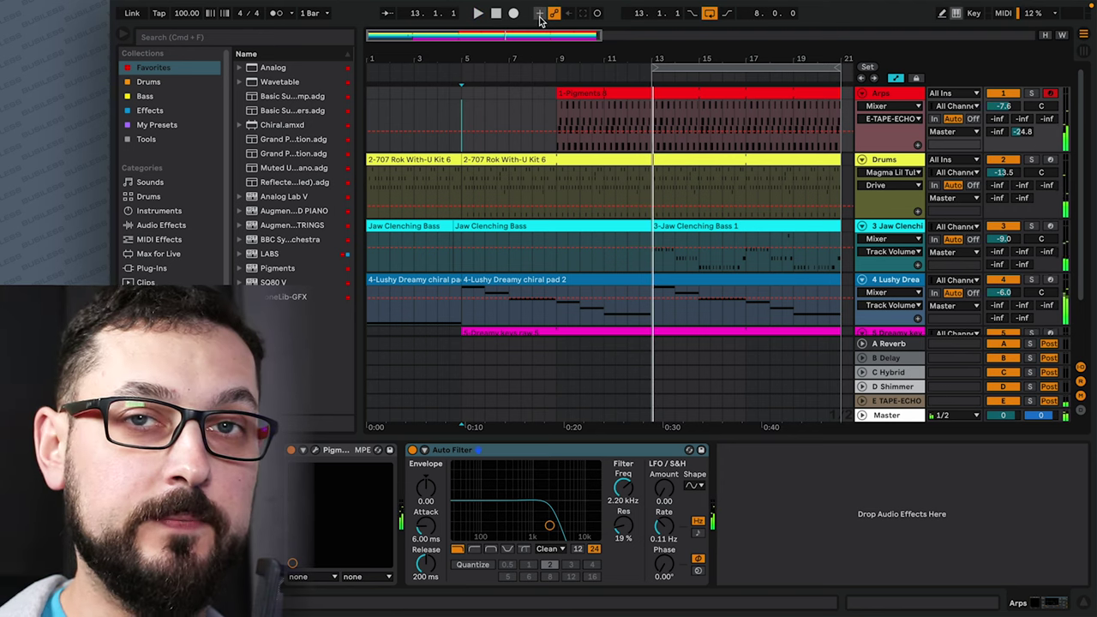
# - On the Arps track, create a Track Volume automation ramp rising from -inf at bar 9 to -7.6 dB at bar 13
pyautogui.click(601, 91)
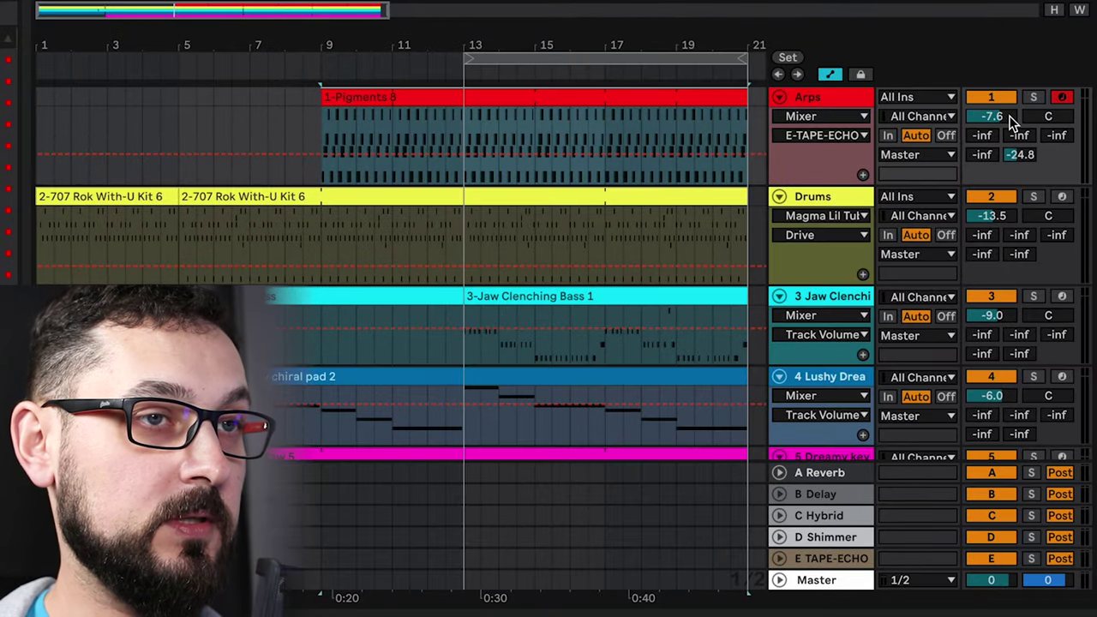
pyautogui.click(1011, 119)
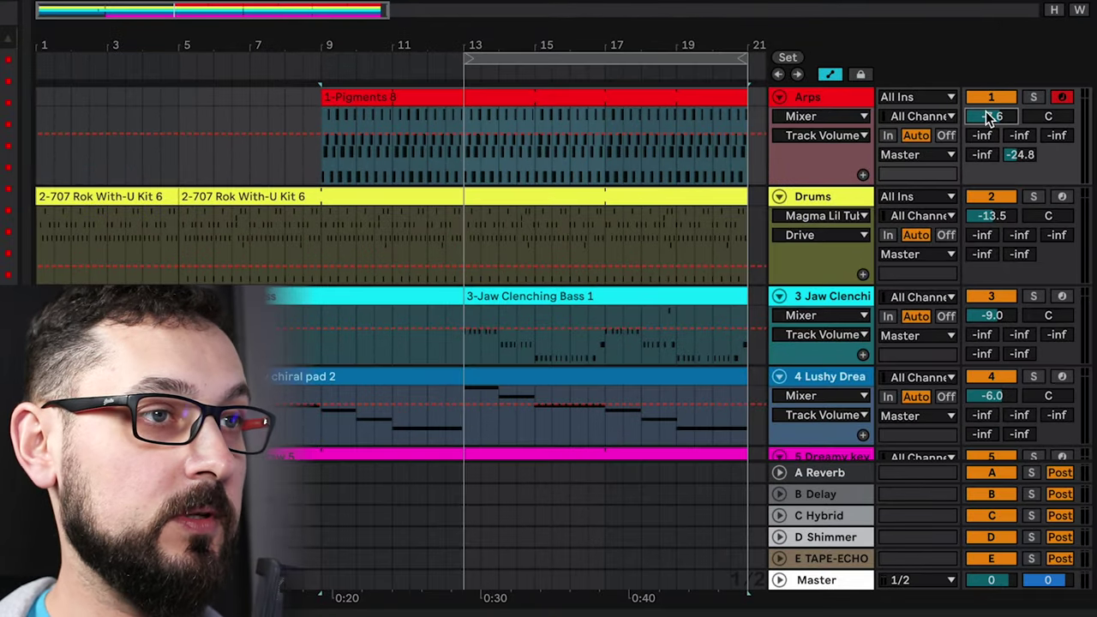
pyautogui.click(320, 135)
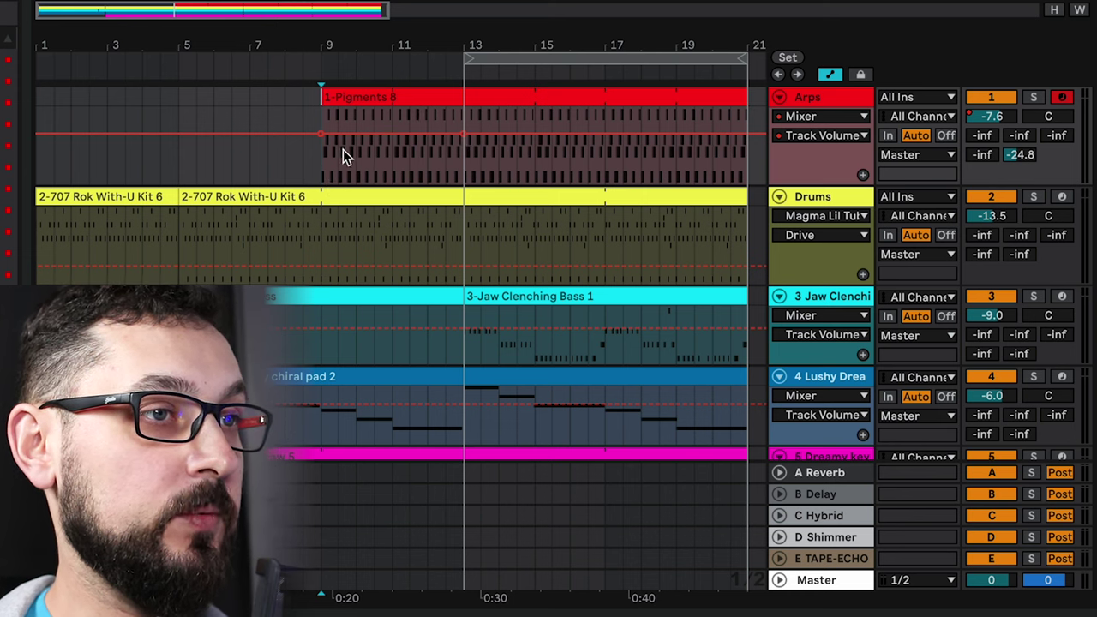
pyautogui.moveTo(324, 134); pyautogui.dragTo(324, 182)
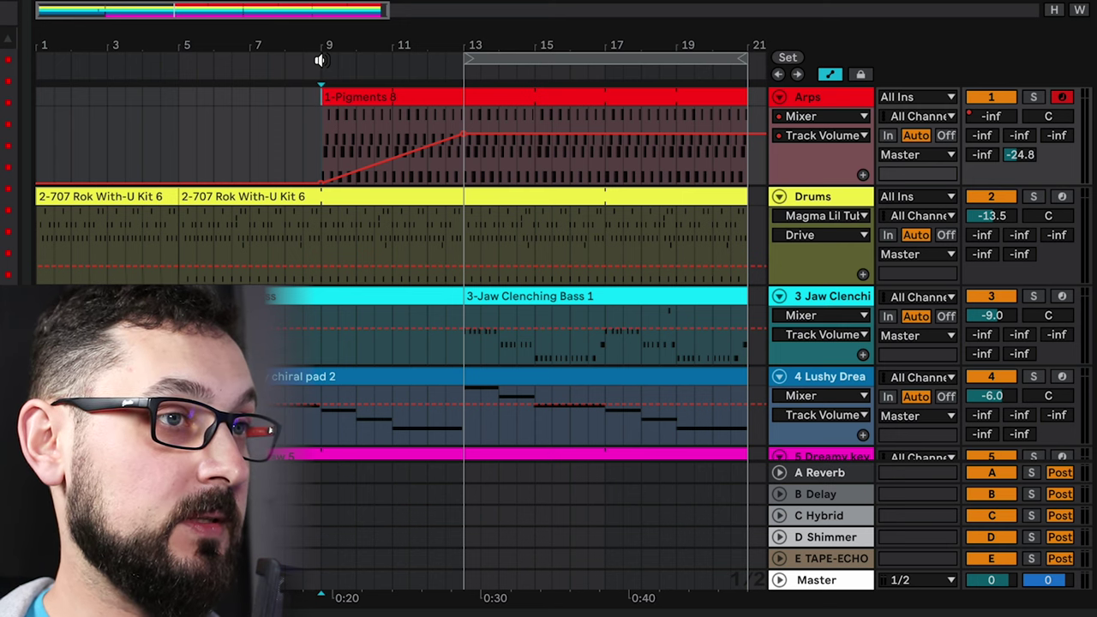
# - Move the eight-bar loop to bars 5 to 13 and play back the Arps fade-in
pyautogui.press('space')
pyautogui.moveTo(610, 55); pyautogui.dragTo(333, 48)
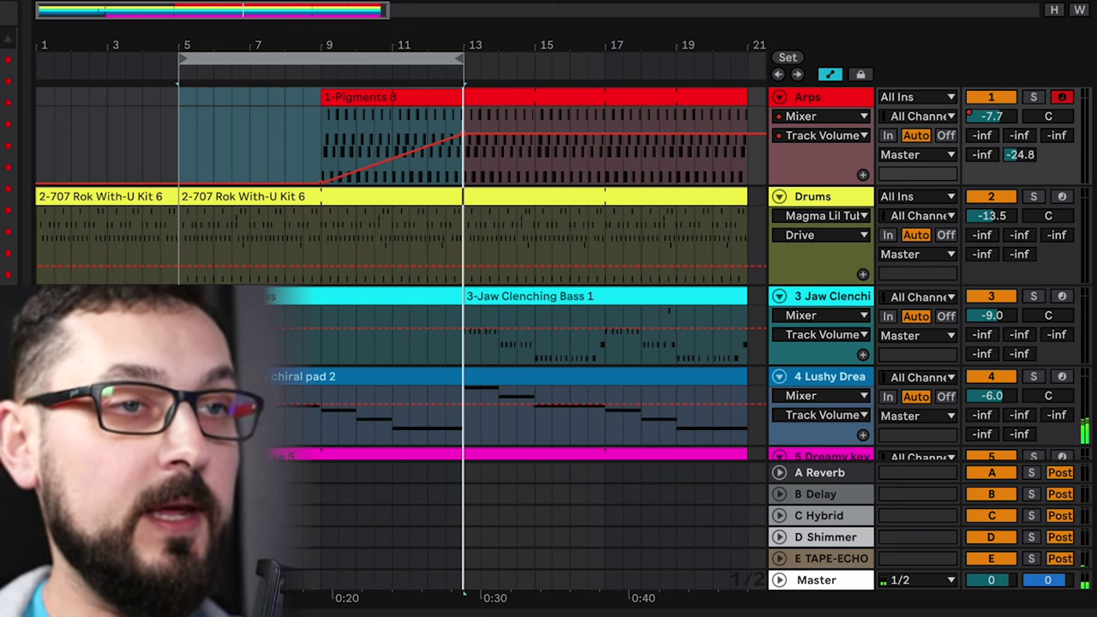
# - Try a freehand-drawn Track Volume automation on the Arps clip between bars 9 and 13, and undo it
pyautogui.moveTo(407, 35); pyautogui.dragTo(377, 116)
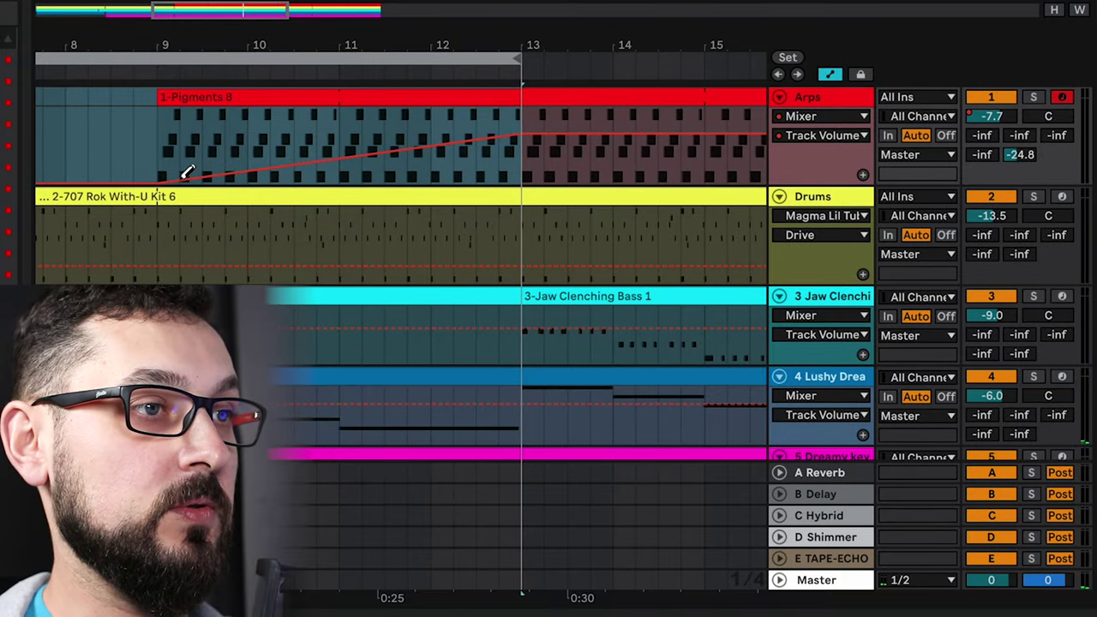
pyautogui.moveTo(187, 171)
pyautogui.mouseDown()
pyautogui.moveTo(187, 144)
pyautogui.moveTo(209, 132)
pyautogui.moveTo(239, 155)
pyautogui.moveTo(311, 170)
pyautogui.moveTo(420, 114)
pyautogui.moveTo(496, 110)
pyautogui.moveTo(520, 135)
pyautogui.moveTo(519, 180)
pyautogui.mouseUp()
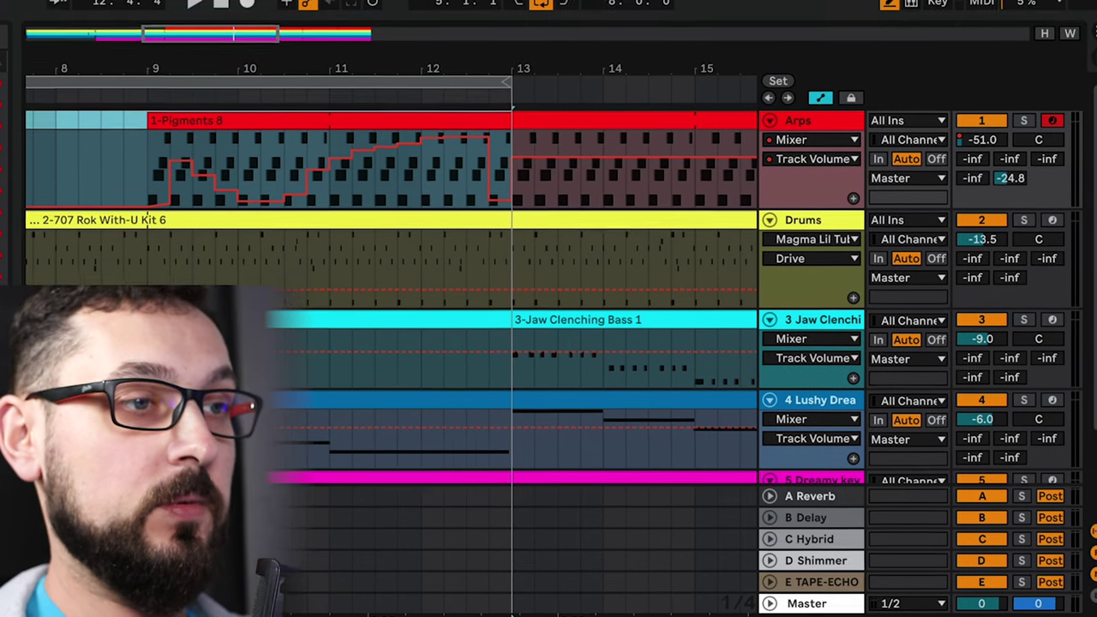
pyautogui.hotkey('ctrl', 'z')
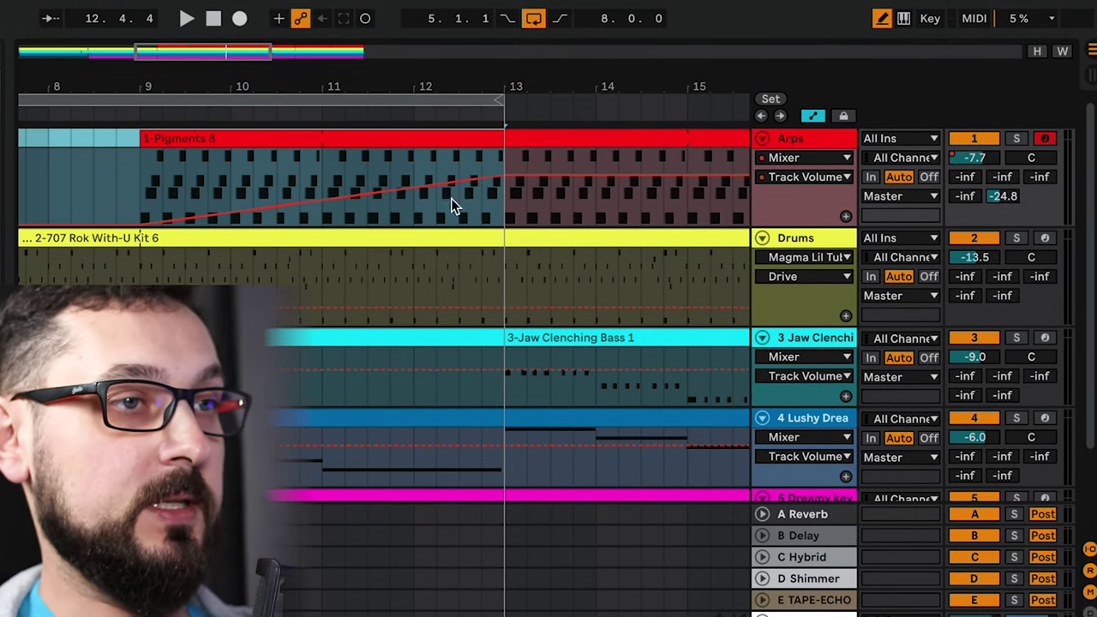
# - Bend the Arps volume ramp between bars 9 and 13 upward into a curve that rises quickly and flattens out
pyautogui.click(238, 184)
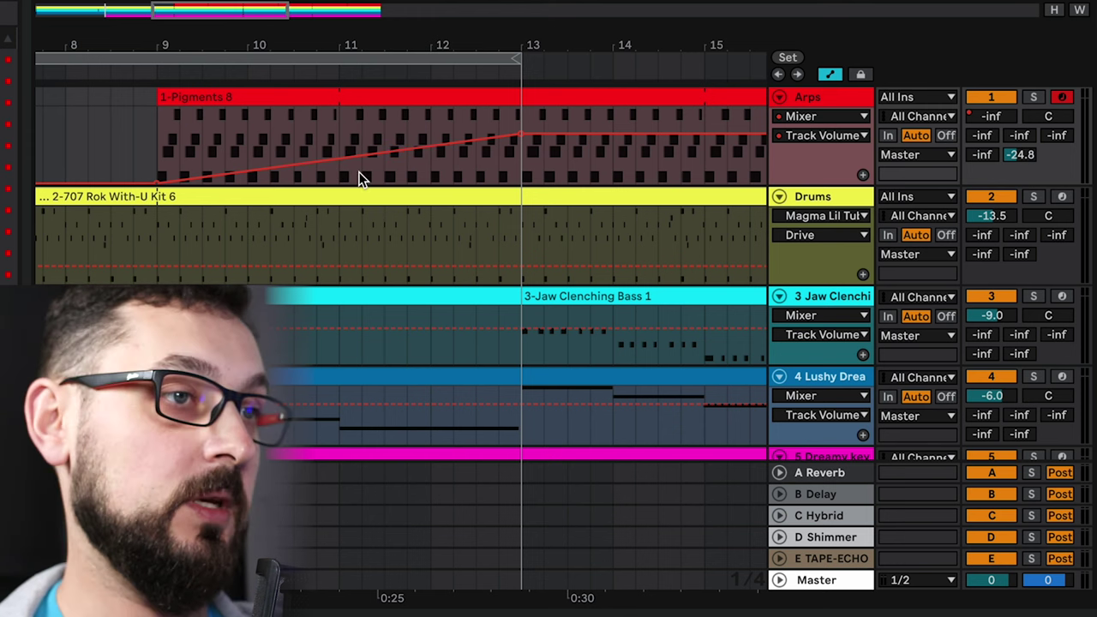
pyautogui.moveTo(358, 161); pyautogui.dragTo(360, 103)
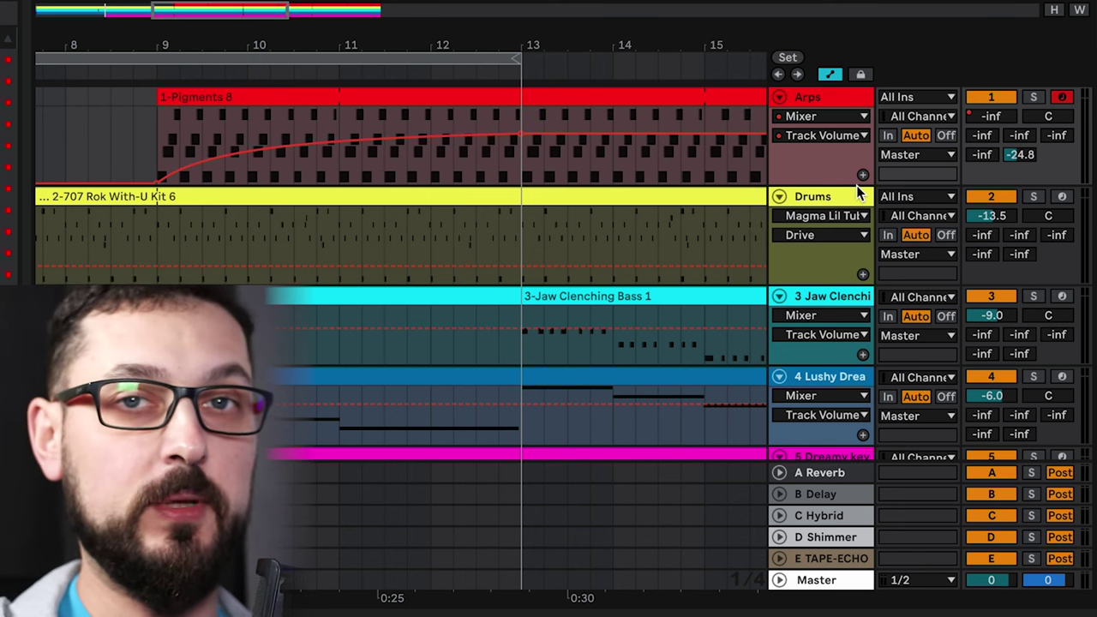
# - Show the Arps track's Track Panning automation and insert a sine shape over bars 9 to 13
pyautogui.click(1051, 116)
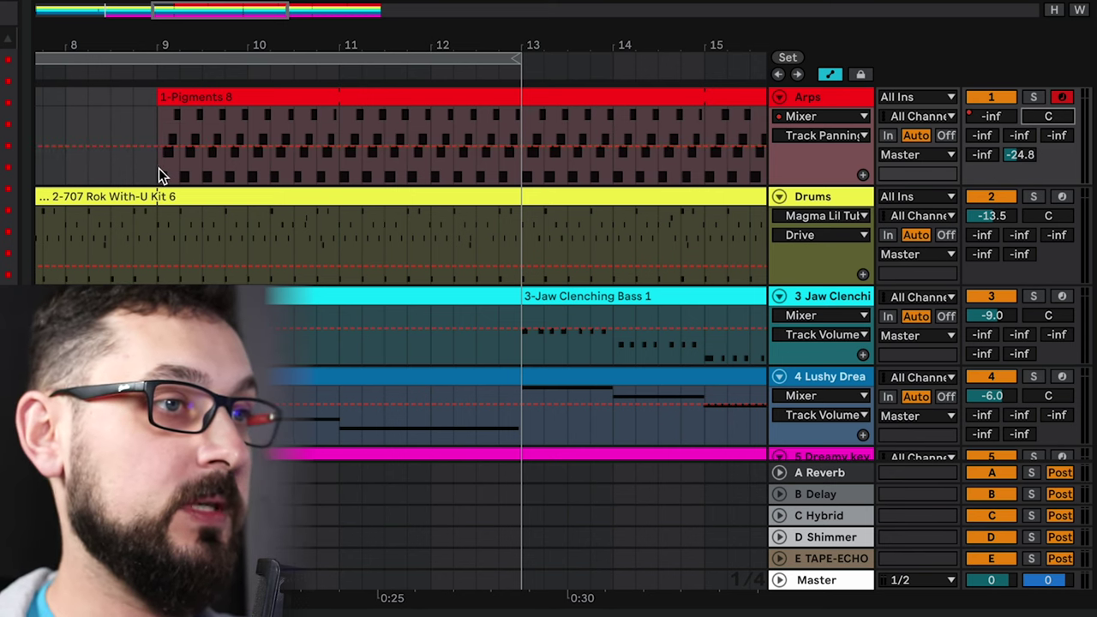
pyautogui.moveTo(159, 162); pyautogui.dragTo(524, 163)
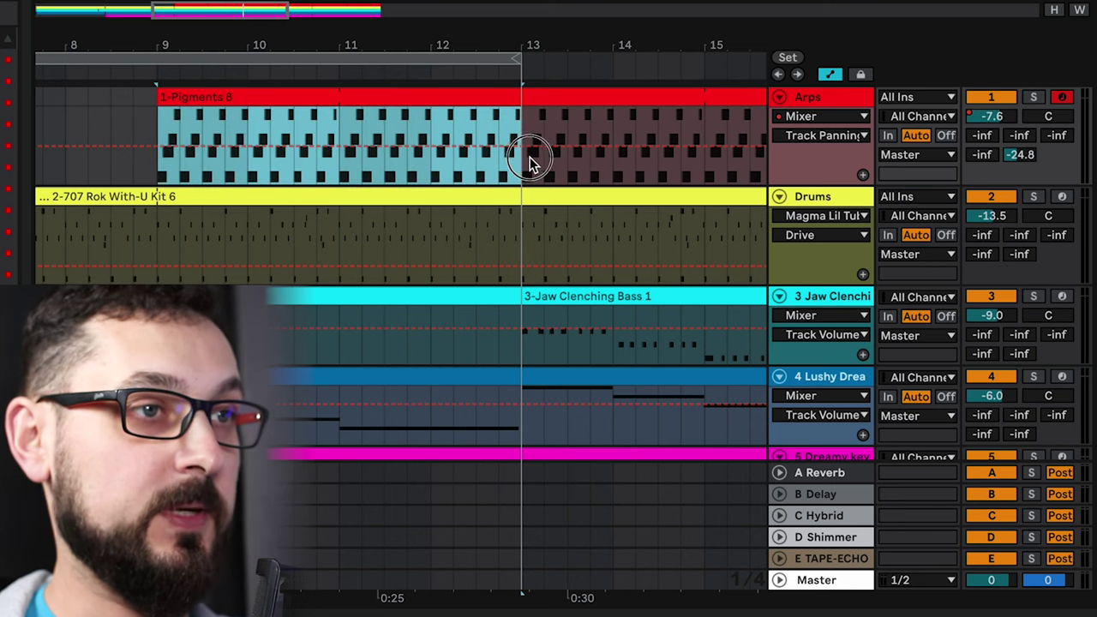
pyautogui.rightClick(311, 147)
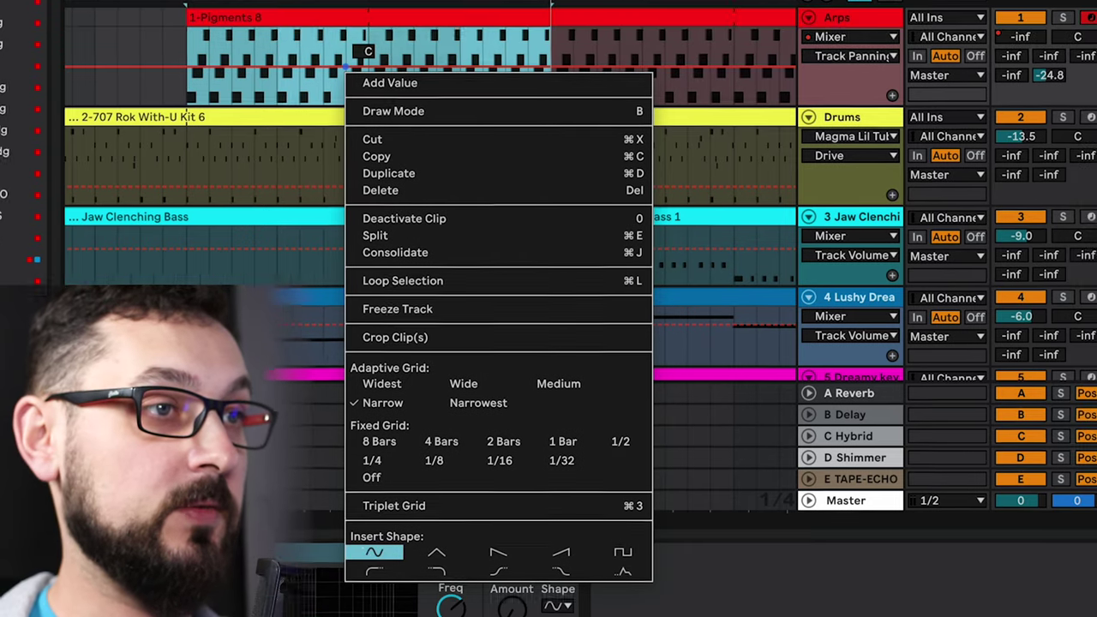
pyautogui.click(374, 553)
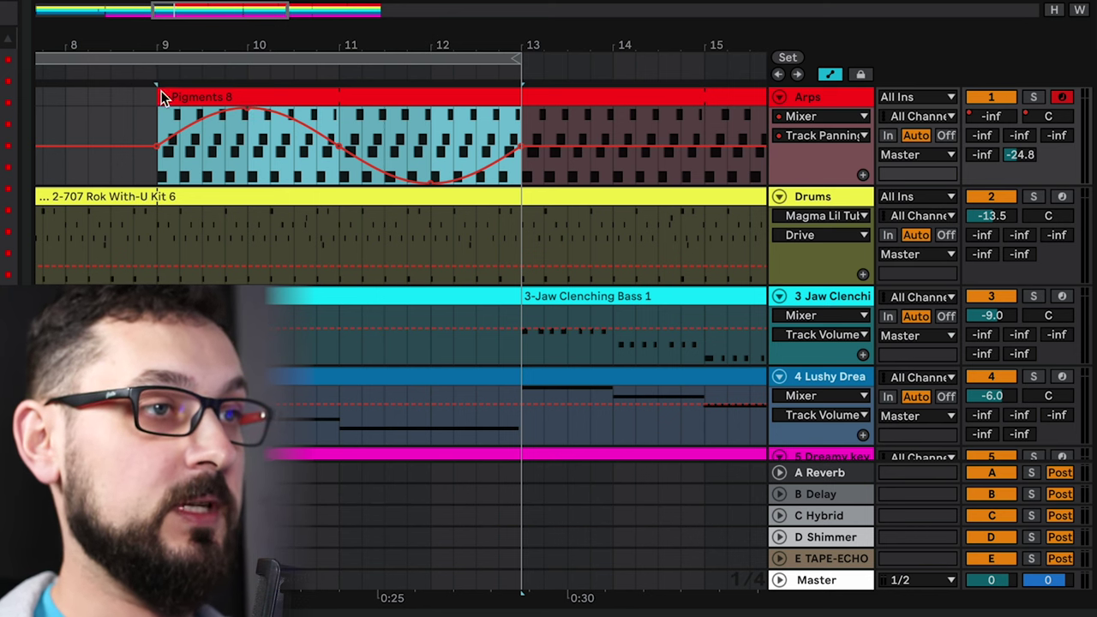
# - Play back the Arps panning sweep, stop, and clear the panning envelope
pyautogui.click(164, 66)
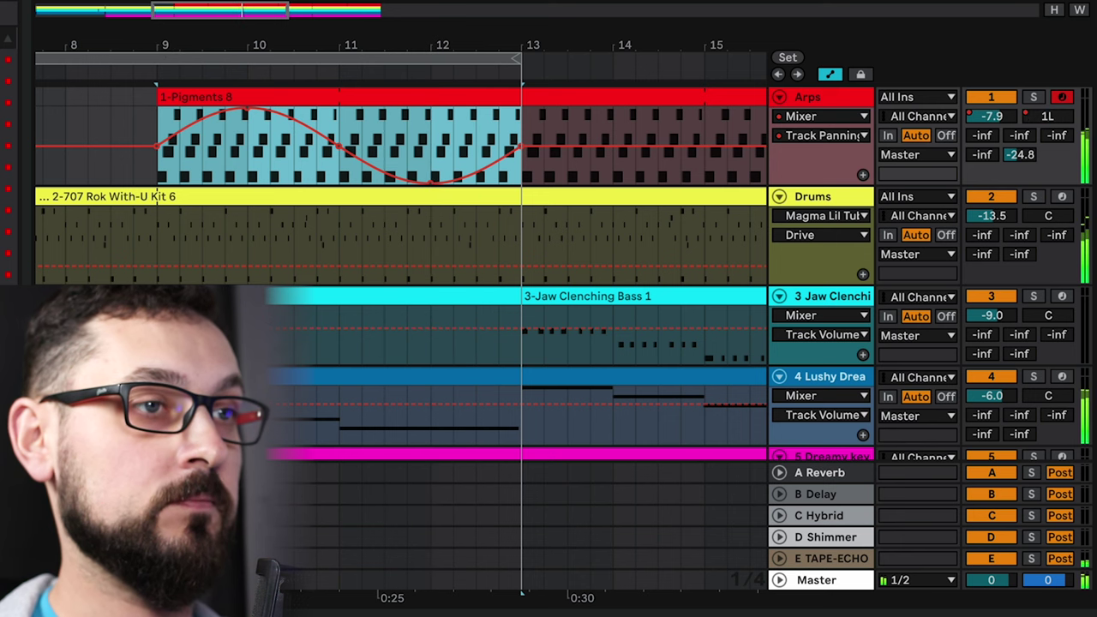
pyautogui.press('space')
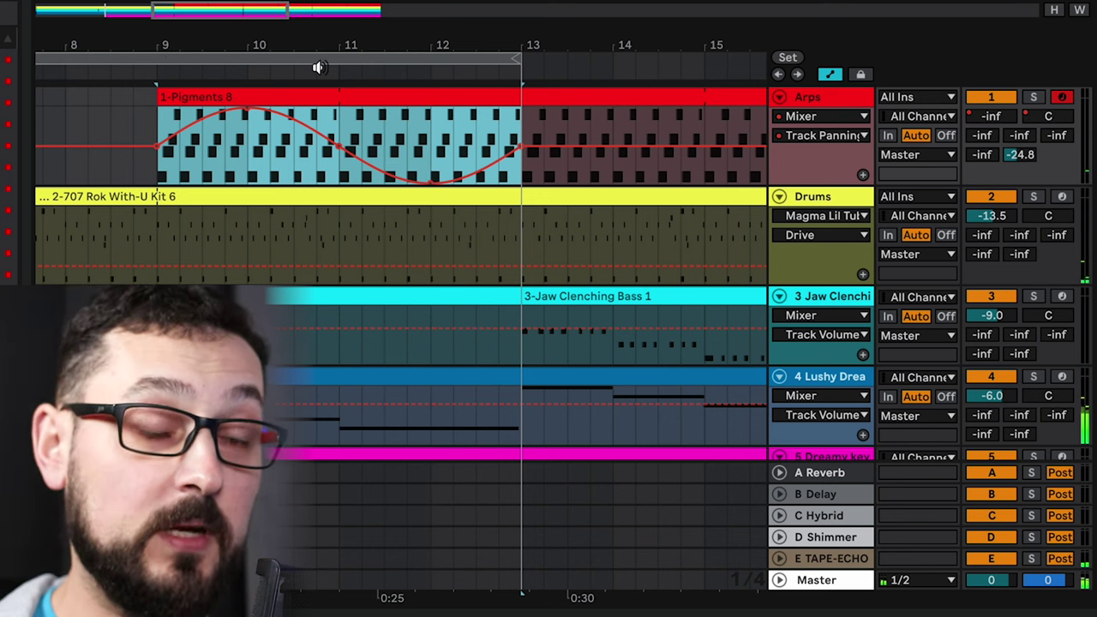
pyautogui.rightClick(377, 167)
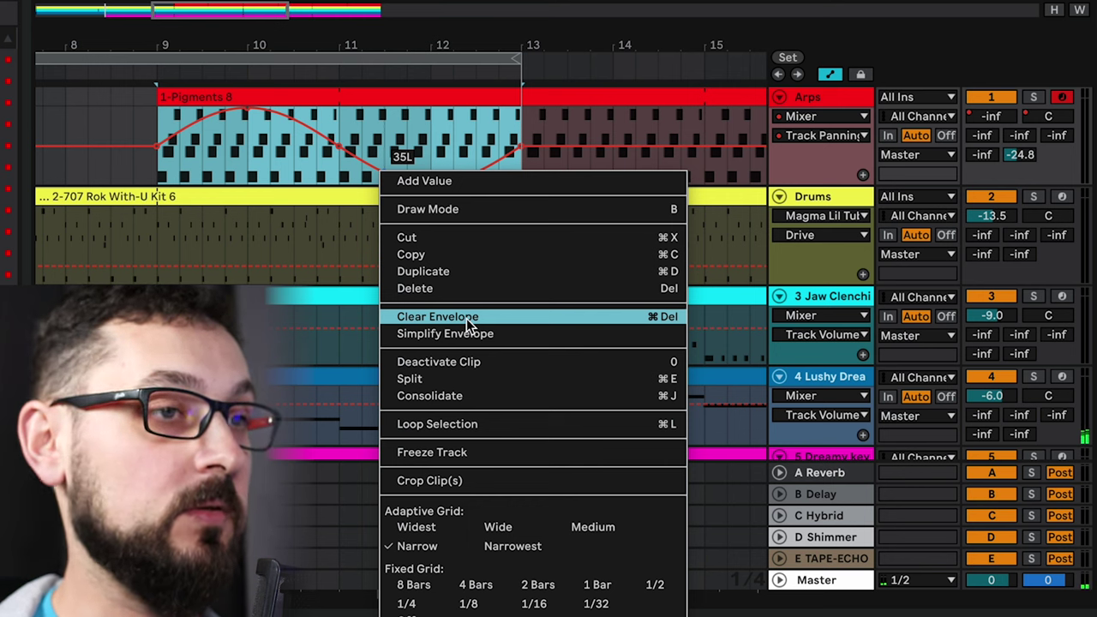
pyautogui.click(437, 318)
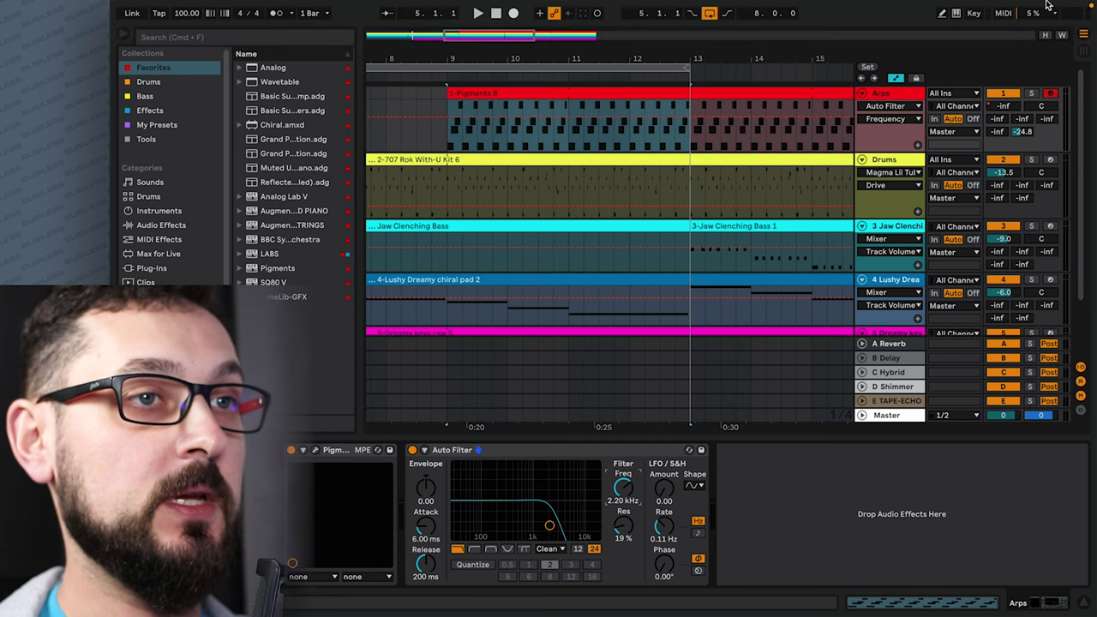
# - Map the Arps track's Auto Filter Frequency to a MIDI controller knob on channel 13, CC 74, and leave MIDI mapping
pyautogui.click(1003, 14)
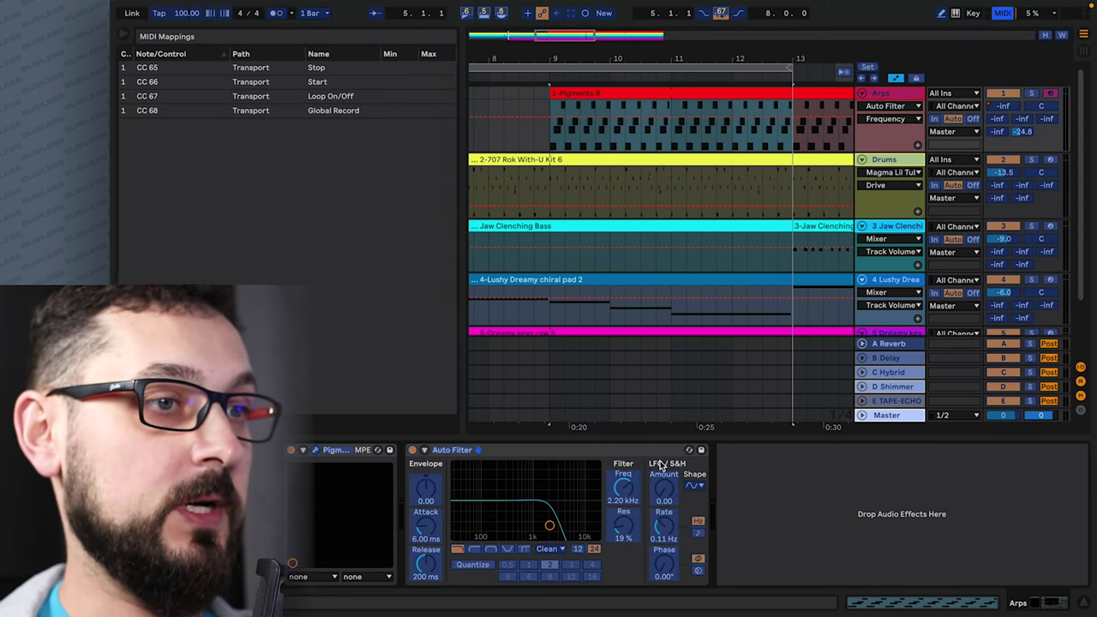
pyautogui.click(625, 494)
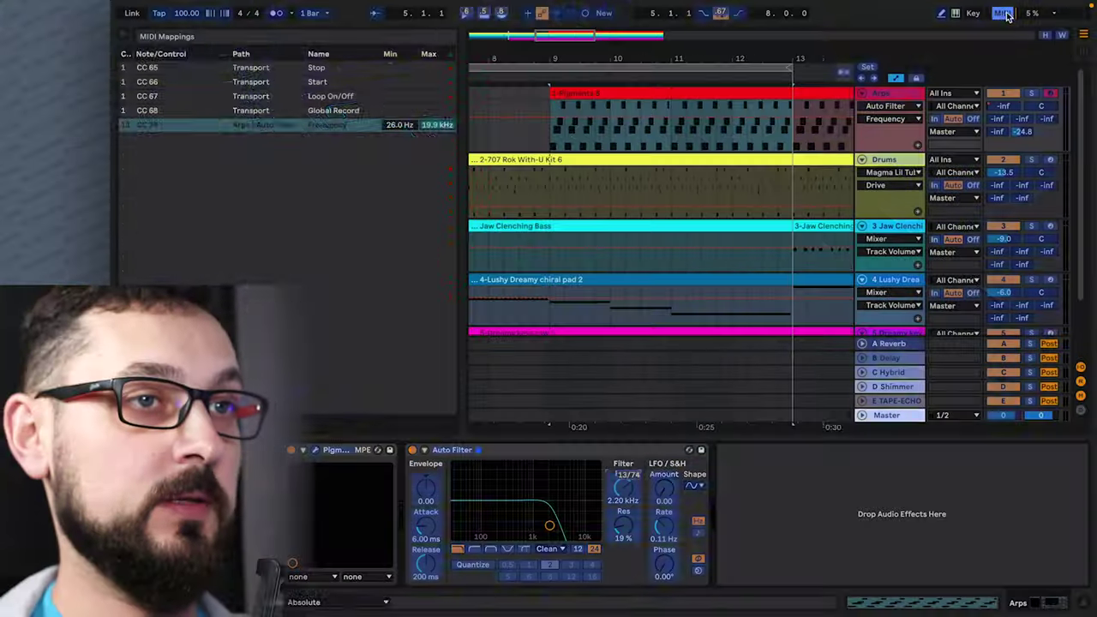
pyautogui.press('super+m')
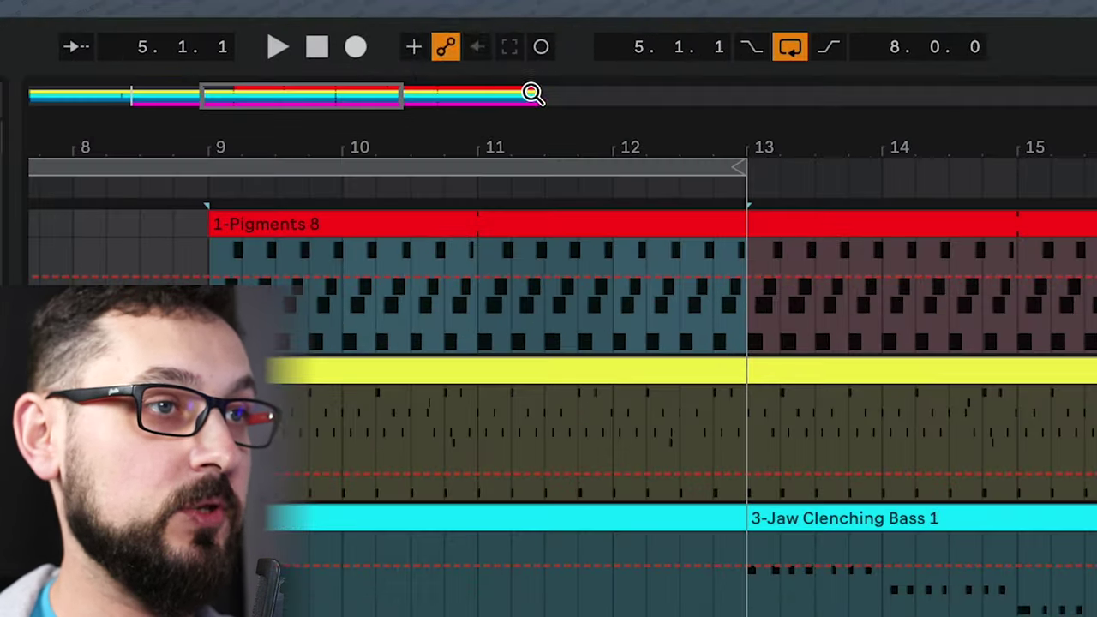
# - With automation arm enabled, disarm the Arps track and record live Auto Filter Frequency automation over bars 9 to 13
pyautogui.click(447, 48)
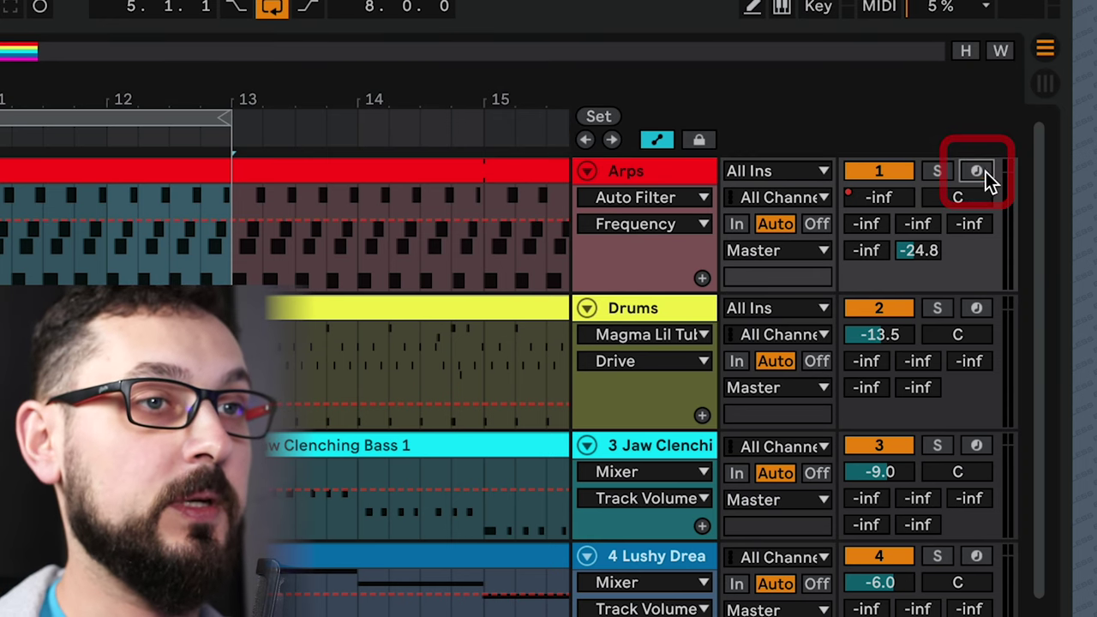
pyautogui.click(985, 173)
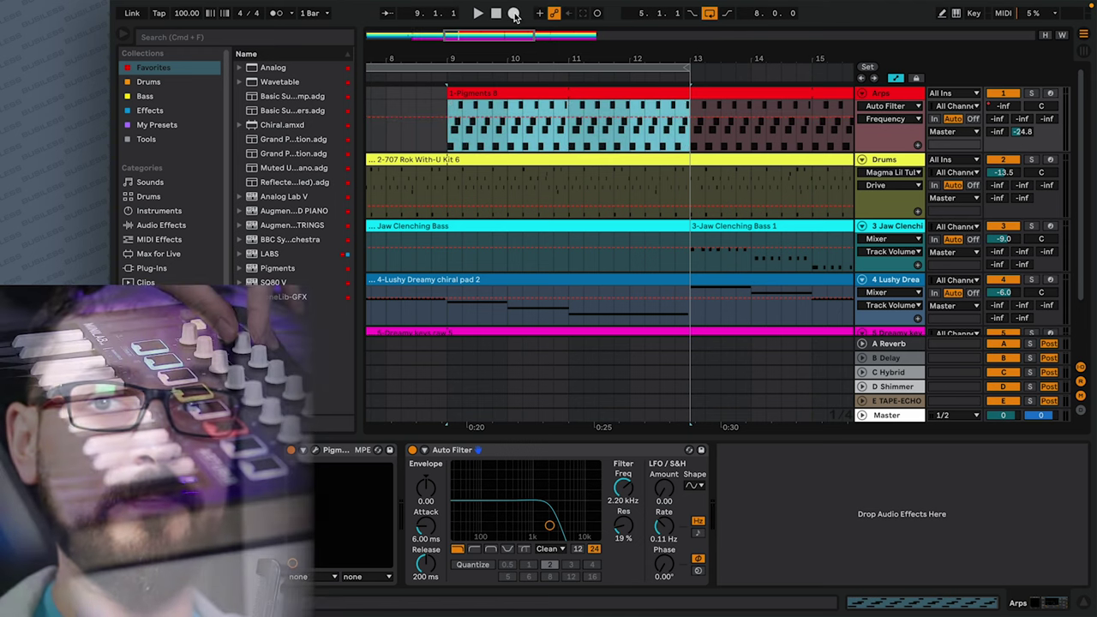
pyautogui.click(459, 137)
pyautogui.click(513, 14)
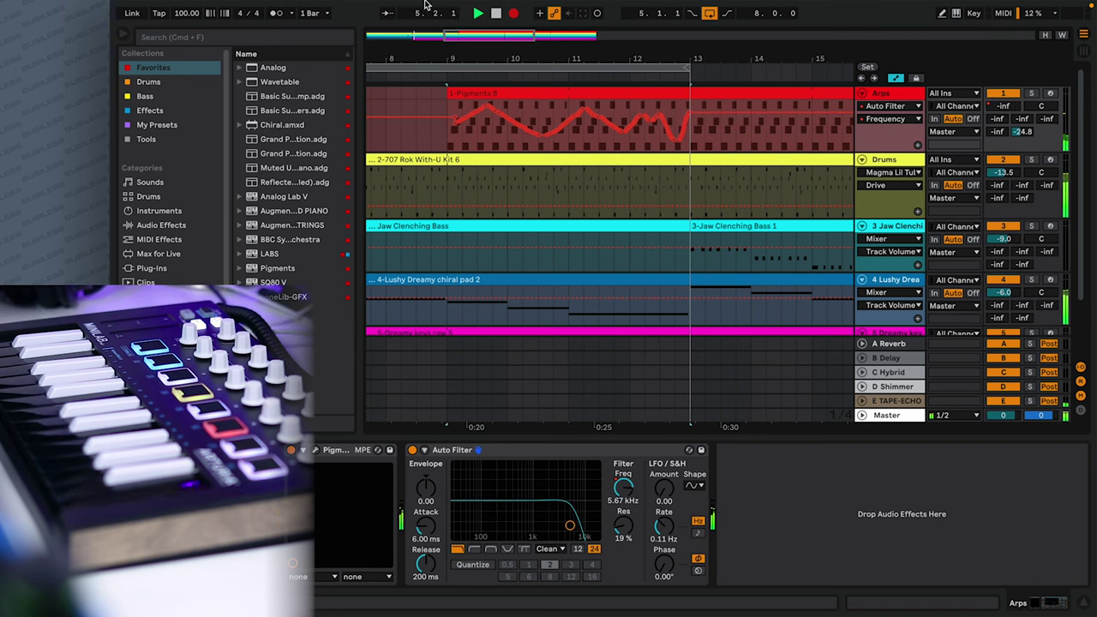
pyautogui.press('space')
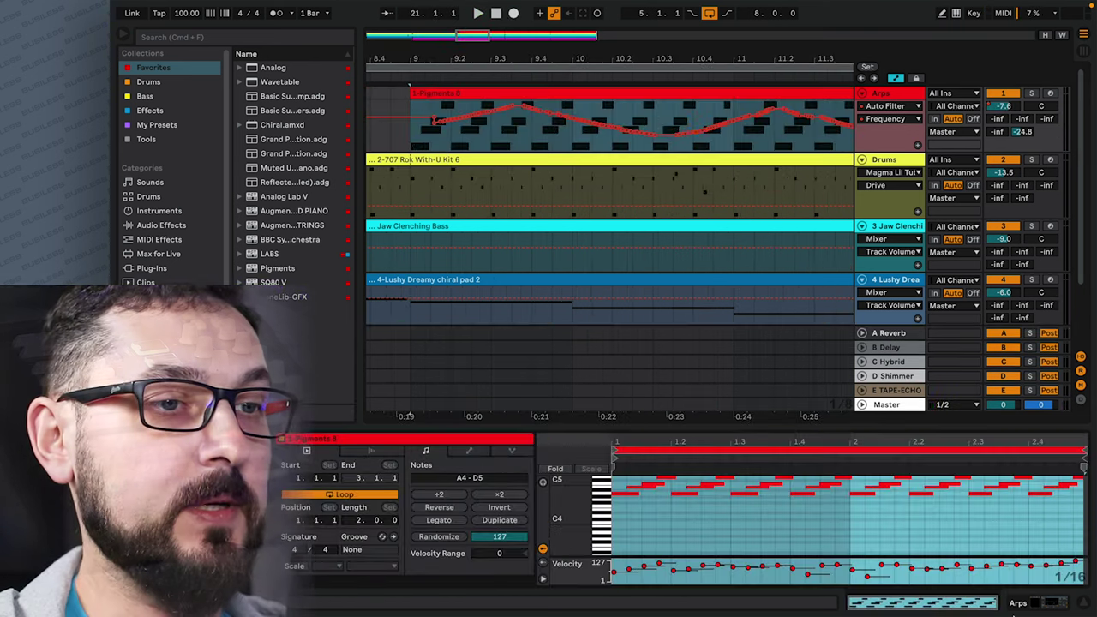
# - Show the Arps track's devices and play back the recorded filter sweep
pyautogui.click(1044, 608)
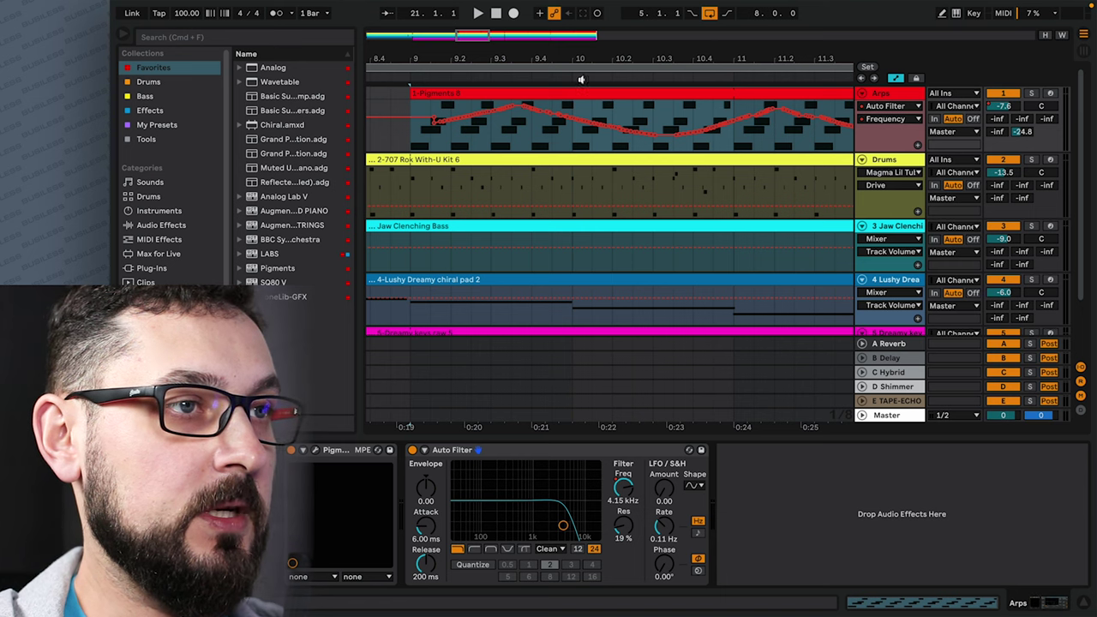
pyautogui.click(581, 79)
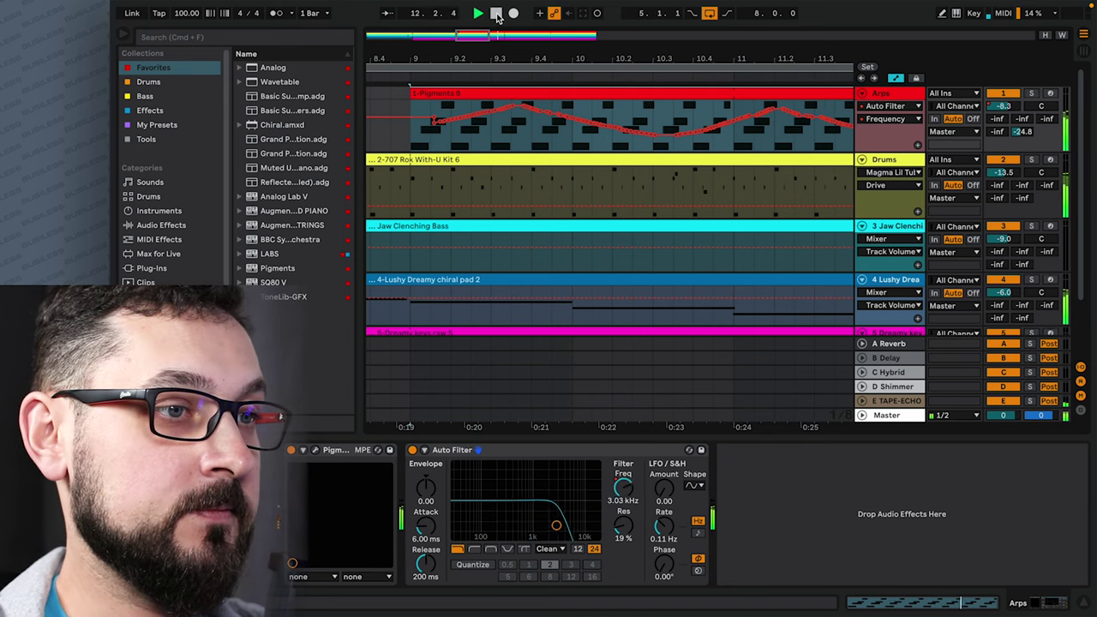
pyautogui.click(496, 14)
# - Try lowering one recorded breakpoint just after beat 9.4 of the Arps filter frequency envelope to 224 Hz, and restore it
pyautogui.moveTo(608, 67); pyautogui.dragTo(614, 57)
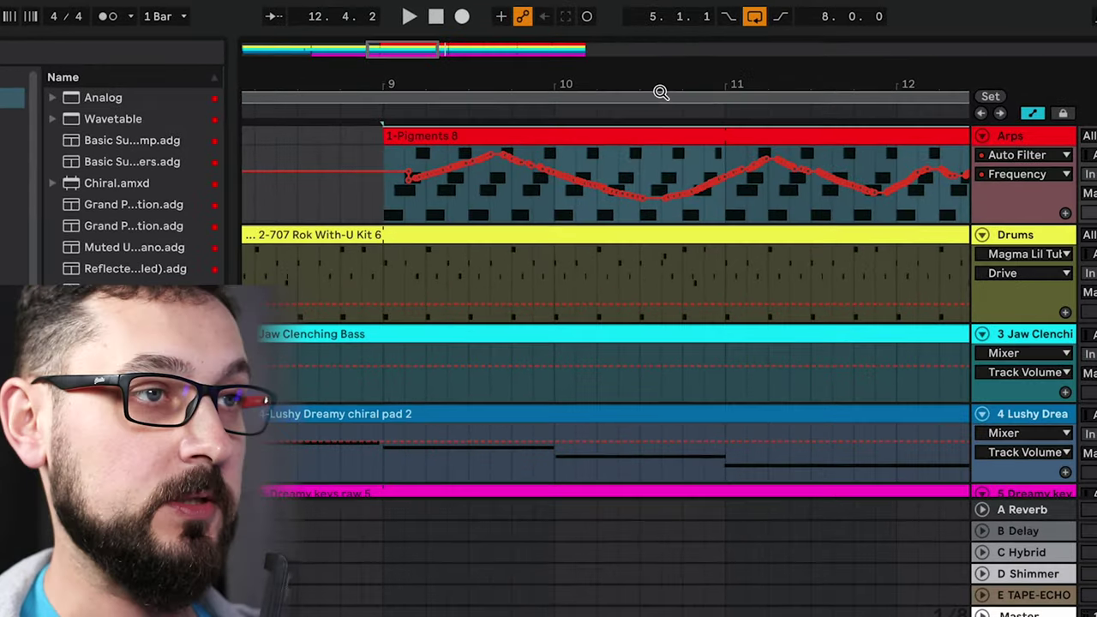
pyautogui.click(403, 167)
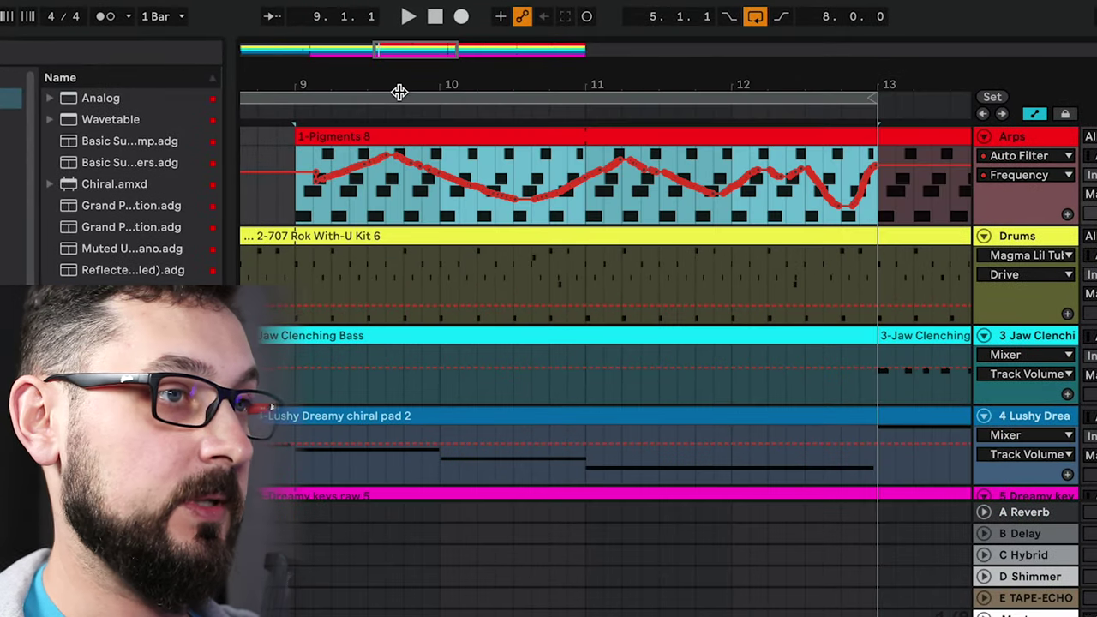
pyautogui.moveTo(403, 78); pyautogui.dragTo(404, 90)
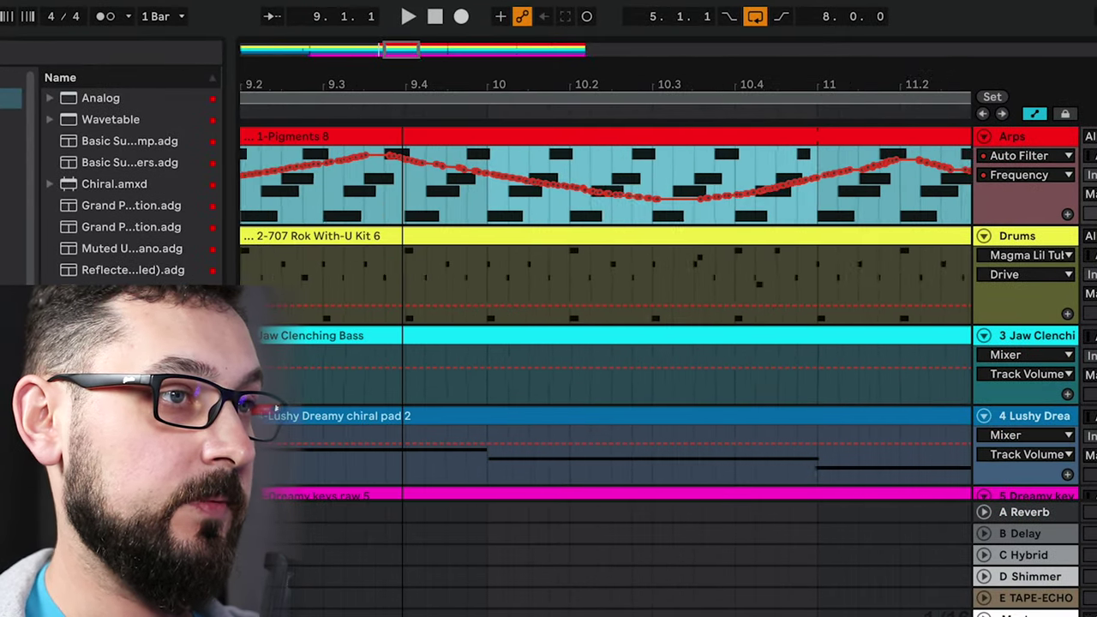
pyautogui.moveTo(423, 174); pyautogui.dragTo(419, 198)
pyautogui.click(416, 160)
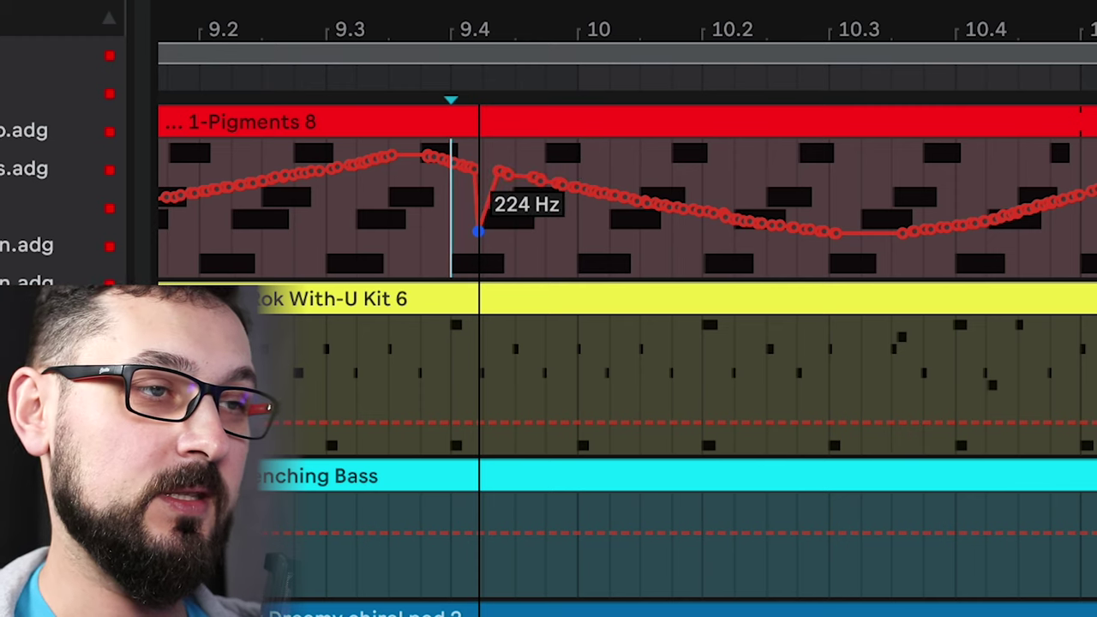
pyautogui.moveTo(478, 231); pyautogui.dragTo(482, 184)
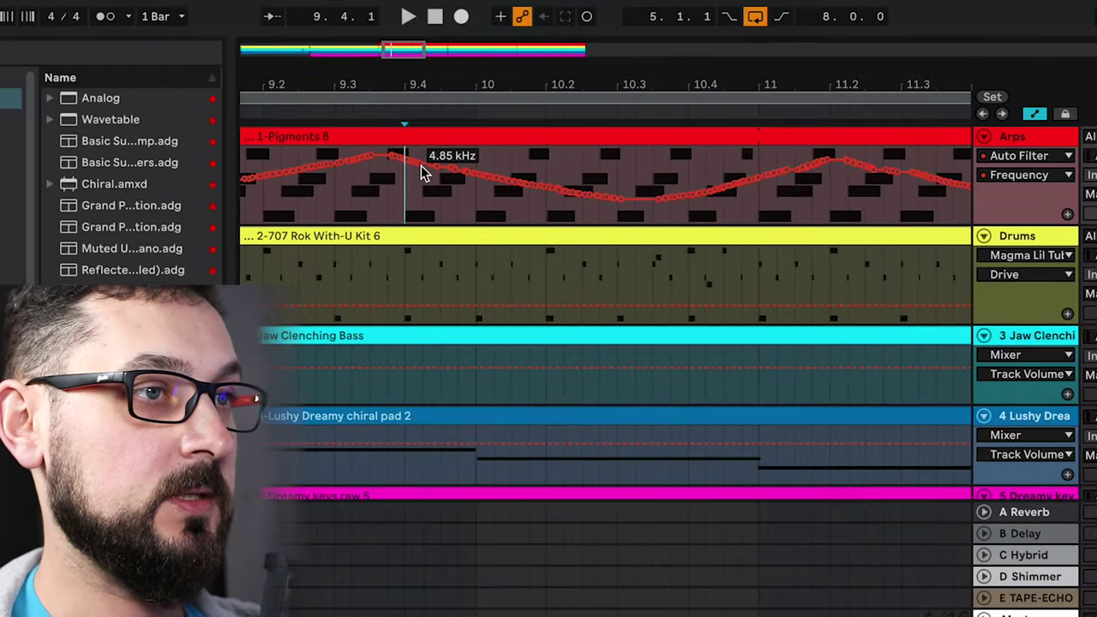
# - Simplify the Arps filter frequency envelope across bars 9 to 13, and adjust the low breakpoint at beat 10.3
pyautogui.moveTo(403, 88); pyautogui.dragTo(404, 65)
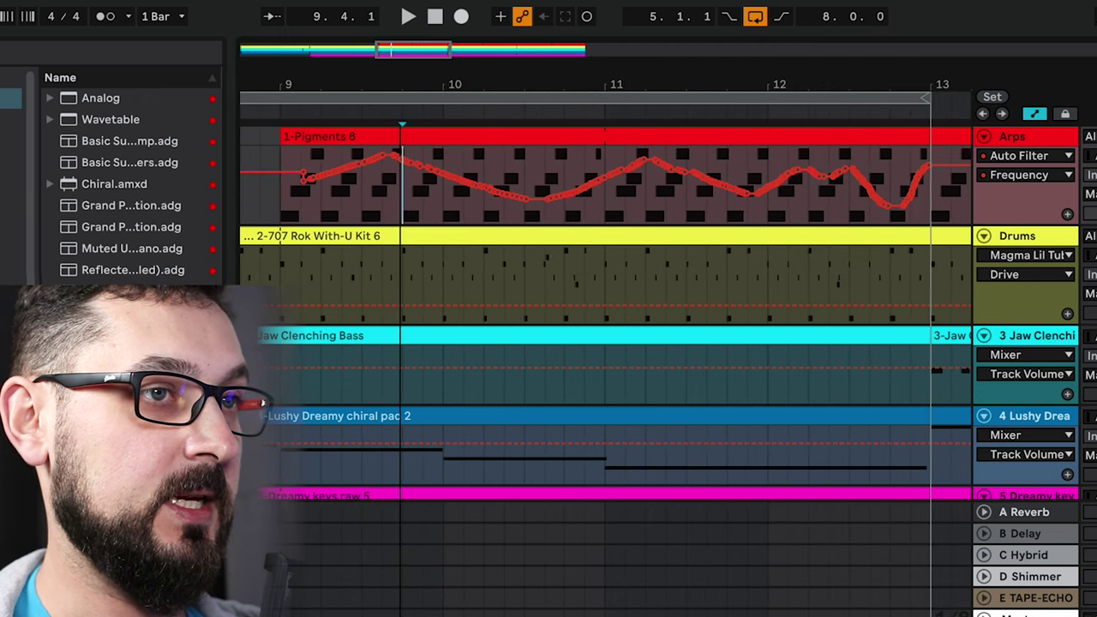
pyautogui.moveTo(279, 202); pyautogui.dragTo(907, 202)
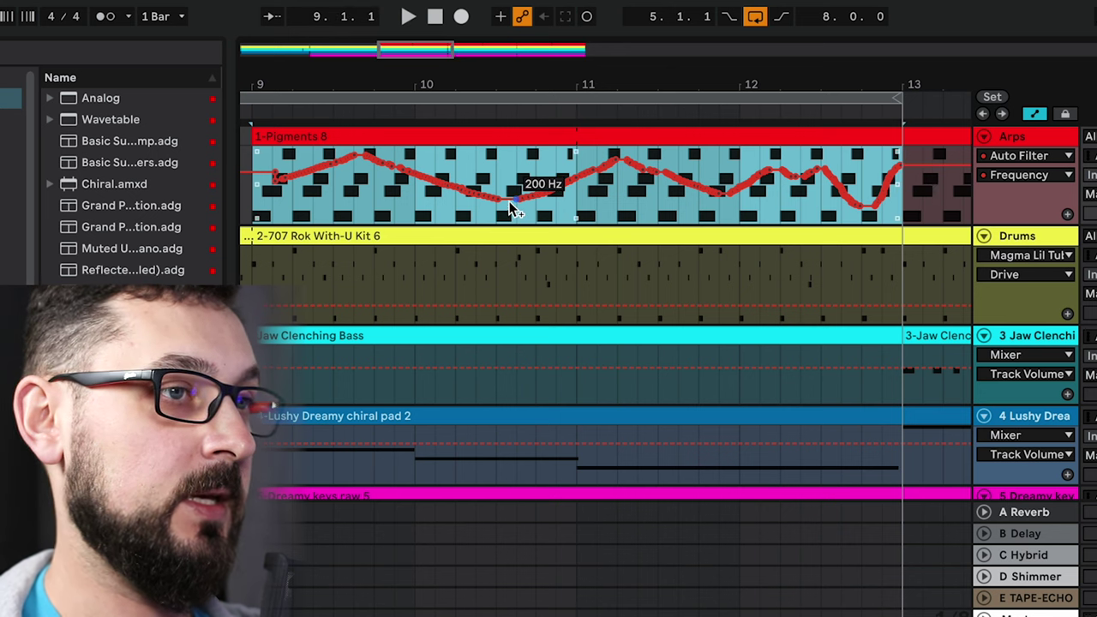
pyautogui.rightClick(518, 203)
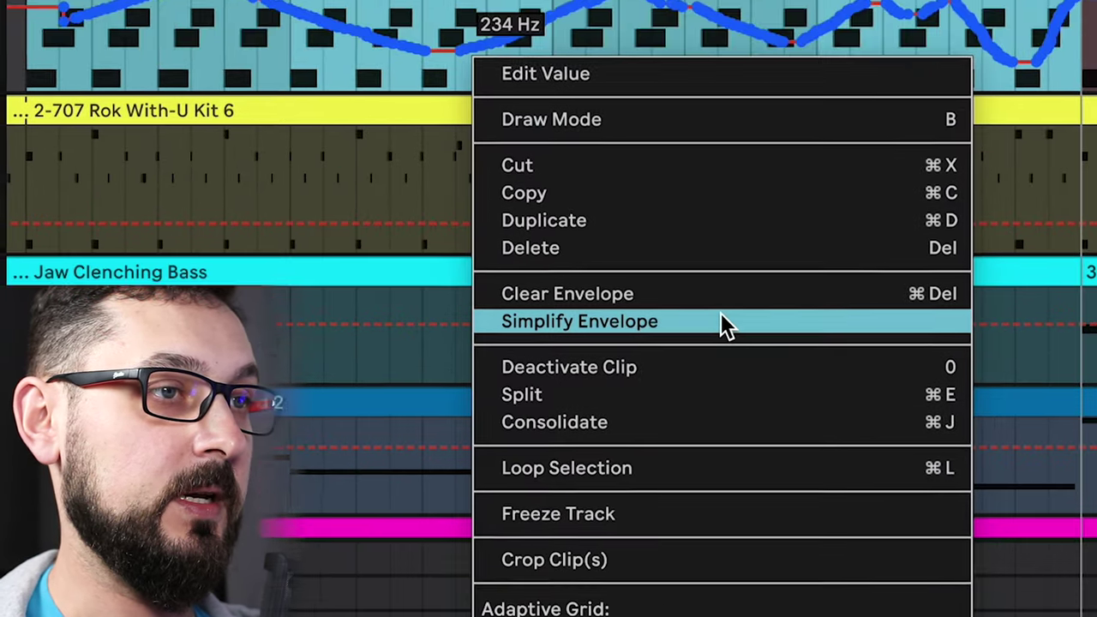
pyautogui.click(716, 264)
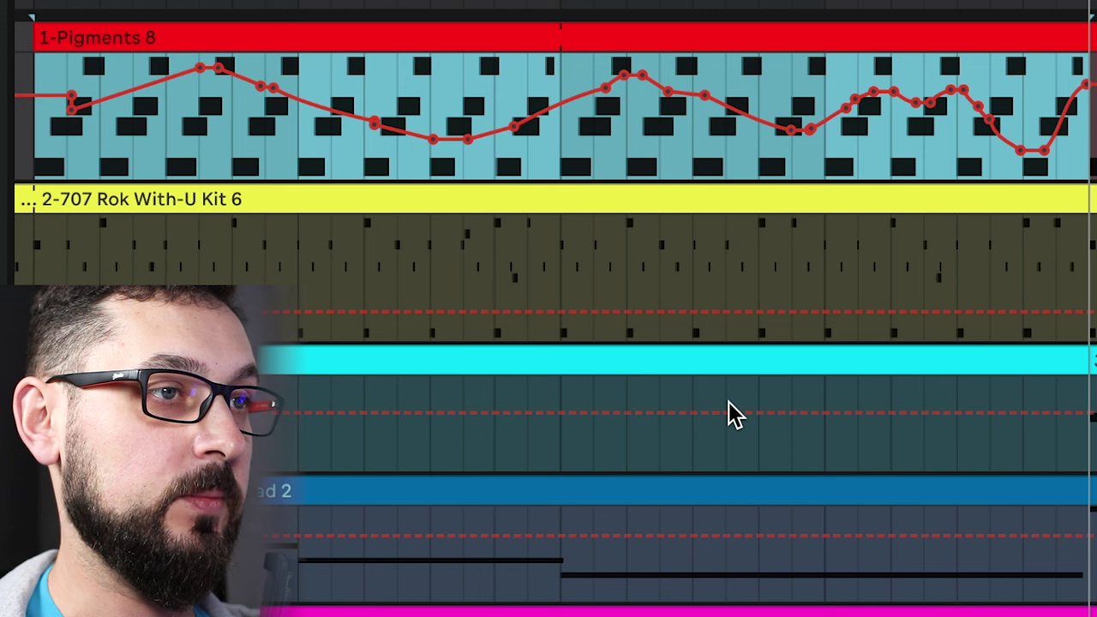
pyautogui.press('z')
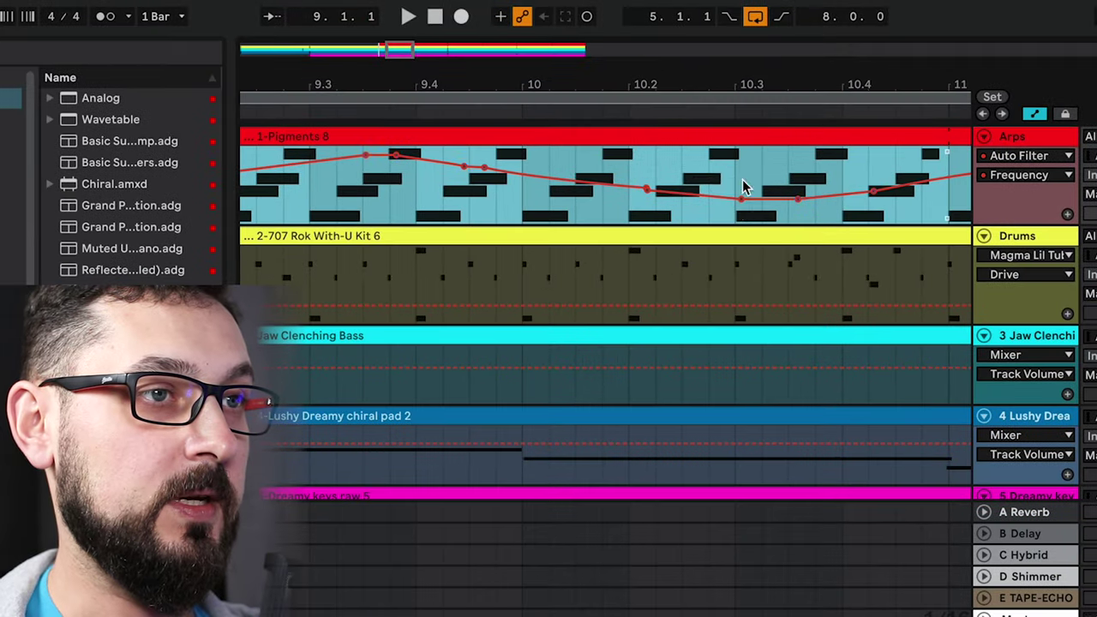
pyautogui.moveTo(739, 203)
pyautogui.mouseDown()
pyautogui.moveTo(738, 212)
pyautogui.moveTo(740, 176)
pyautogui.moveTo(740, 193)
pyautogui.mouseUp()
# - Paste a copy of the Arps clip section from bars 9 to 13, with its automation, at bar 22, and delete the copy
pyautogui.moveTo(742, 75); pyautogui.dragTo(743, 25)
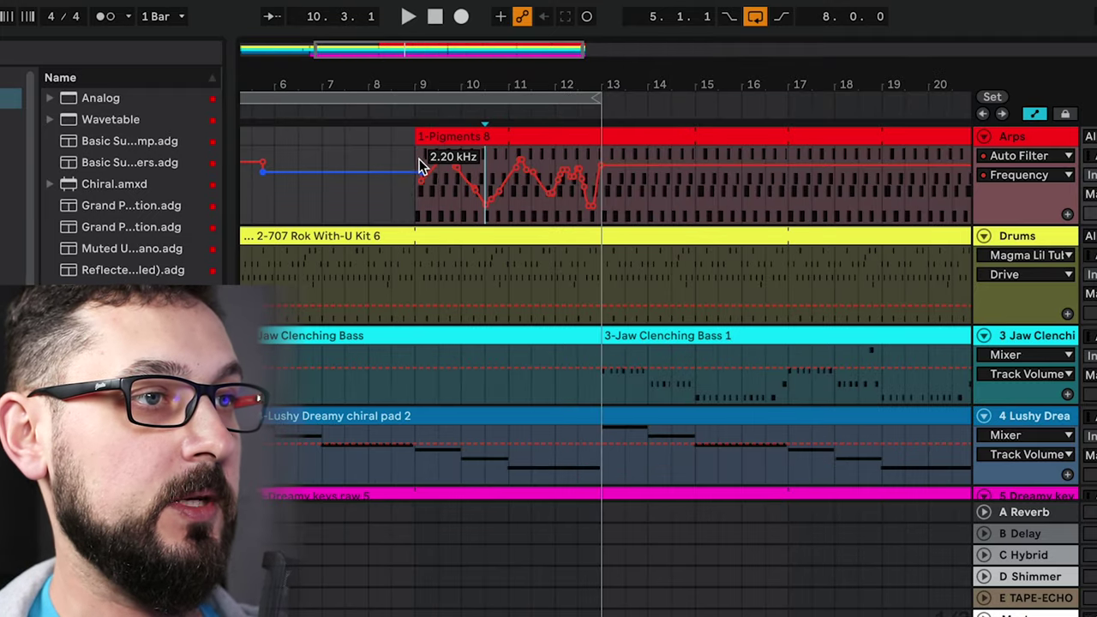
pyautogui.moveTo(415, 219); pyautogui.dragTo(601, 124)
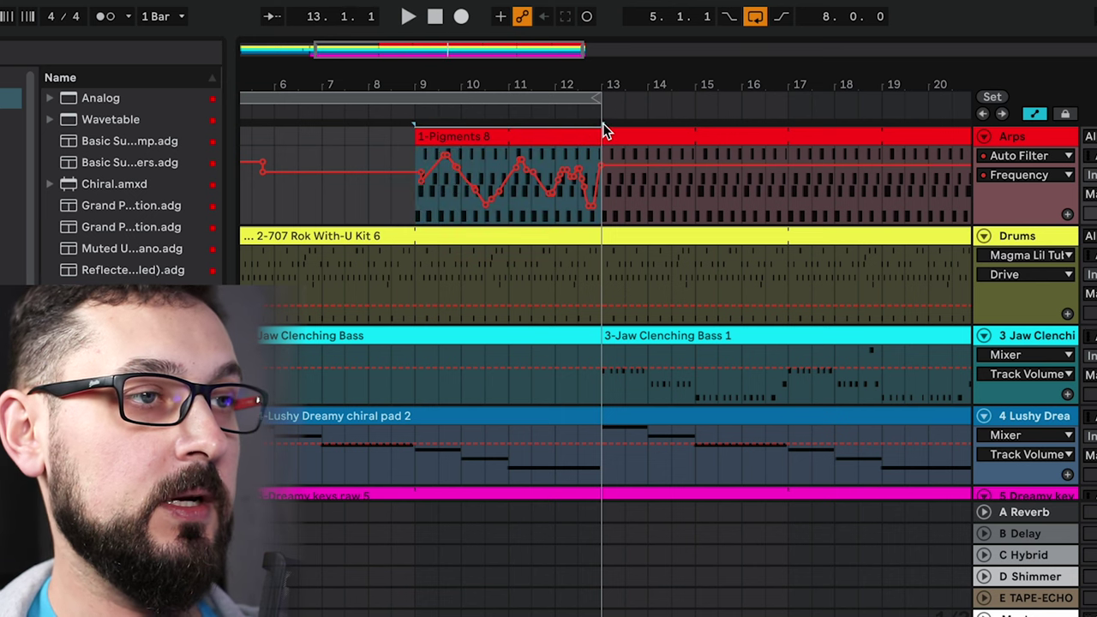
pyautogui.hotkey('ctrl', 'c')
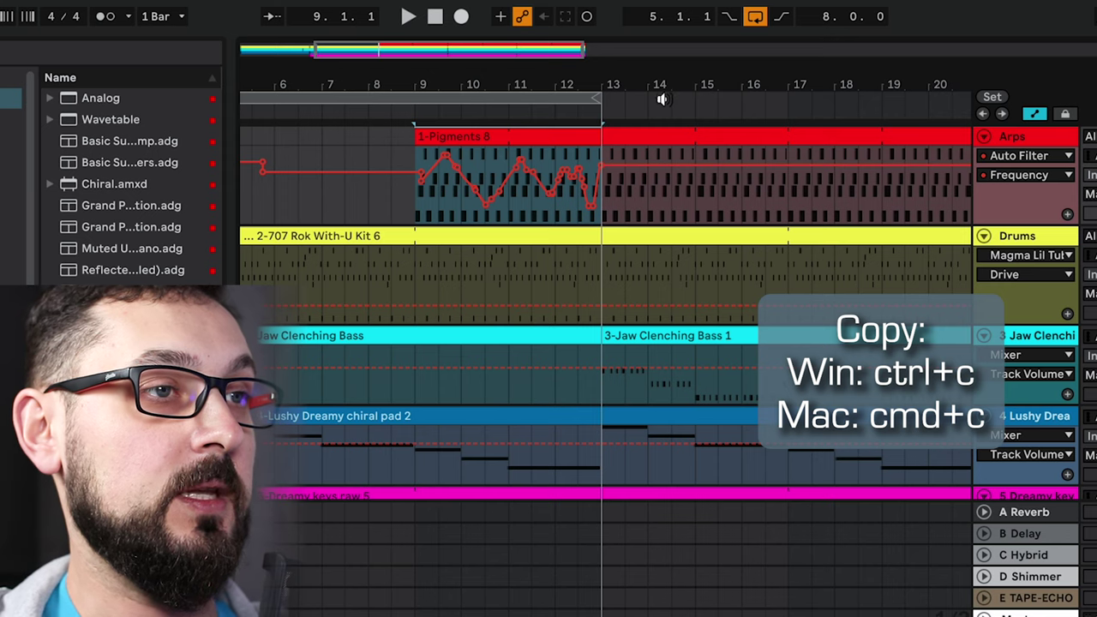
pyautogui.hscroll(5, 669, 79)
pyautogui.click(688, 134)
pyautogui.hotkey('ctrl', 'v')
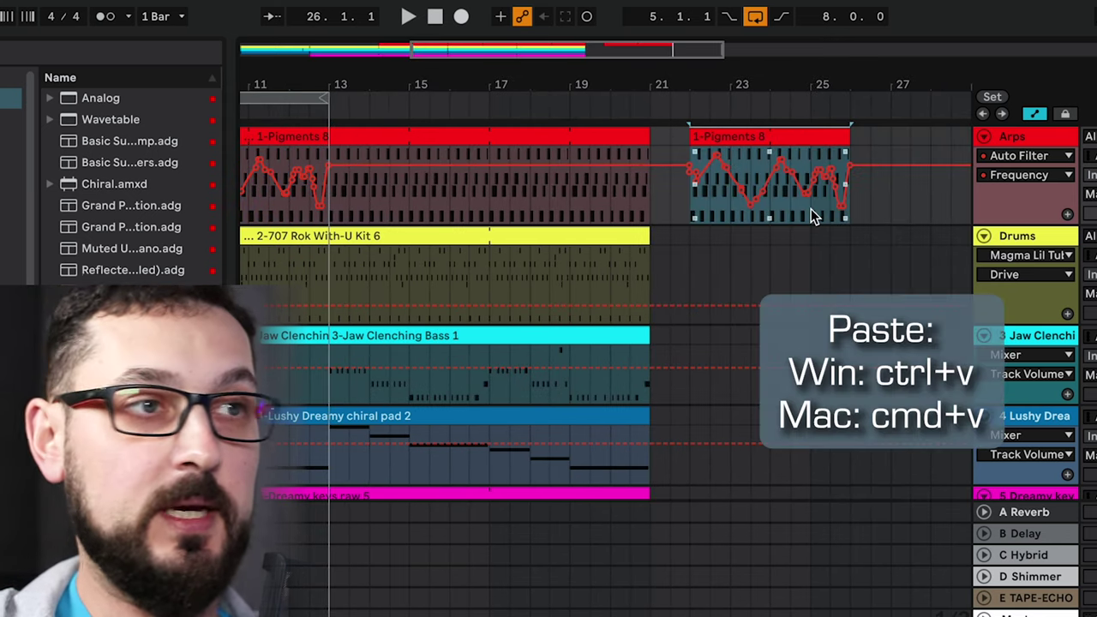
pyautogui.moveTo(794, 78); pyautogui.dragTo(744, 92)
pyautogui.press('Delete')
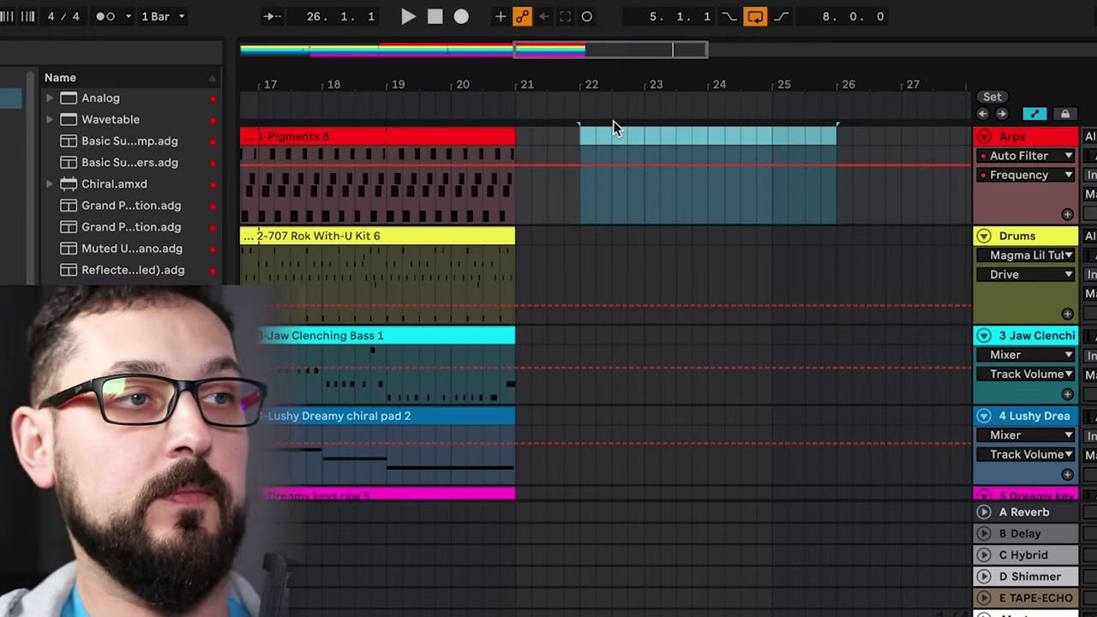
# - Paste the Arps filter automation from bars 9 to 13 onto the Drums track's Drive envelope at bars 13 to 17, and undo it
pyautogui.moveTo(561, 86); pyautogui.dragTo(891, 85)
pyautogui.moveTo(425, 220); pyautogui.dragTo(570, 168)
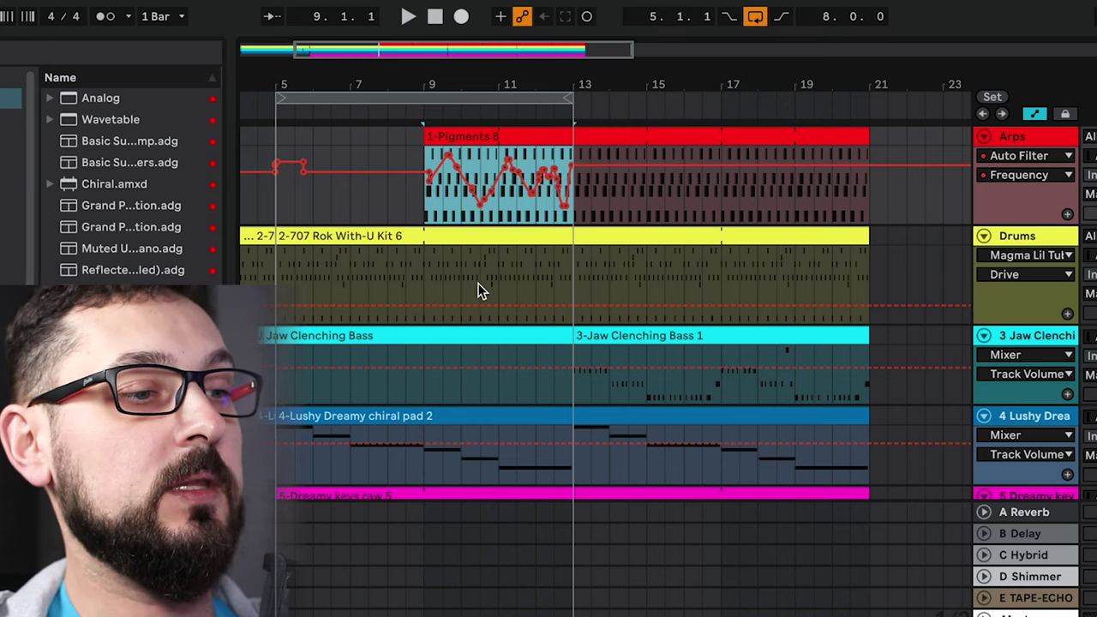
pyautogui.hotkey('ctrl', 'c')
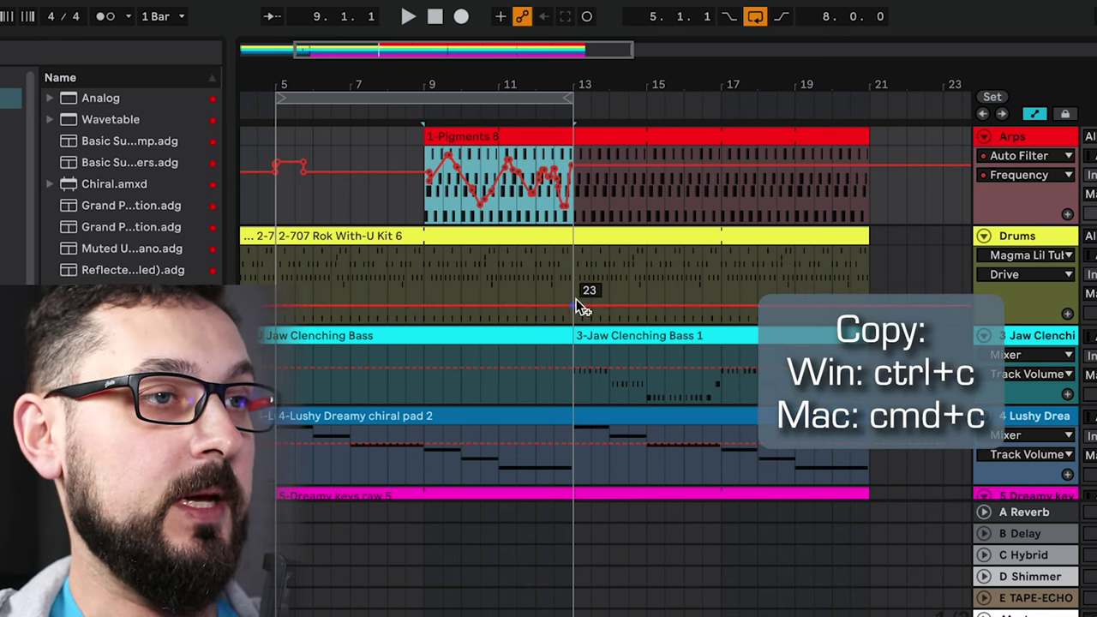
pyautogui.moveTo(576, 318); pyautogui.dragTo(720, 288)
pyautogui.hotkey('ctrl', 'v')
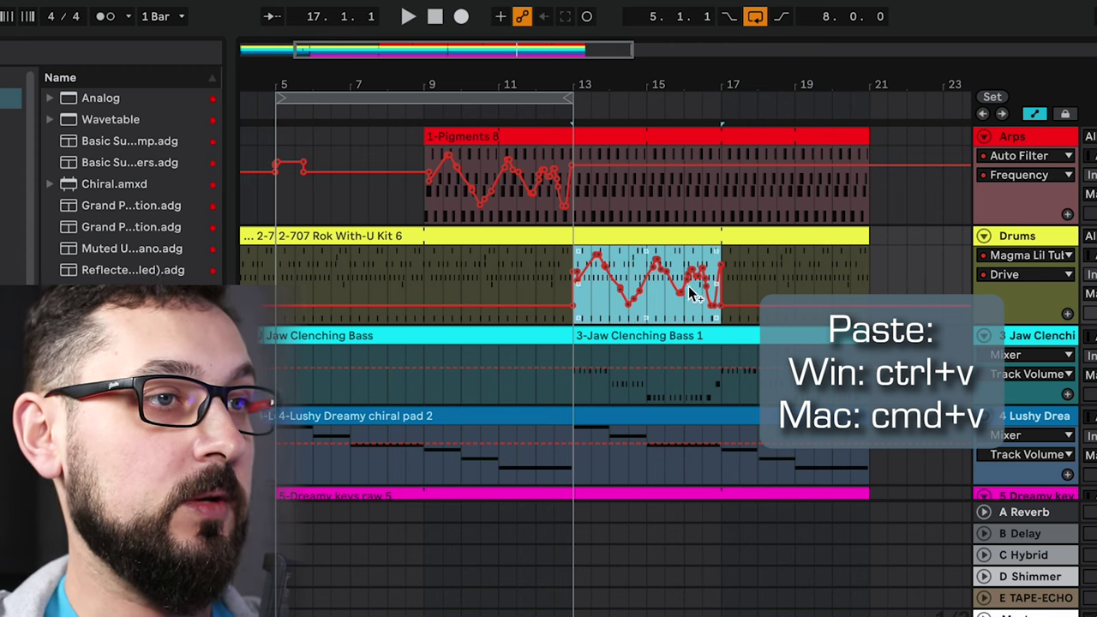
pyautogui.hotkey('ctrl', 'z')
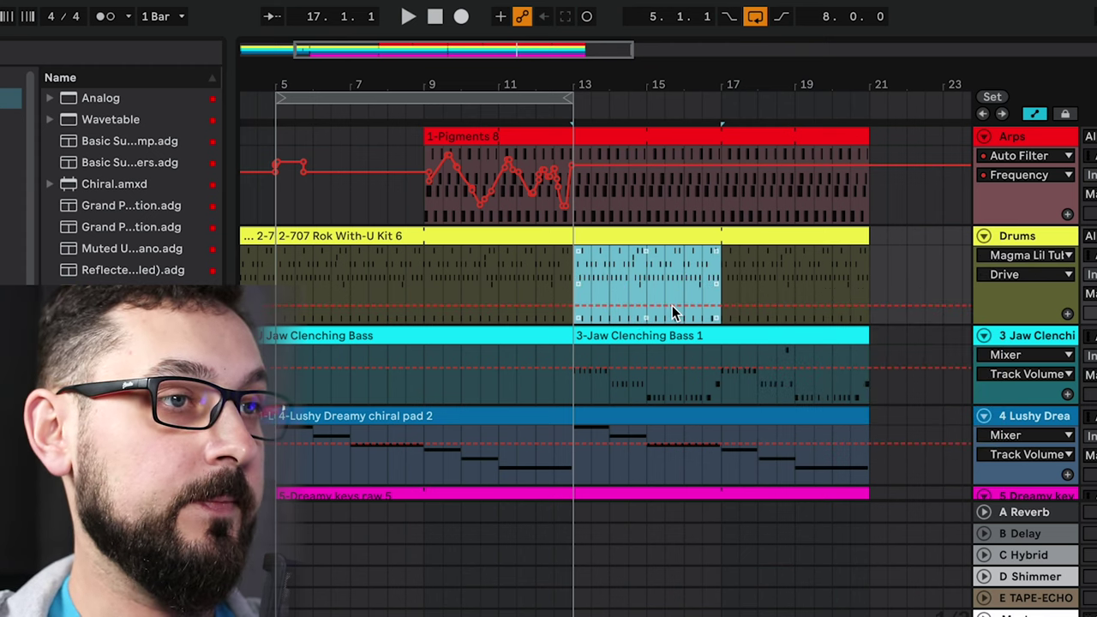
# - With automation envelopes locked, paste a copy of the Arps clip section from bars 9 to 13 at bar 22, and delete the copy
pyautogui.click(414, 108)
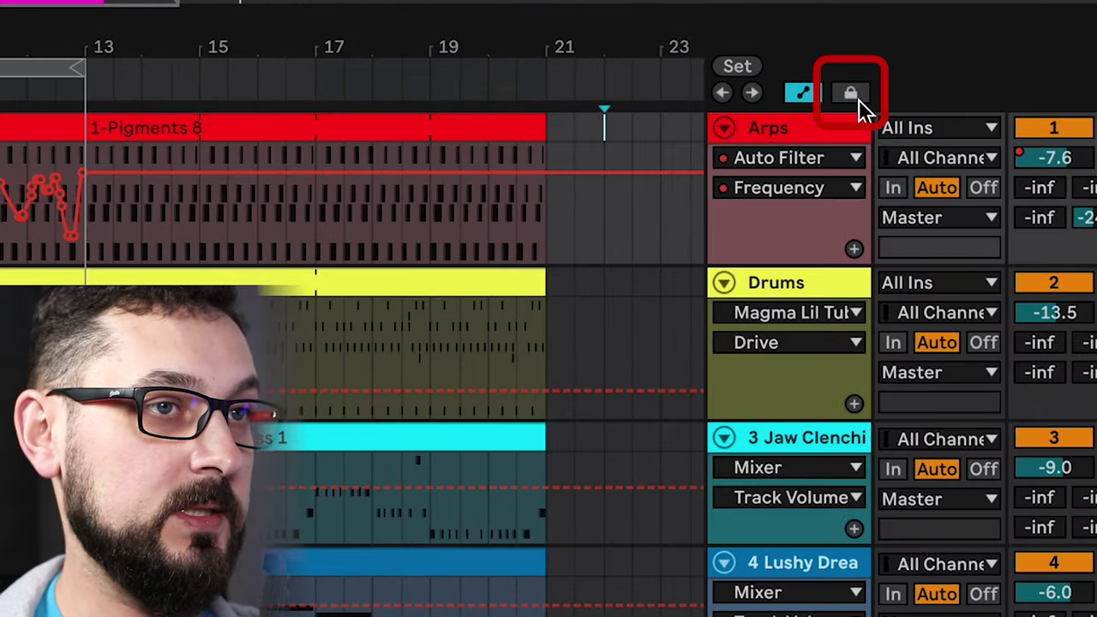
pyautogui.click(855, 96)
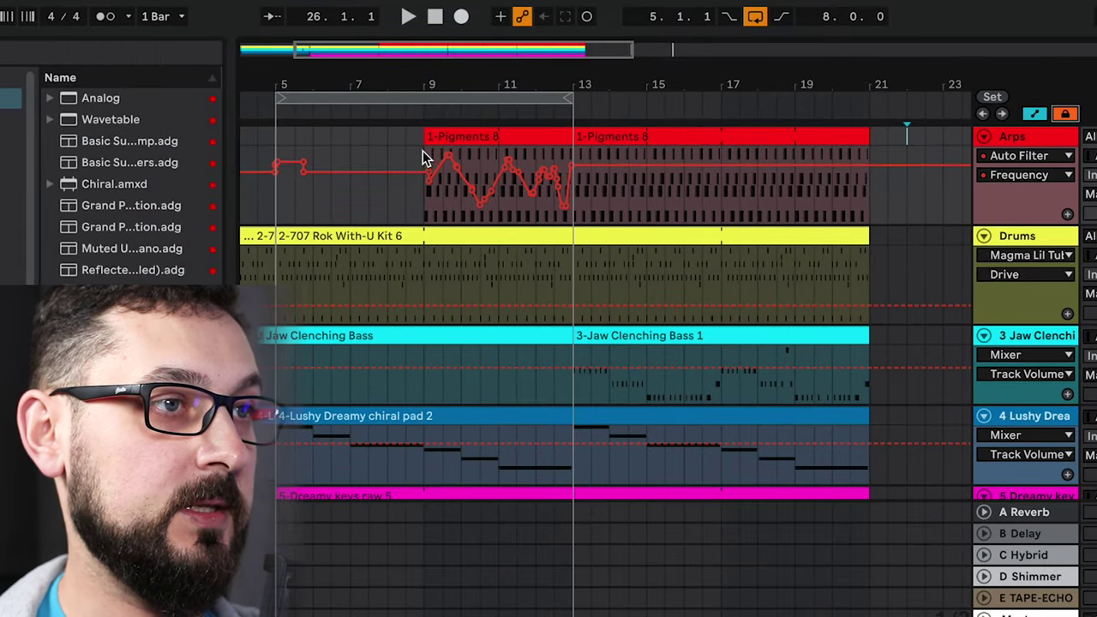
pyautogui.click(426, 225)
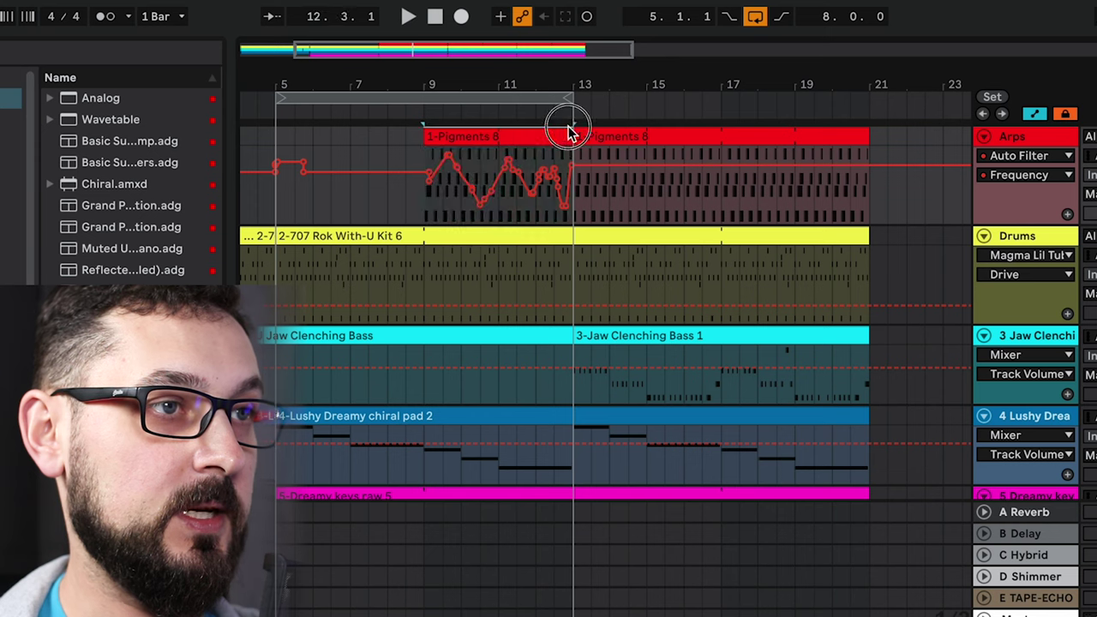
pyautogui.hotkey('ctrl', 'c')
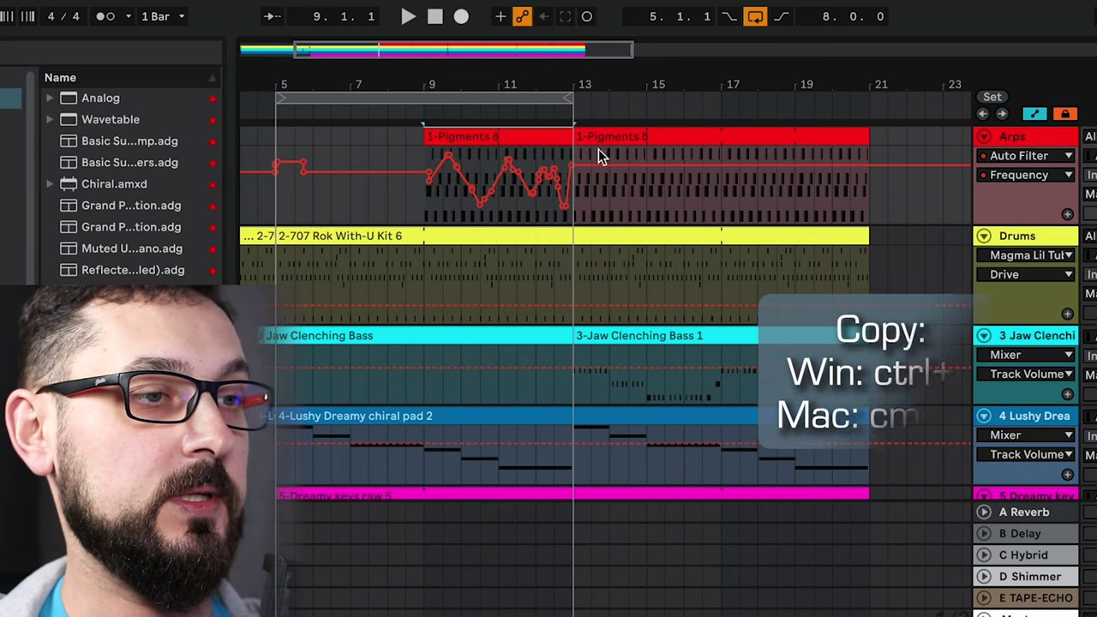
pyautogui.click(907, 136)
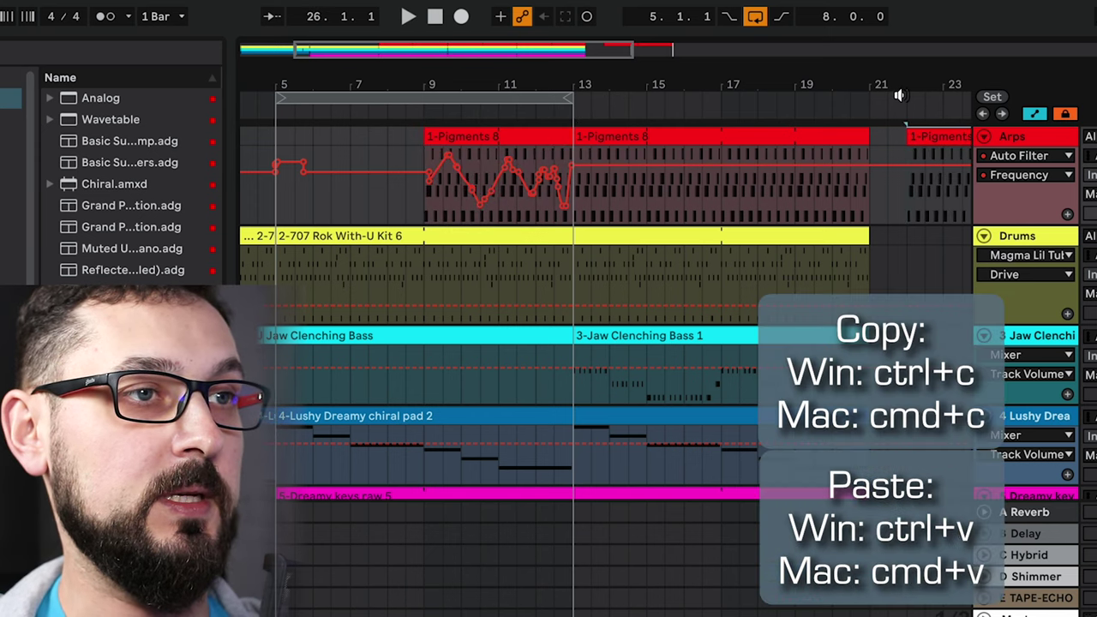
pyautogui.hotkey('ctrl', 'v')
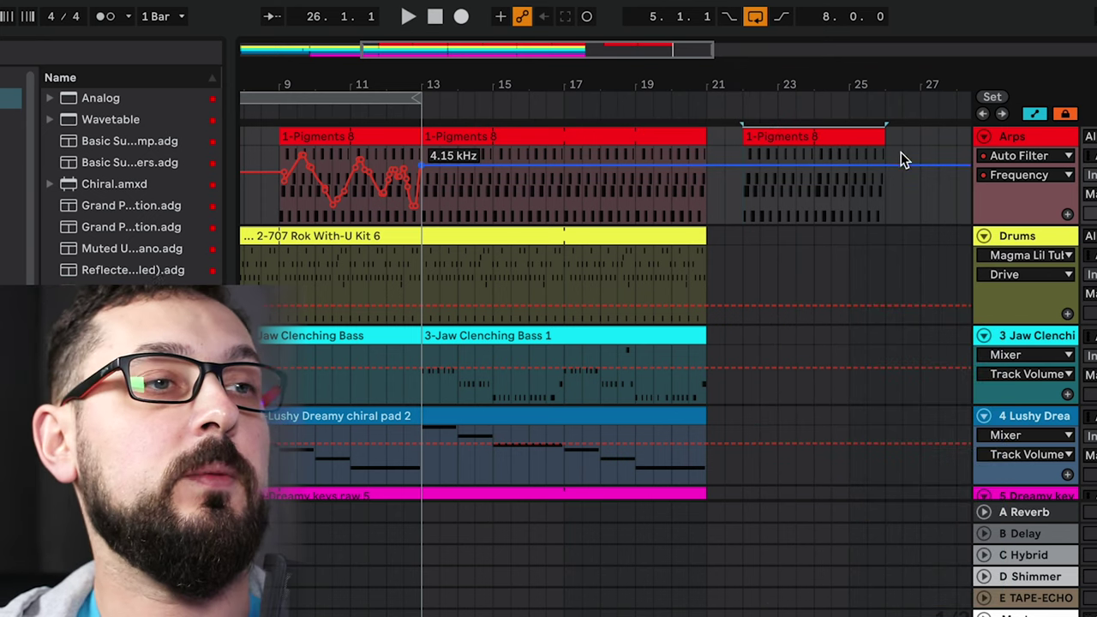
pyautogui.press('Delete')
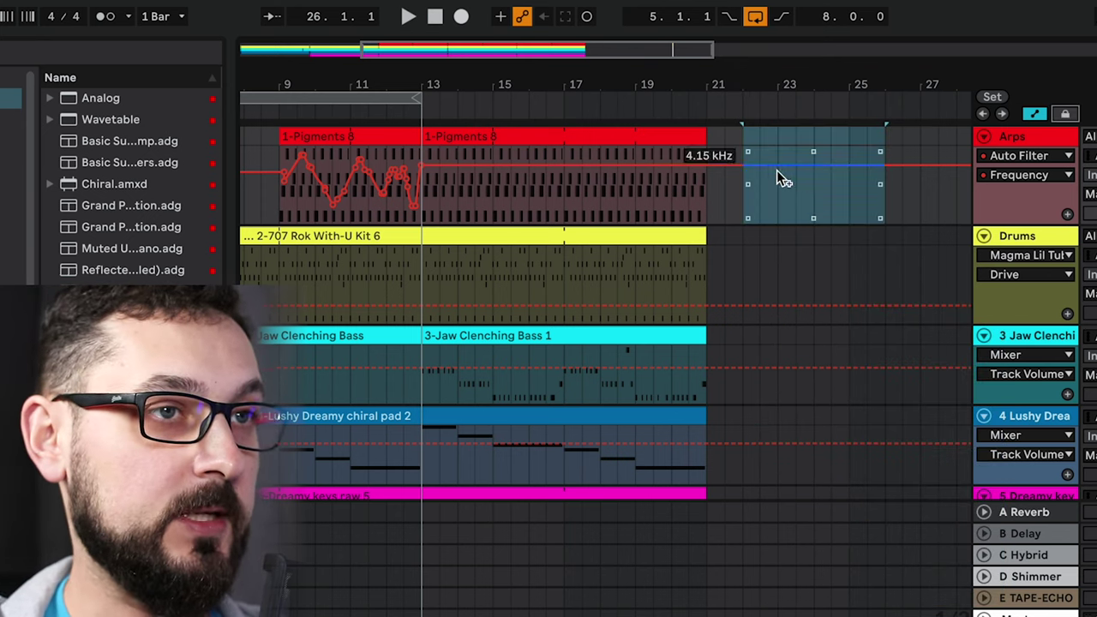
# - Make the Arps track taller and add filter frequency breakpoints at bar 15 and at bar 16, lowering the latter to 2.53 kHz
pyautogui.moveTo(381, 51); pyautogui.dragTo(362, 52)
pyautogui.moveTo(557, 98); pyautogui.dragTo(597, 94)
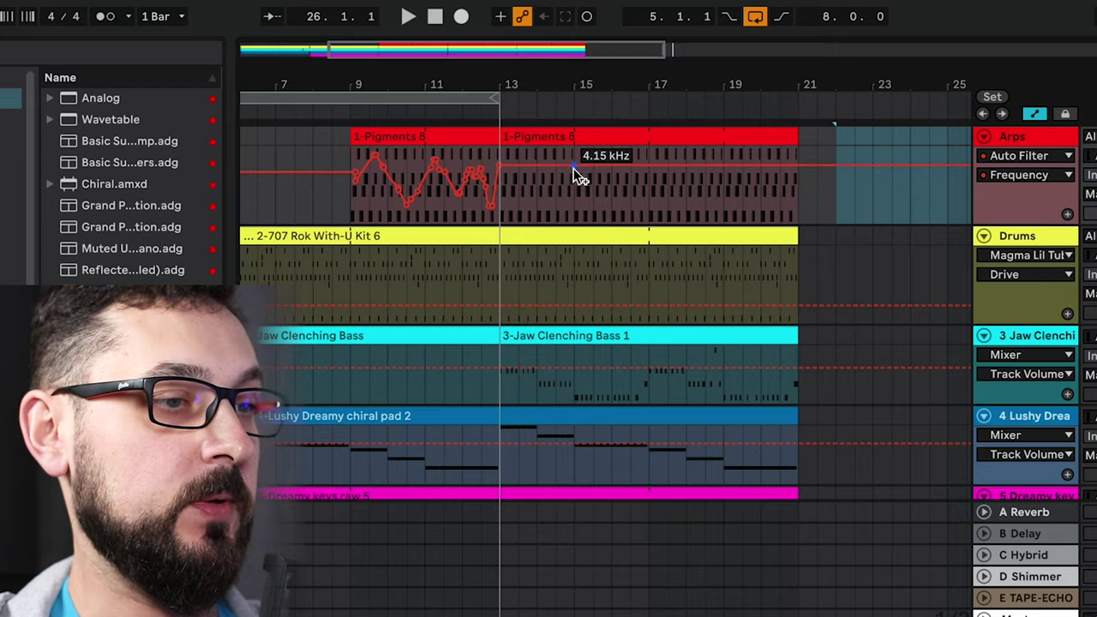
pyautogui.keyDown('alt'); pyautogui.scroll(3, 574, 170); pyautogui.keyUp('alt')
pyautogui.keyDown('alt'); pyautogui.scroll(-2, 575, 170); pyautogui.keyUp('alt')
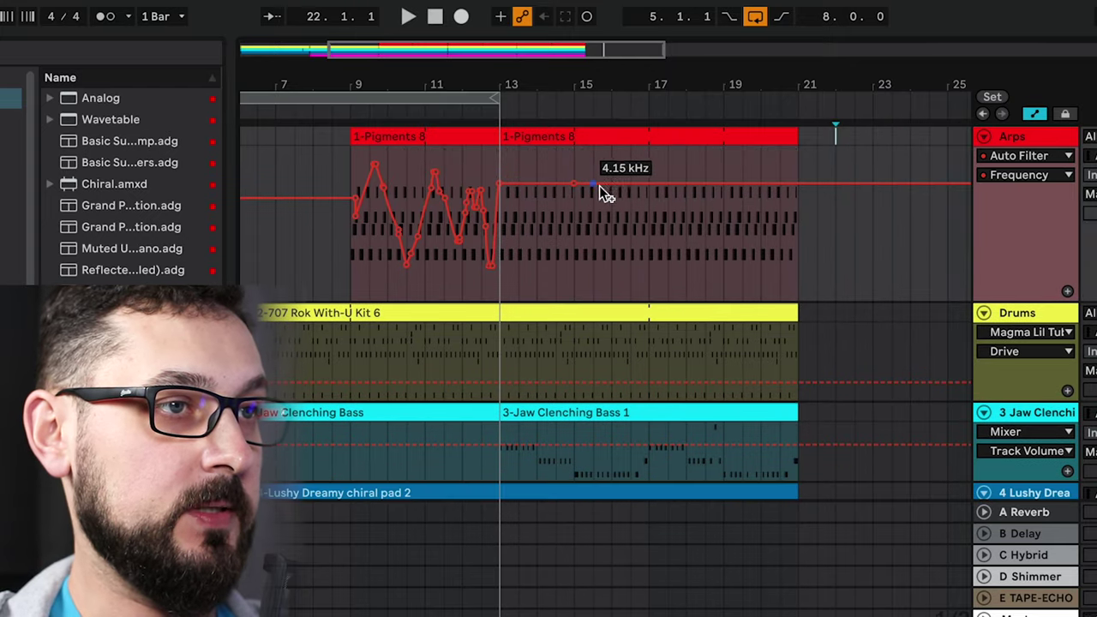
pyautogui.moveTo(612, 185); pyautogui.dragTo(557, 208)
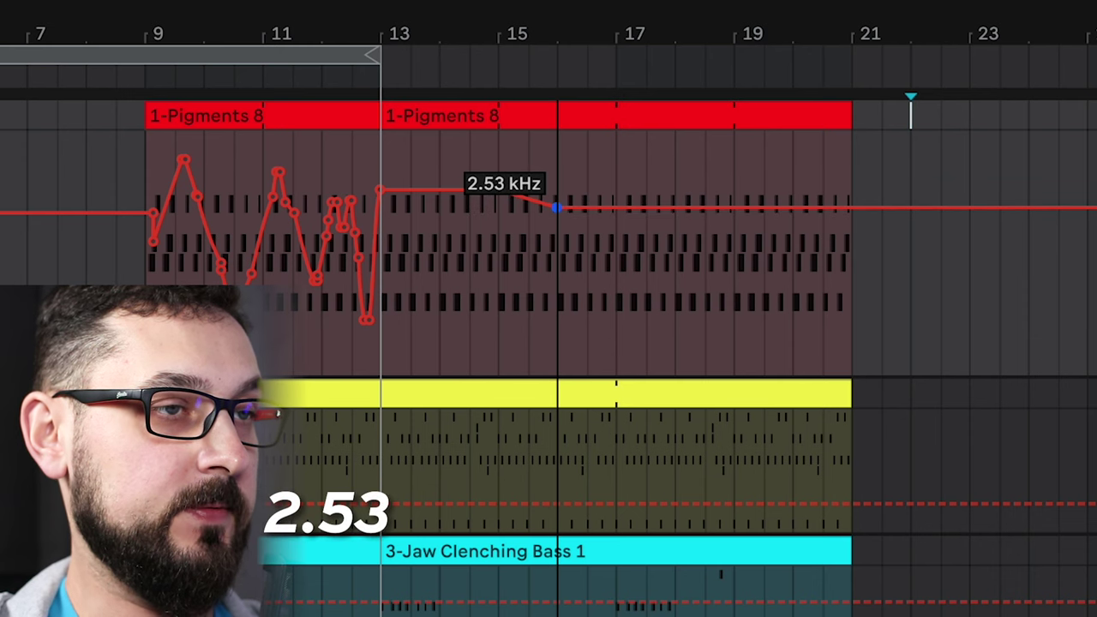
pyautogui.moveTo(558, 207); pyautogui.dragTo(557, 207)
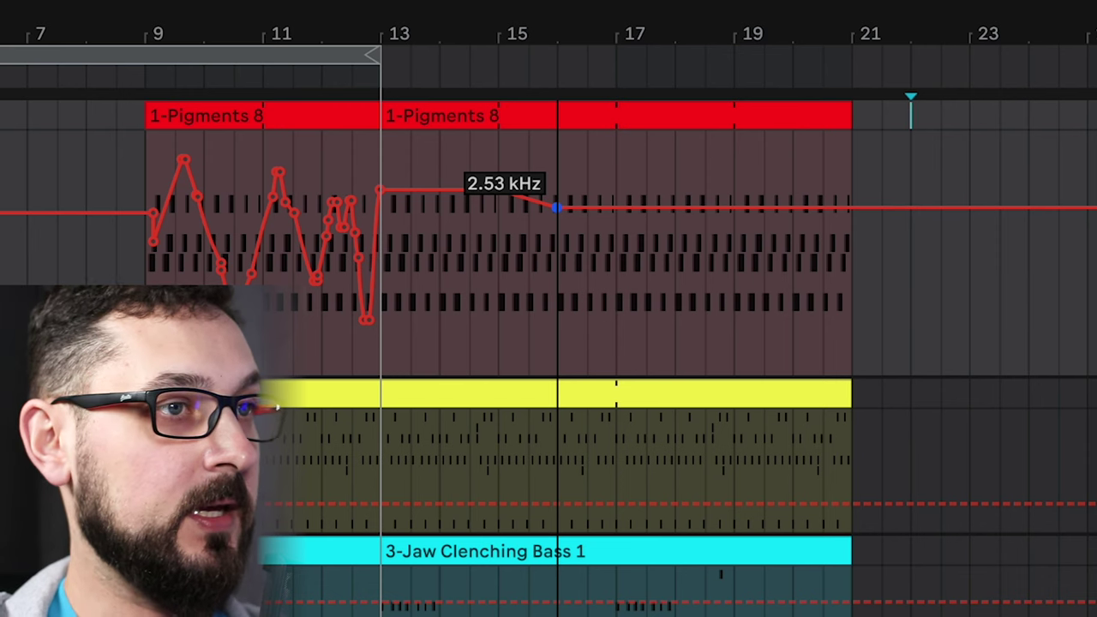
# - Edit the value of the Arps filter frequency breakpoint at bar 16 to exactly 2500 Hz
pyautogui.rightClick(558, 212)
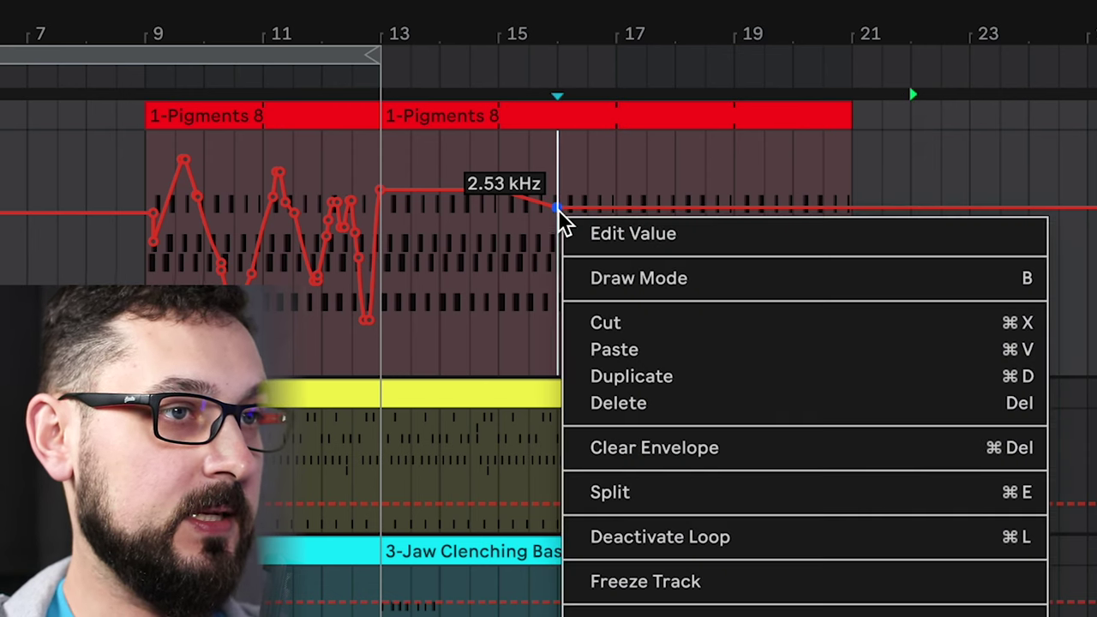
pyautogui.click(618, 234)
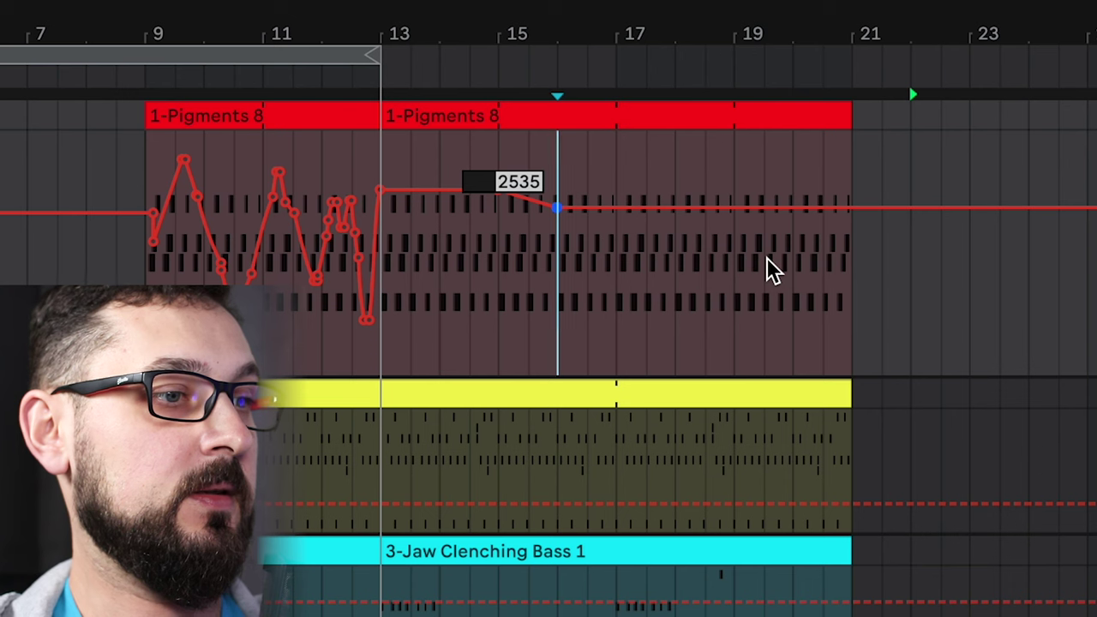
pyautogui.write('2500')
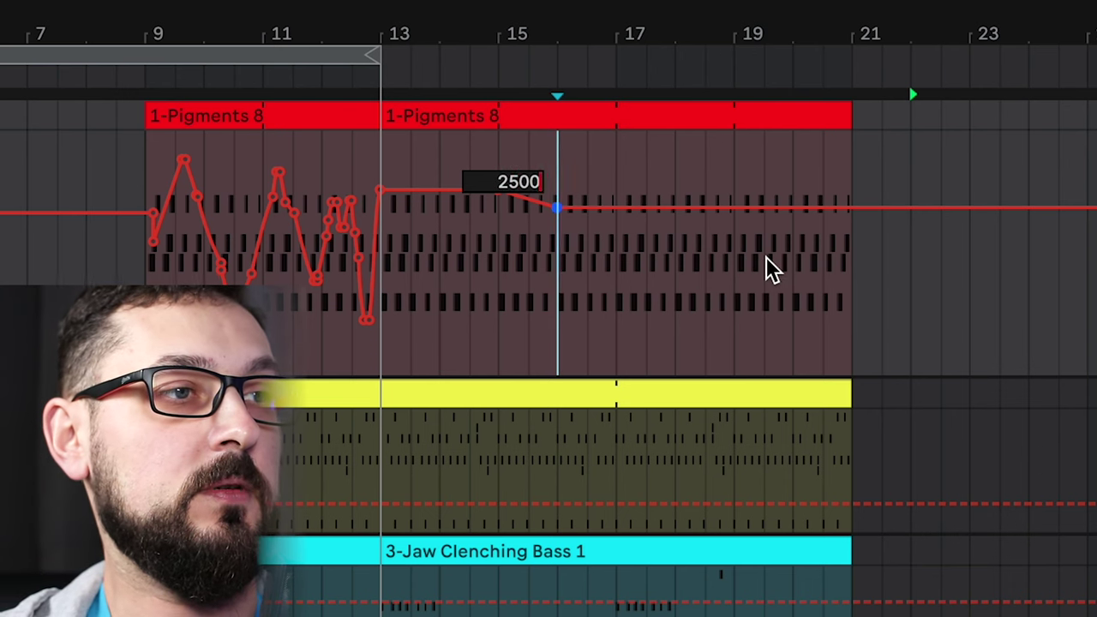
pyautogui.press('Return')
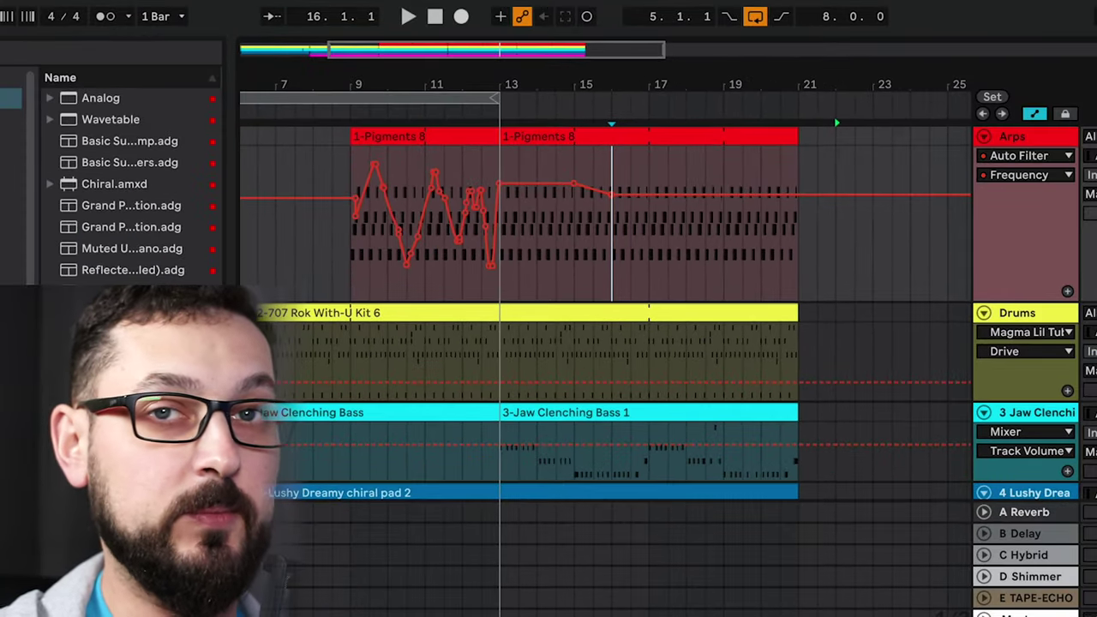
pyautogui.moveTo(609, 190)
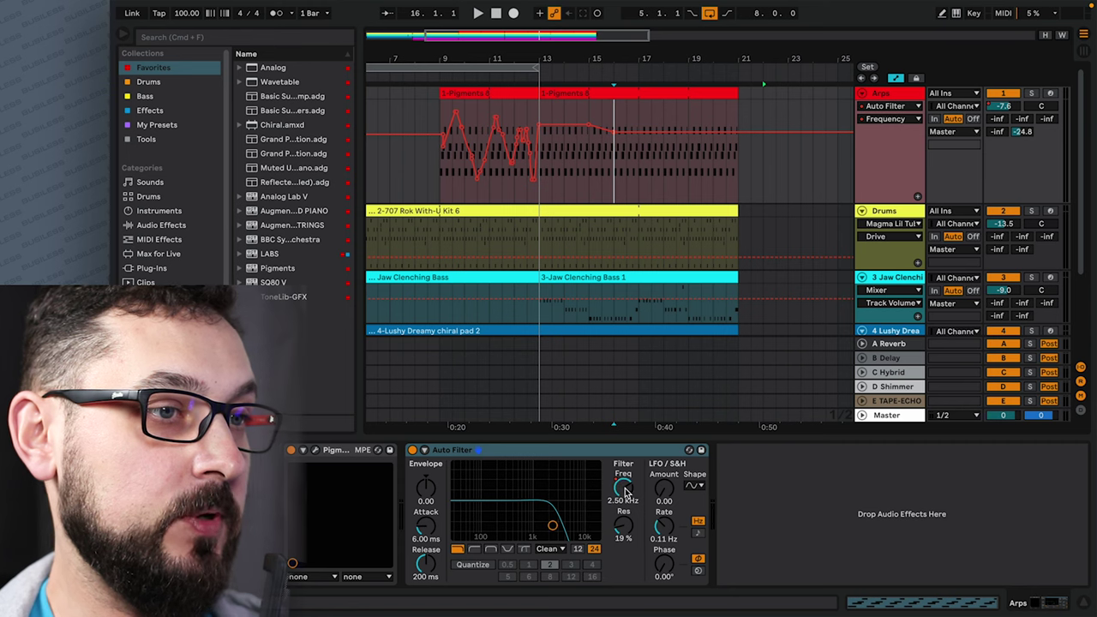
# - Override the Arps filter frequency automation with 403 Hz, and play from bar 9 while raising the frequency to 2.69 kHz
pyautogui.moveTo(624, 487); pyautogui.dragTo(623, 521)
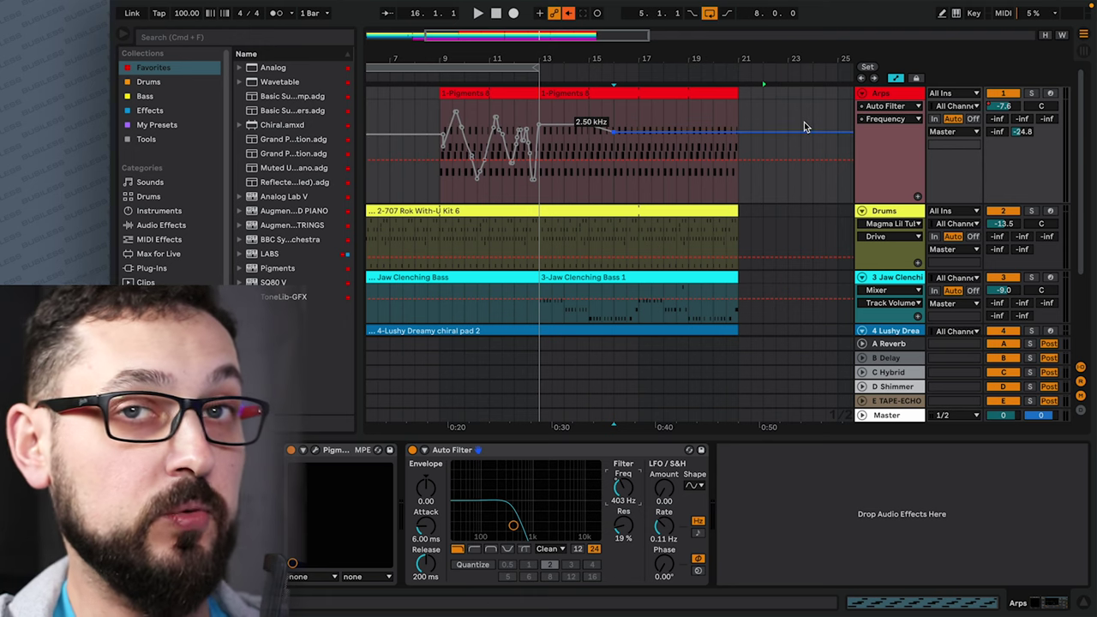
pyautogui.click(442, 112)
pyautogui.click(477, 14)
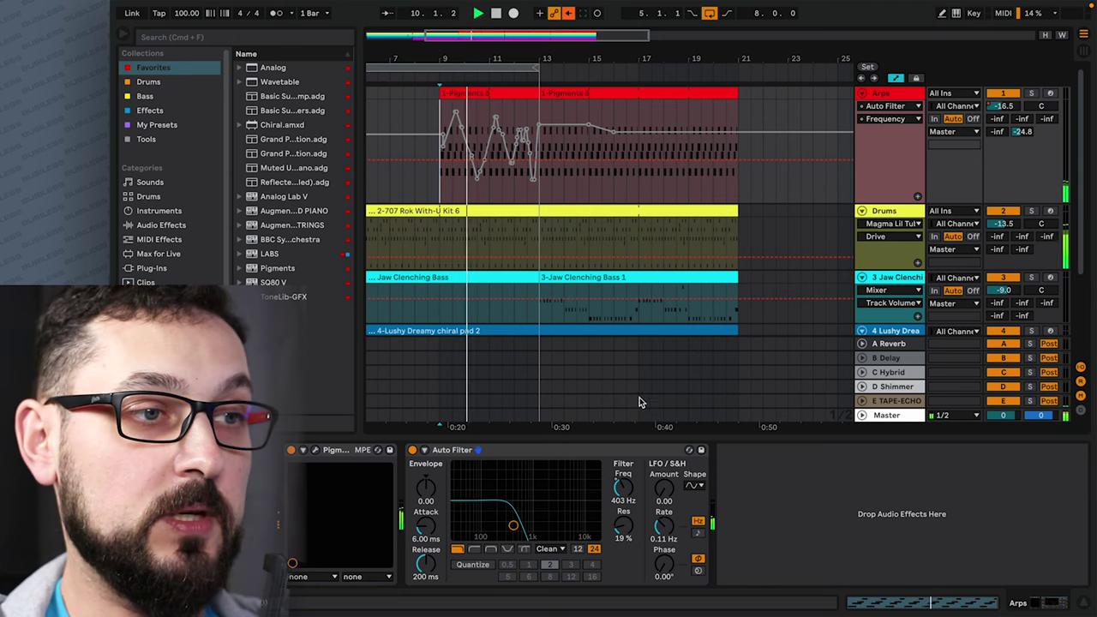
pyautogui.moveTo(626, 486); pyautogui.dragTo(625, 460)
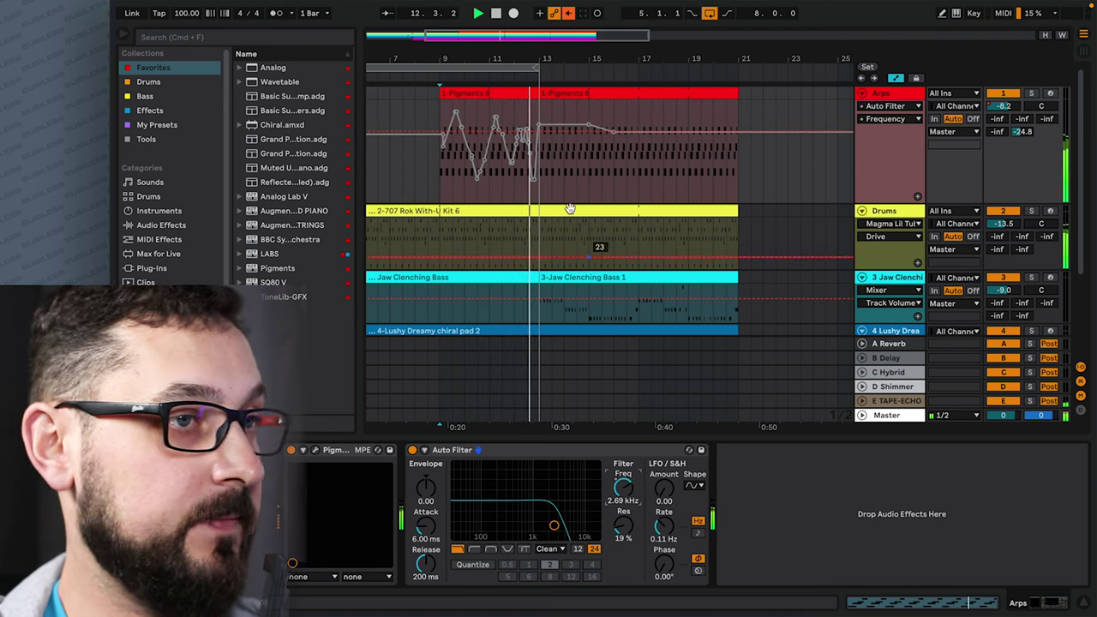
# - Stop playback and re-enable the overridden Arps filter frequency automation
pyautogui.click(495, 13)
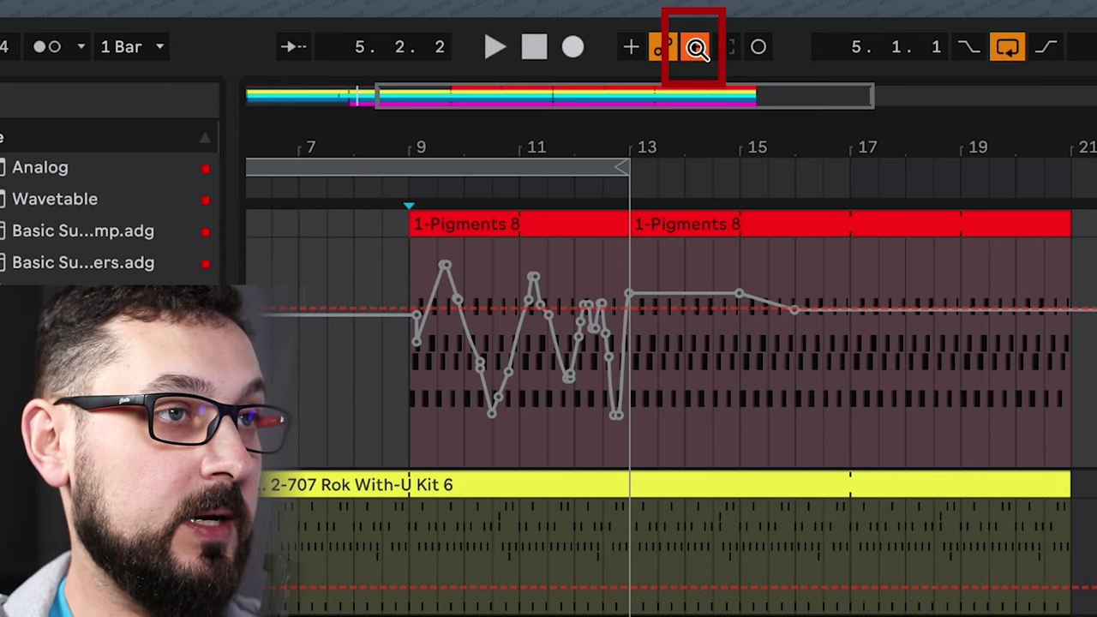
pyautogui.click(698, 50)
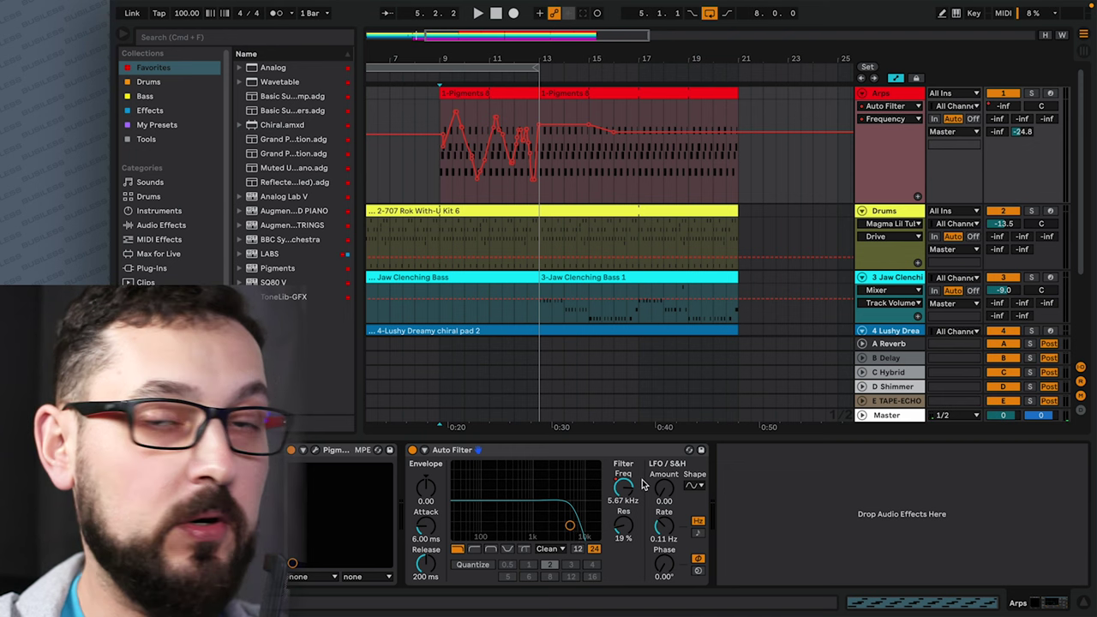
pyautogui.press('space')
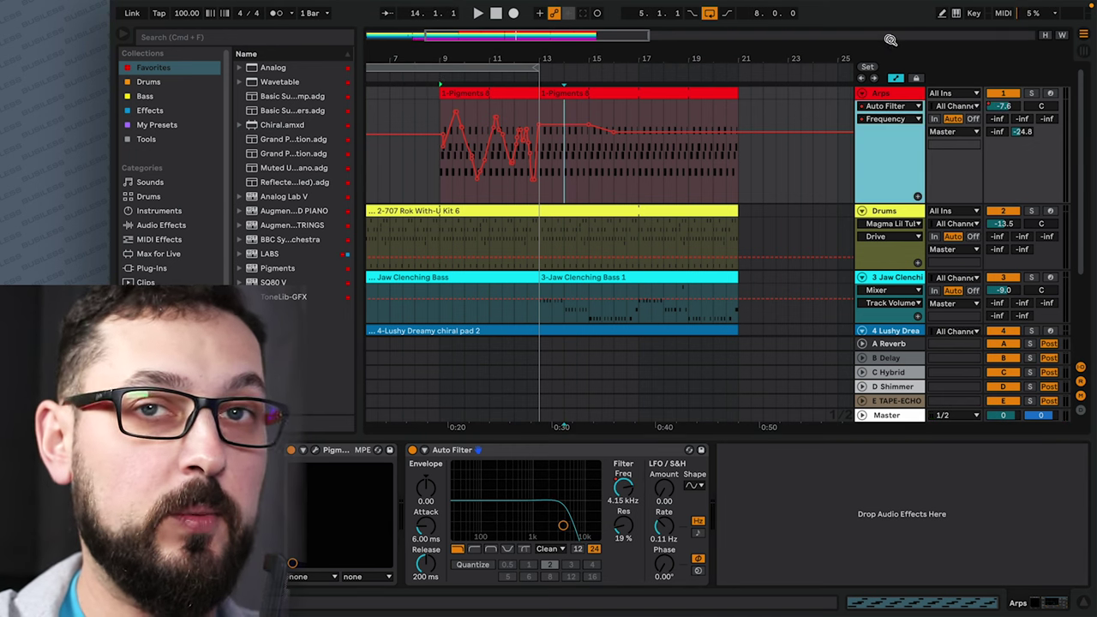
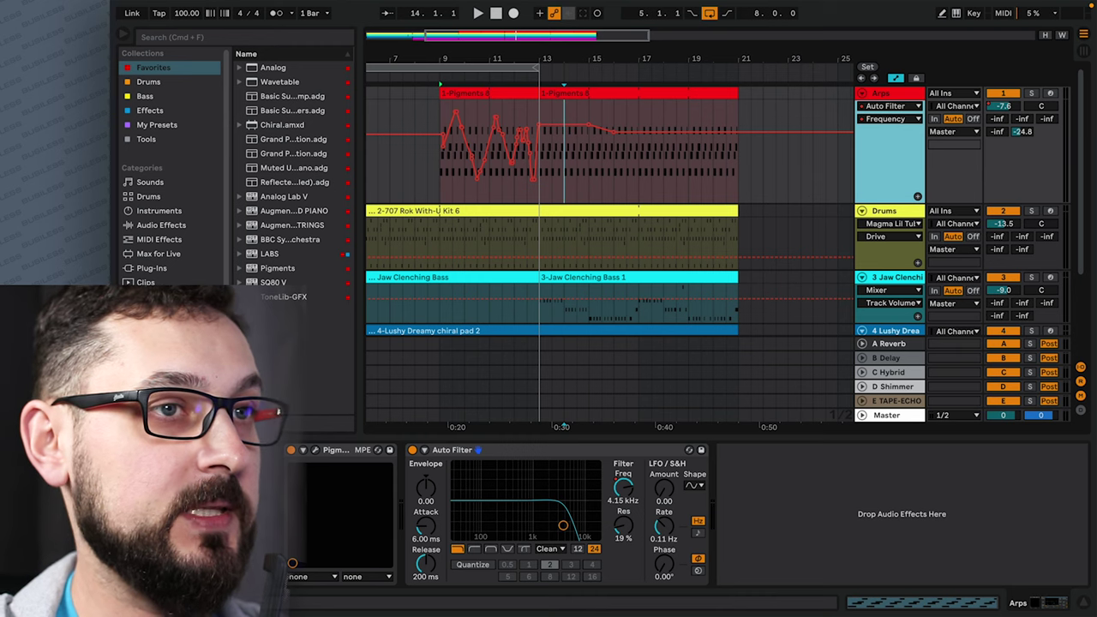
# - Switch the displayed Arps envelope to track volume and back to filter frequency, and make the Arps track slightly shorter
pyautogui.click(1017, 106)
pyautogui.click(626, 500)
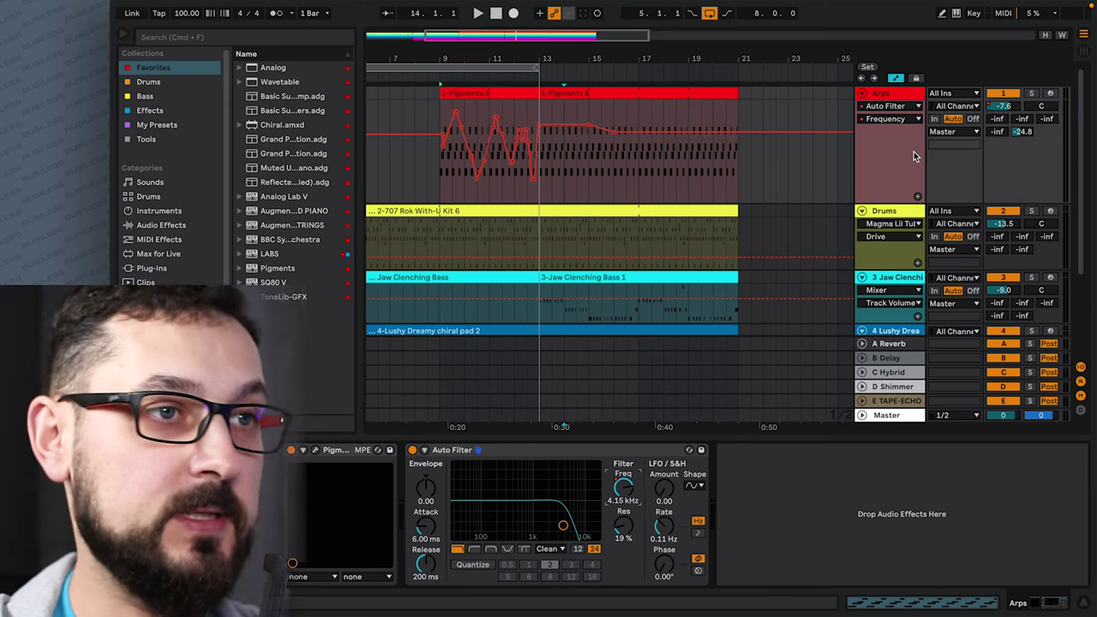
pyautogui.click(888, 195)
pyautogui.moveTo(888, 195); pyautogui.dragTo(889, 182)
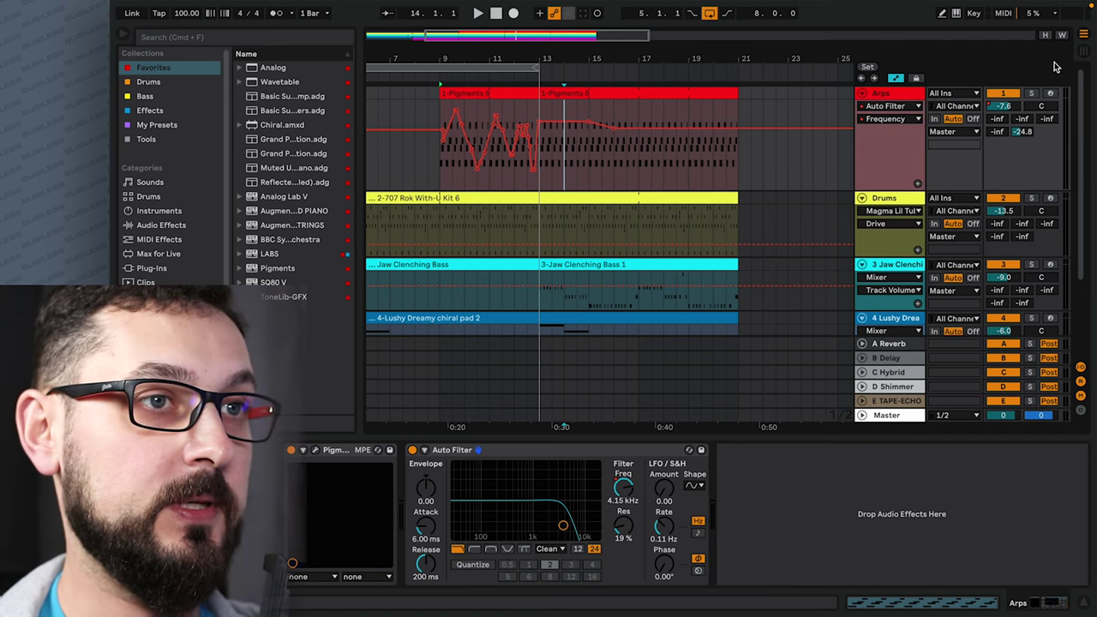
# - Show the Arps track volume automation in a new lane and the Auto Filter frequency envelope in the main lane
pyautogui.rightClick(1000, 108)
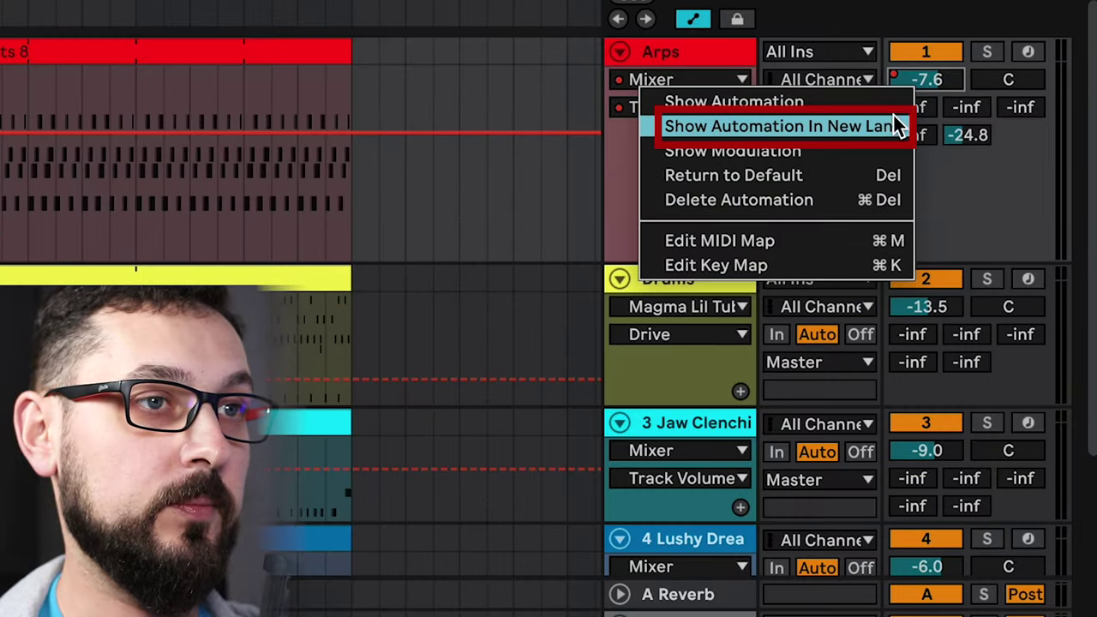
pyautogui.click(884, 129)
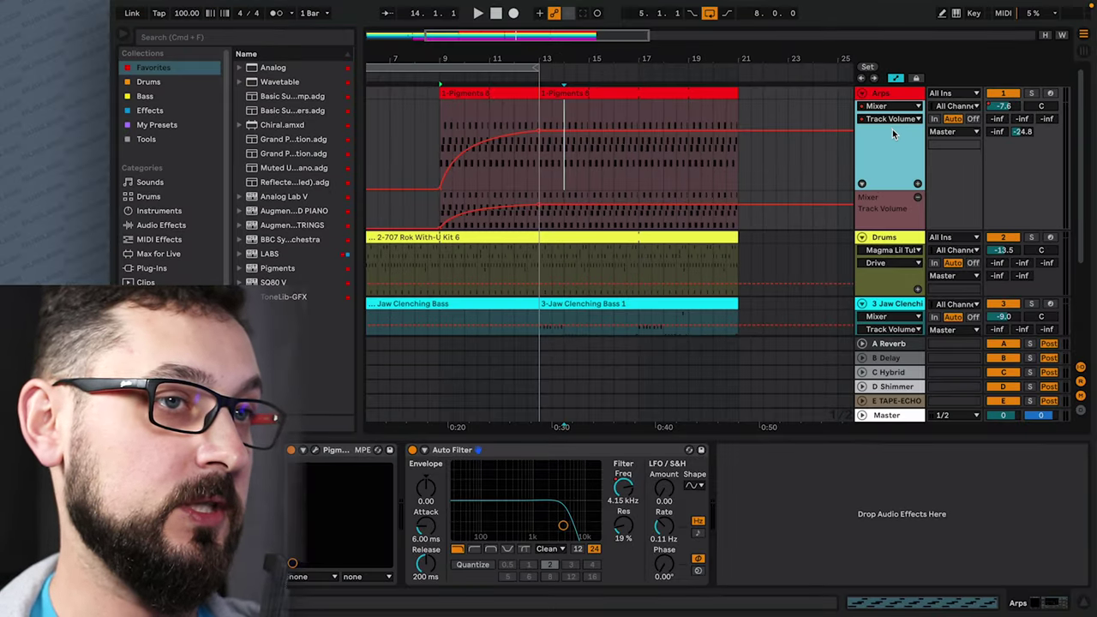
pyautogui.click(626, 488)
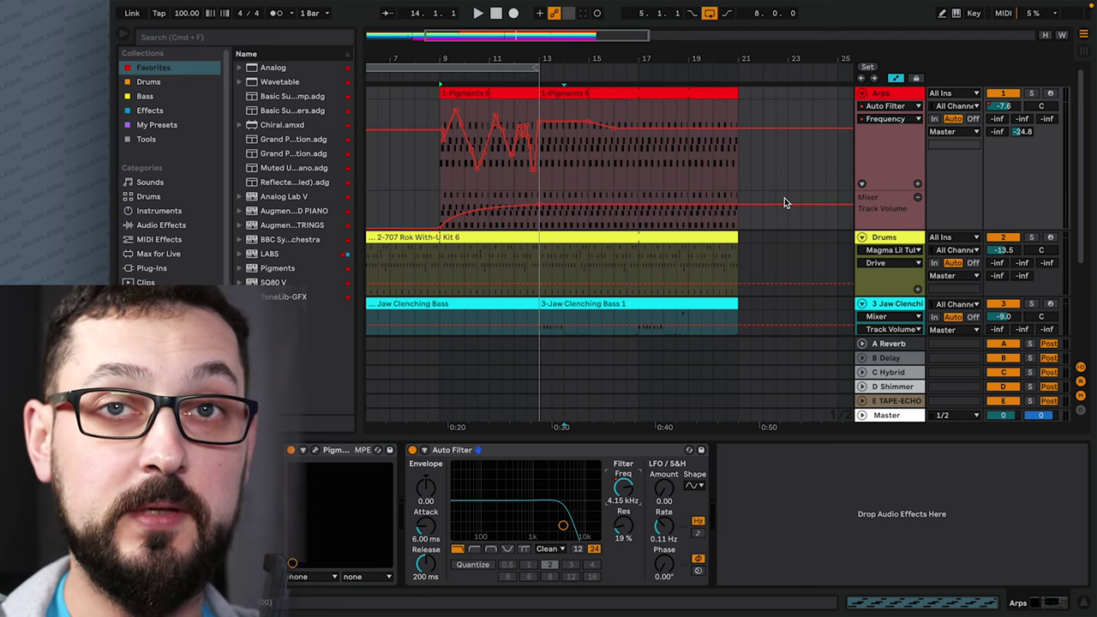
# - Replace the Arps volume lane with a separate Auto Filter Frequency lane, and display Mixer Track Volume in the main lane
pyautogui.click(917, 199)
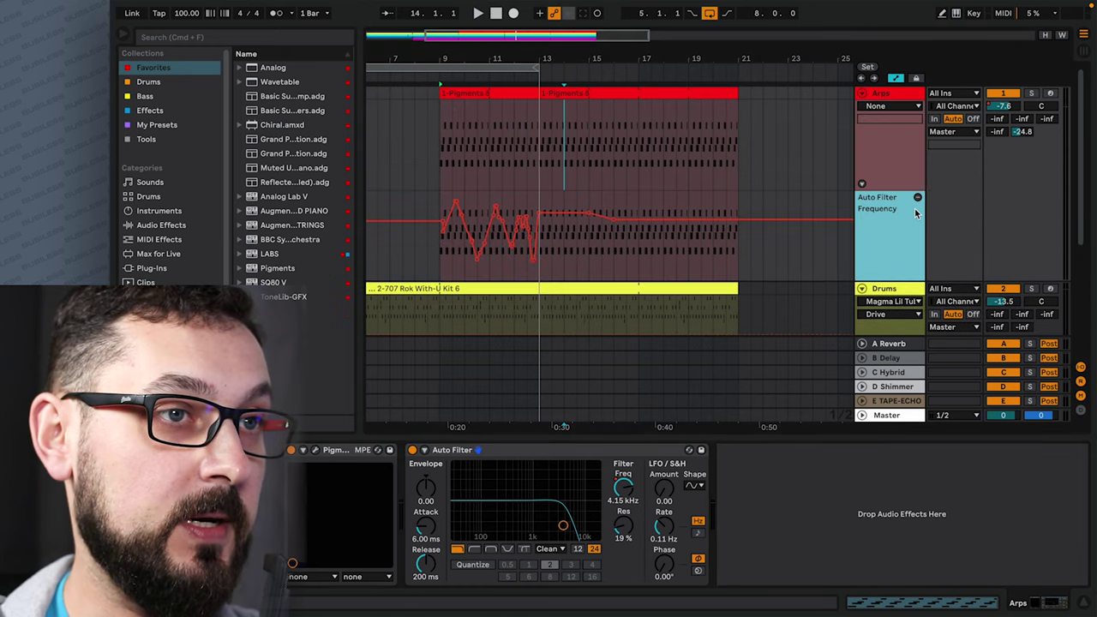
pyautogui.click(868, 148)
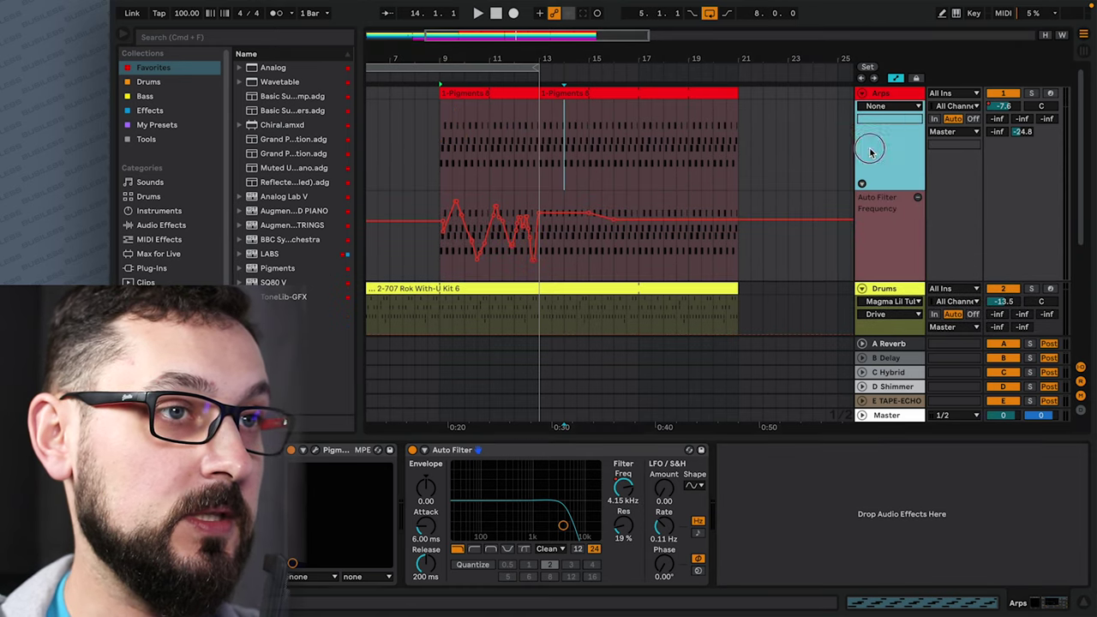
pyautogui.click(905, 106)
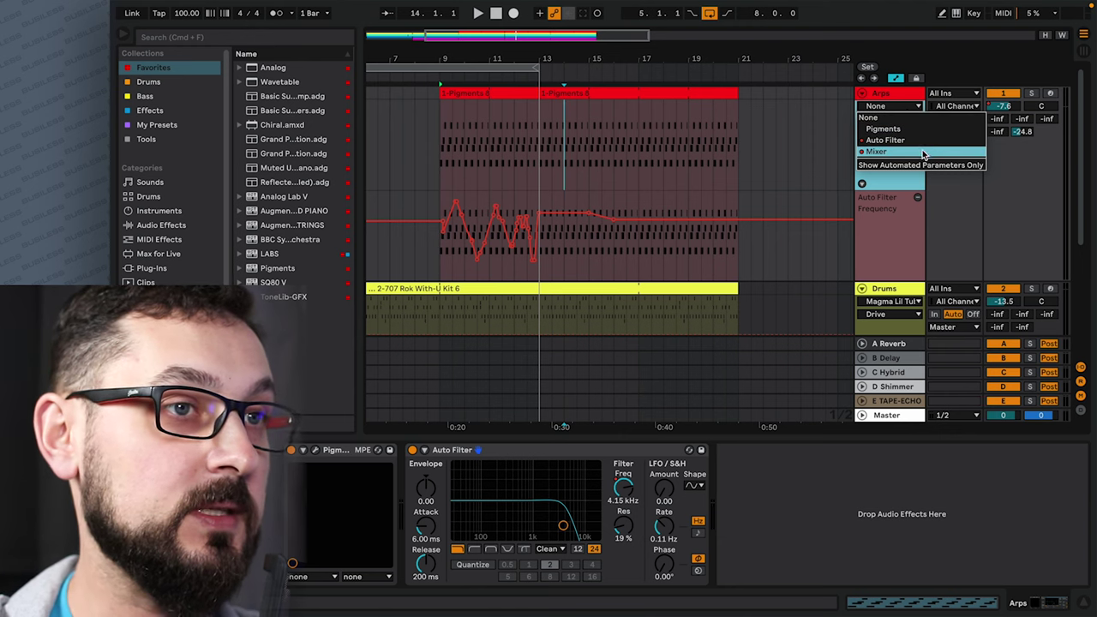
pyautogui.click(911, 144)
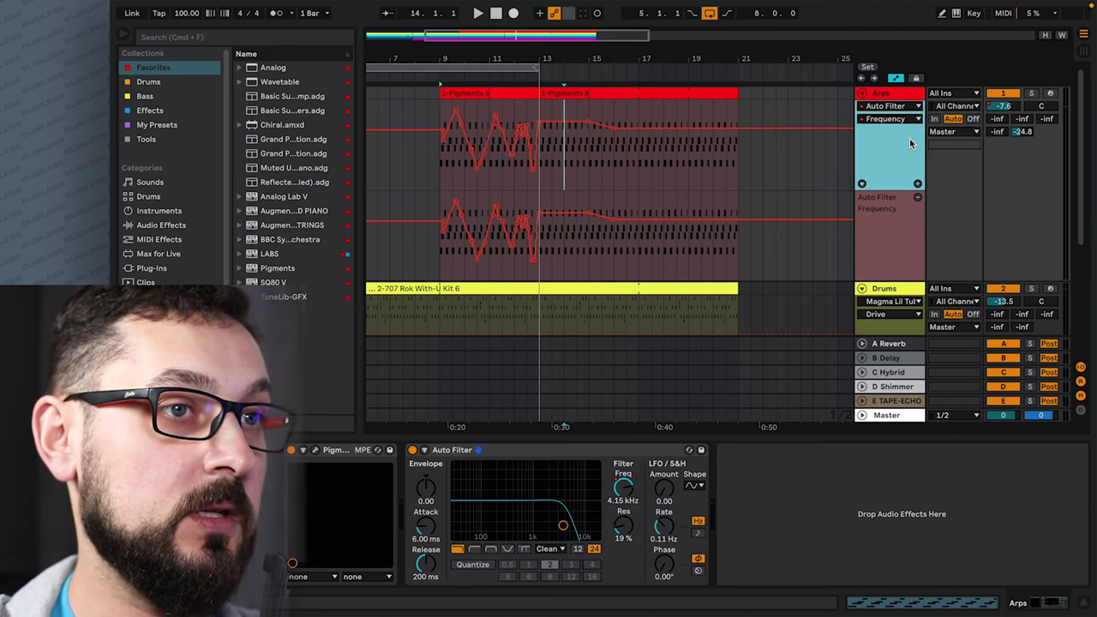
pyautogui.click(902, 107)
pyautogui.click(894, 152)
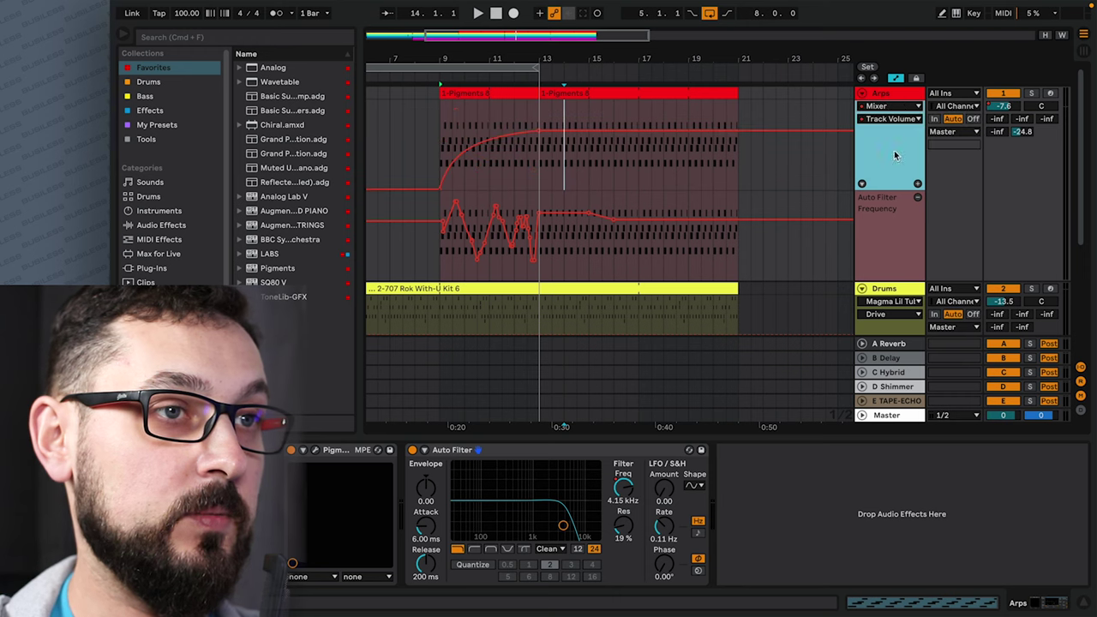
# - Limit the envelope choices to automated parameters only, and switch the Arps main lane to filter frequency and back to track volume
pyautogui.click(894, 120)
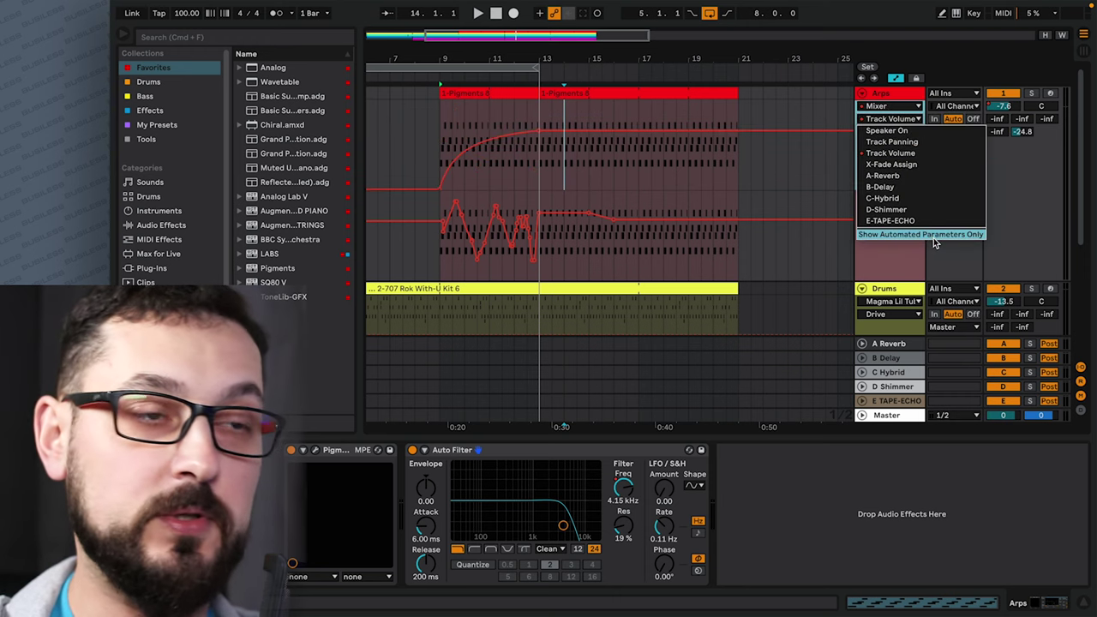
pyautogui.click(901, 236)
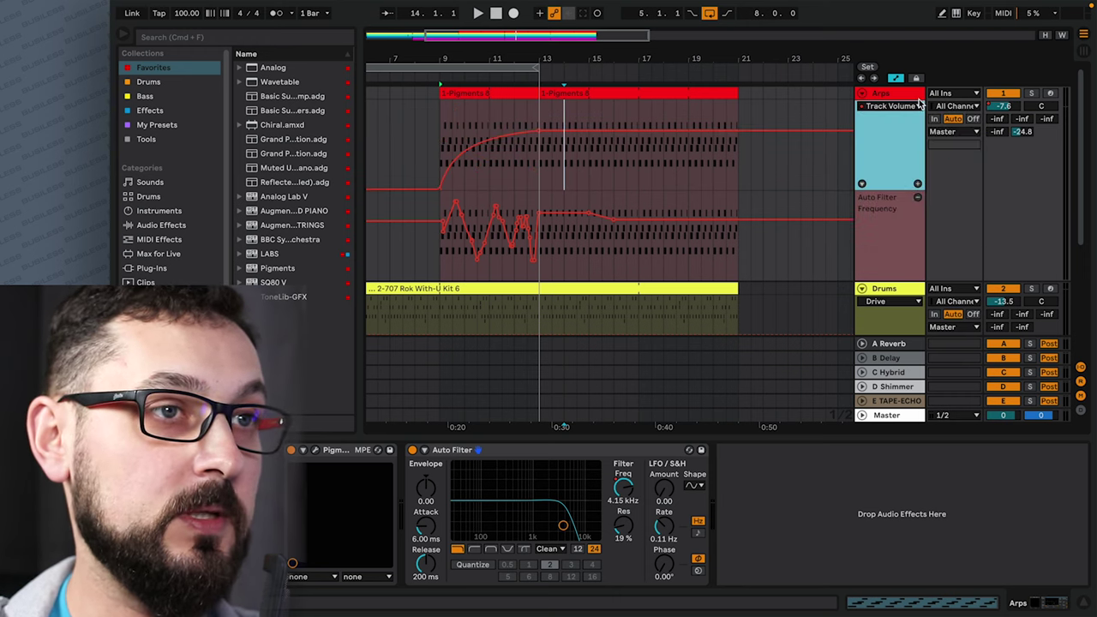
pyautogui.click(918, 106)
pyautogui.click(919, 129)
pyautogui.click(915, 108)
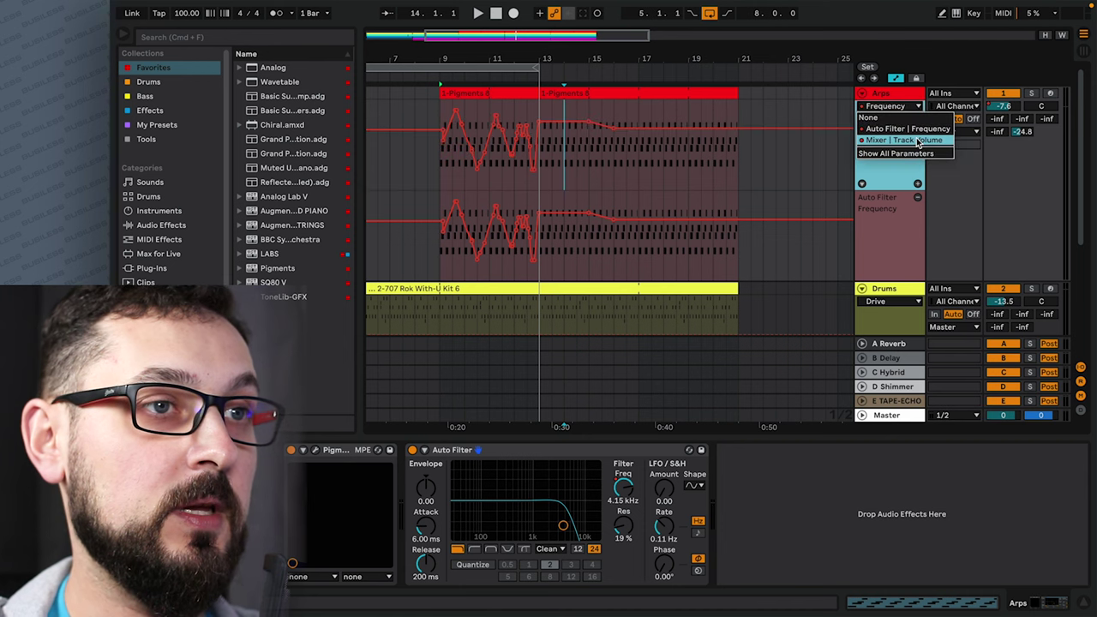
pyautogui.click(917, 140)
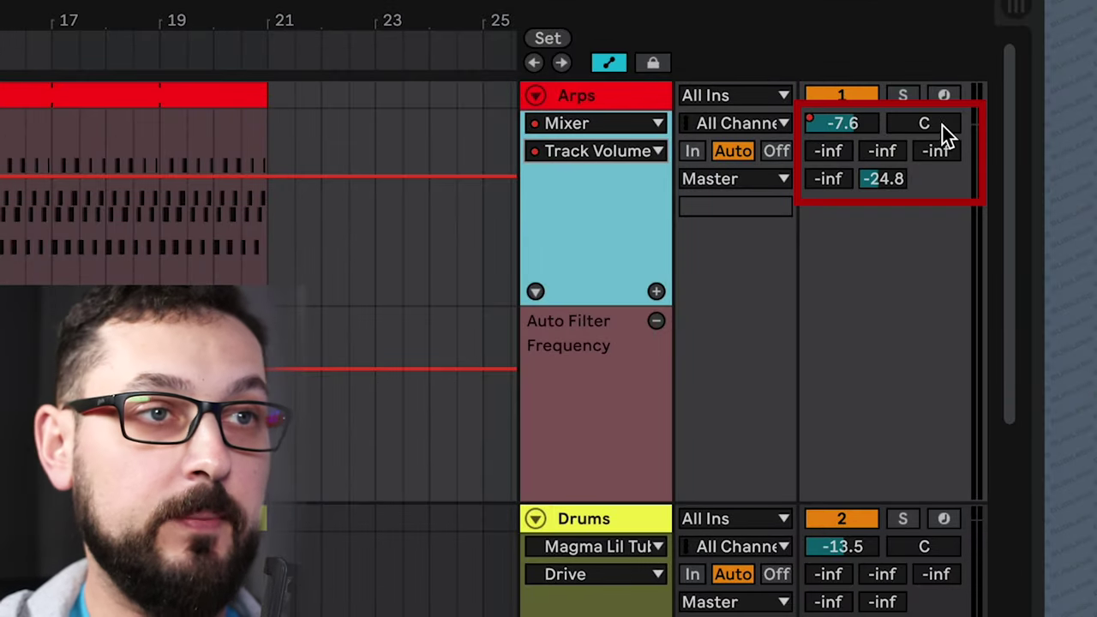
# - Display the Arps track's panning envelope and its A, B and C send envelopes one after another
pyautogui.click(942, 125)
pyautogui.click(847, 154)
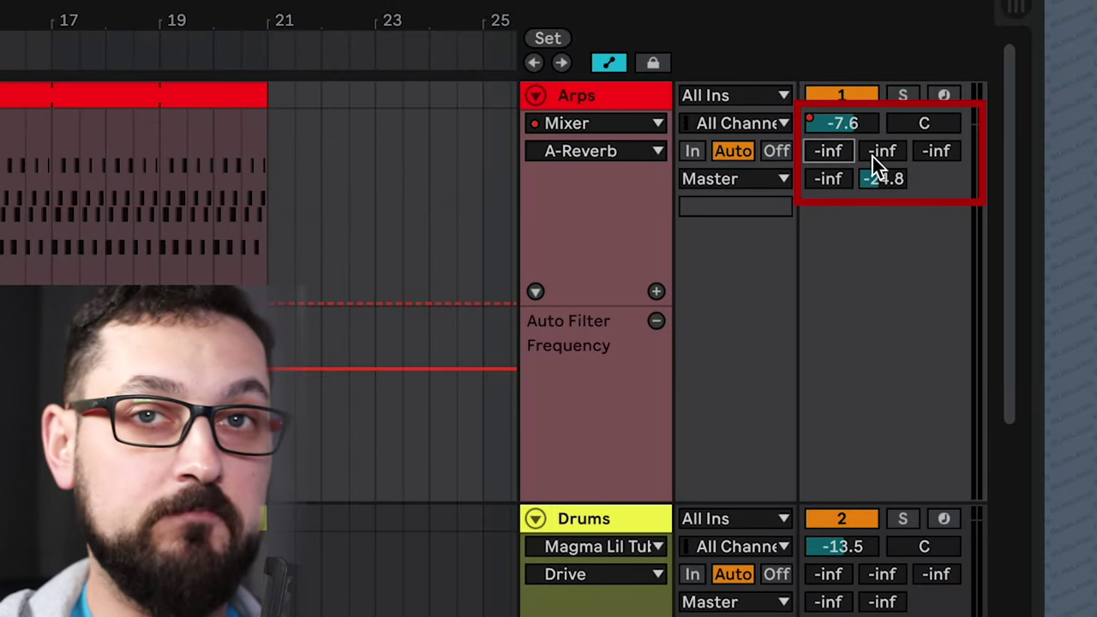
pyautogui.click(873, 156)
pyautogui.click(956, 157)
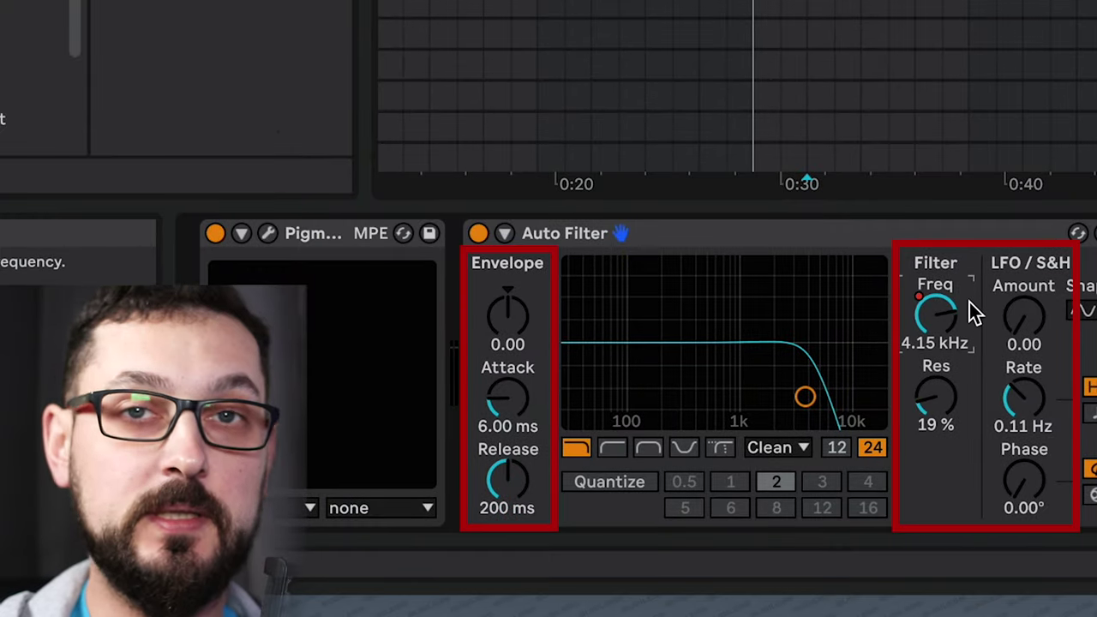
# - Unfold the Pigments device's plug-in parameter panel on the Arps track and enter Configure mode
pyautogui.click(313, 240)
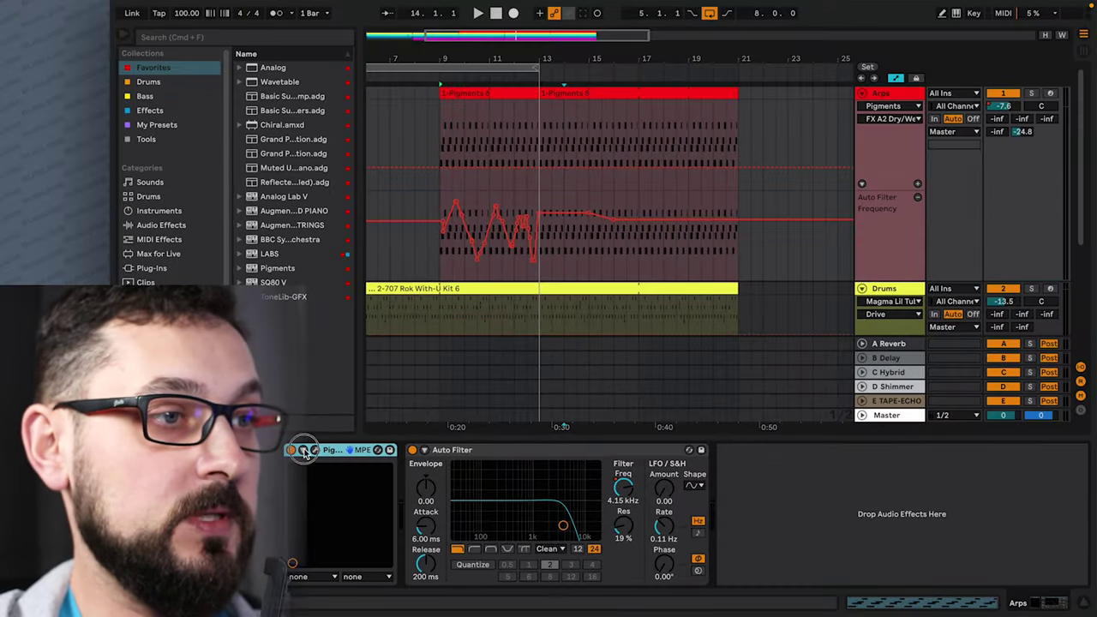
pyautogui.click(305, 452)
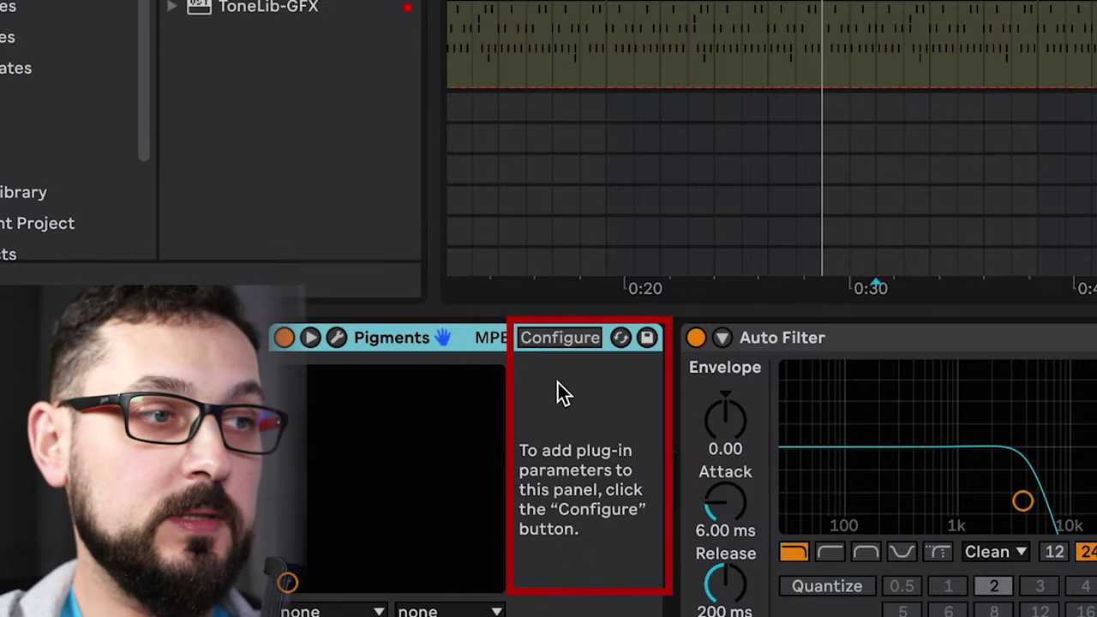
pyautogui.click(569, 339)
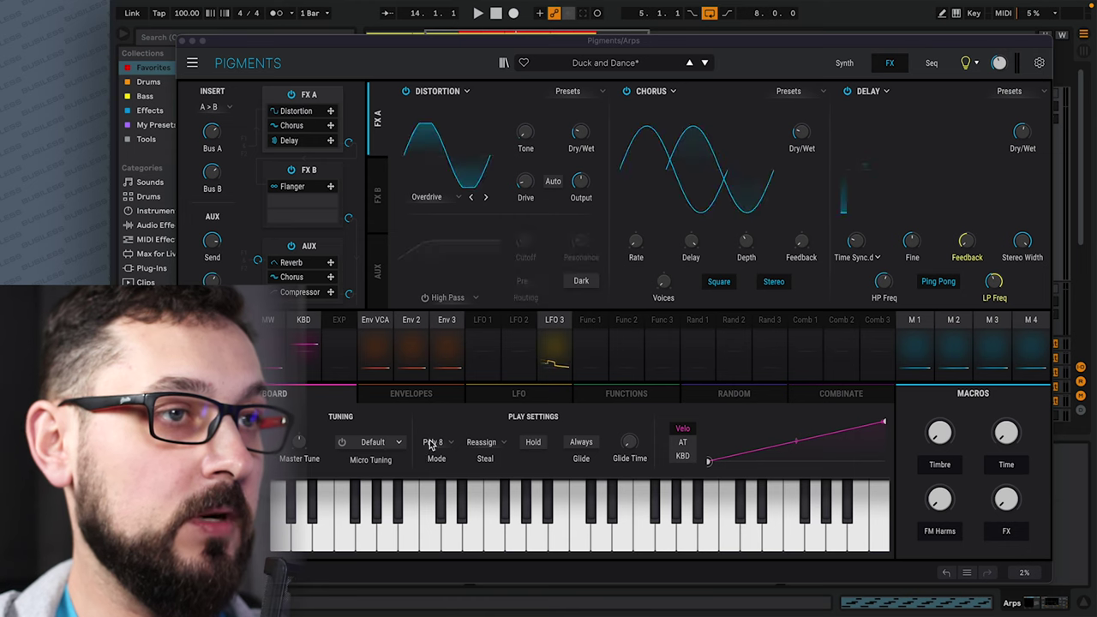
# - Add the Pigments distortion and chorus Dry/Wet parameters to the device panel, hide the plug-in window and leave Configure mode
pyautogui.moveTo(710, 42); pyautogui.dragTo(584, 172)
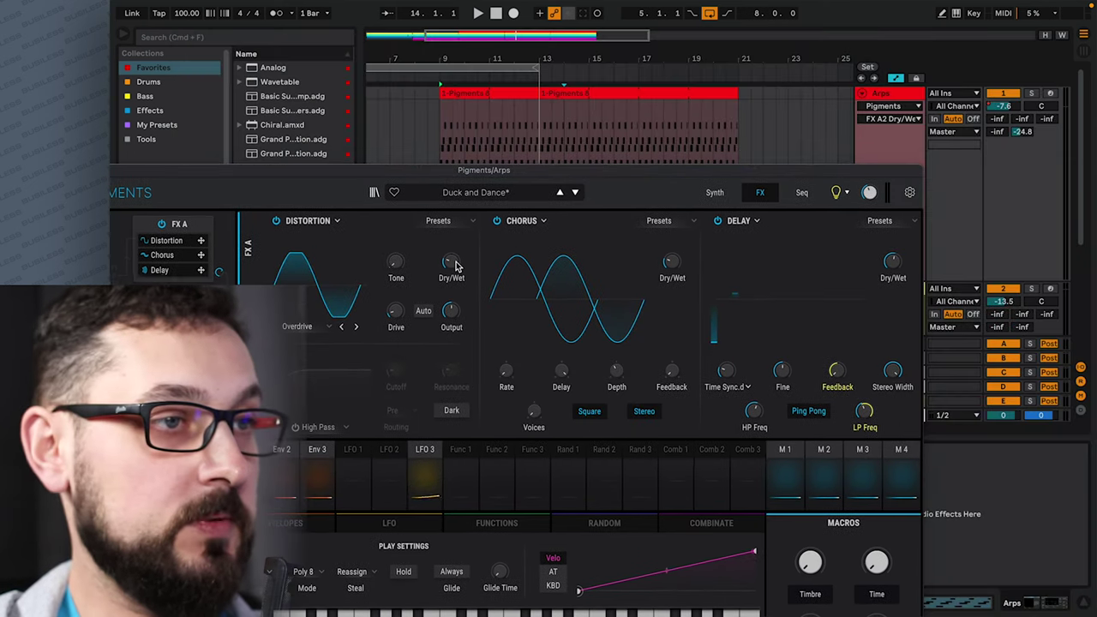
pyautogui.moveTo(283, 176); pyautogui.dragTo(491, 161)
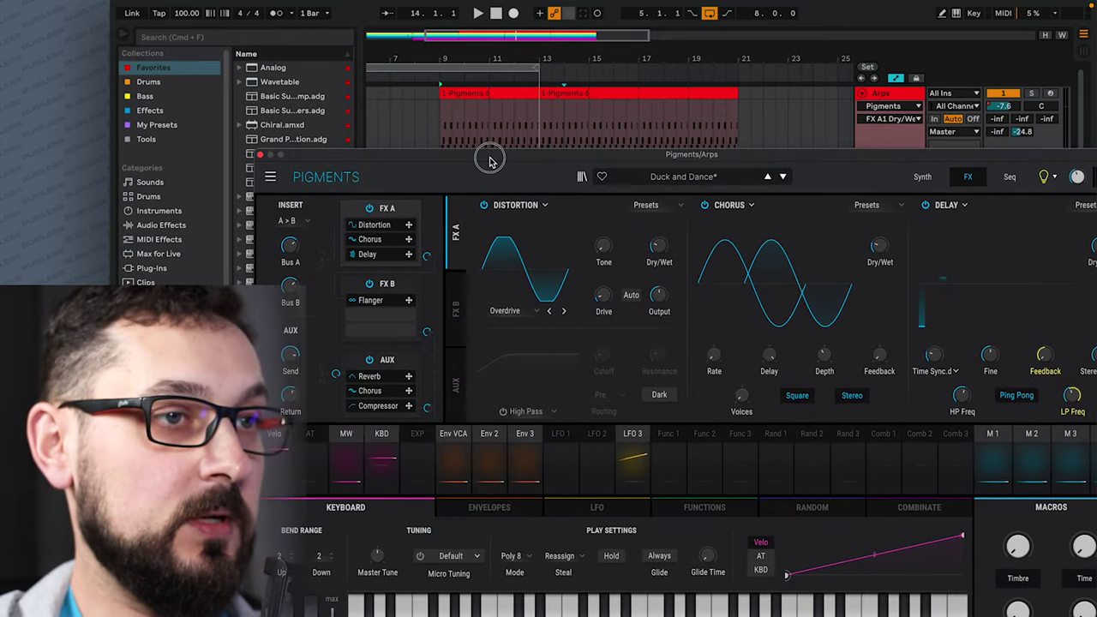
pyautogui.click(879, 249)
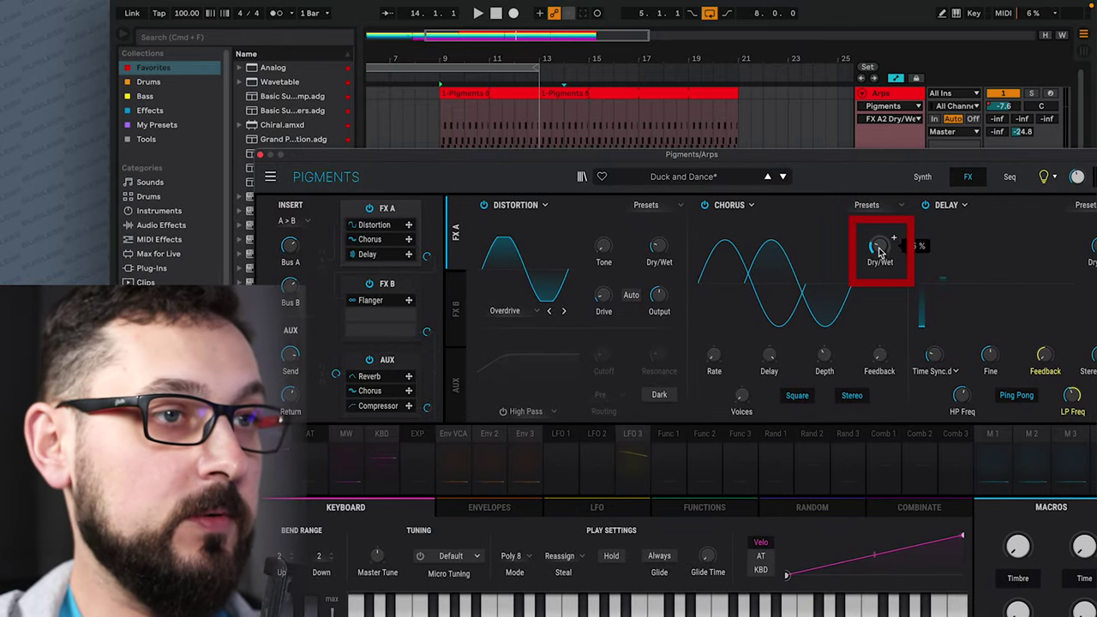
pyautogui.hotkey('ctrl', 'alt', 'p')
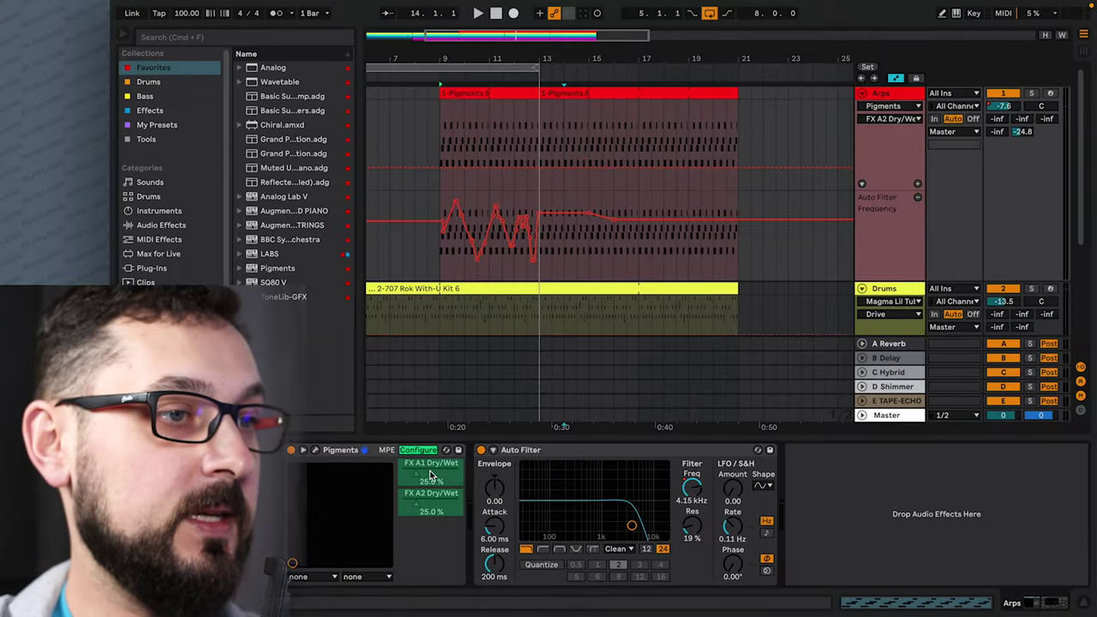
pyautogui.click(430, 451)
# - Display the FX A1 Dry/Wet envelope of Pigments, and show the FX A2 Dry/Wet automation in a new lane
pyautogui.click(417, 481)
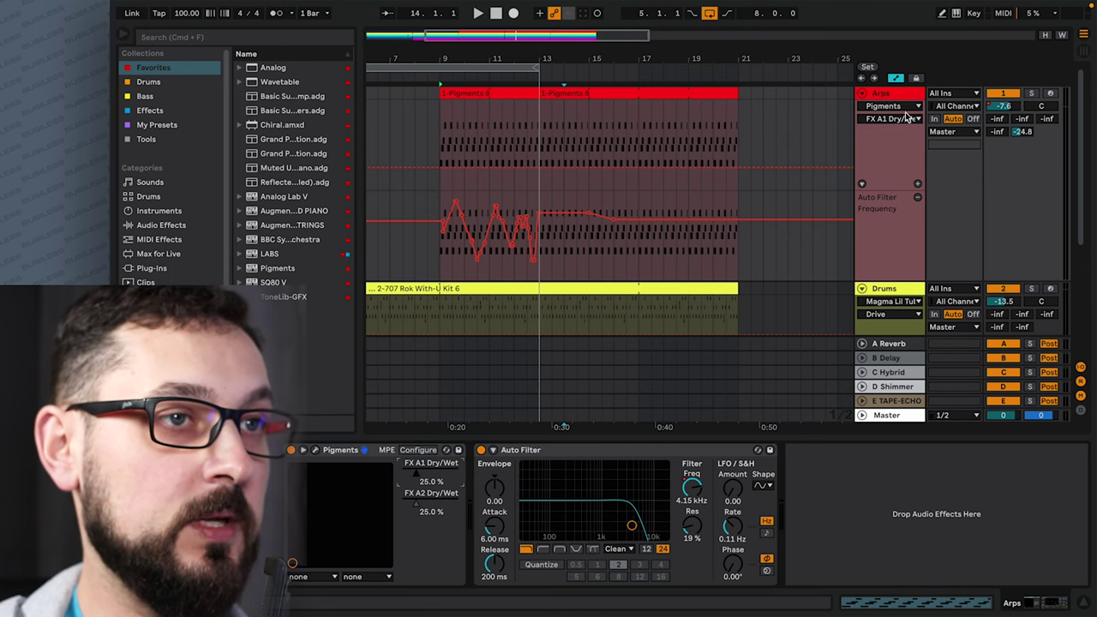
pyautogui.rightClick(443, 512)
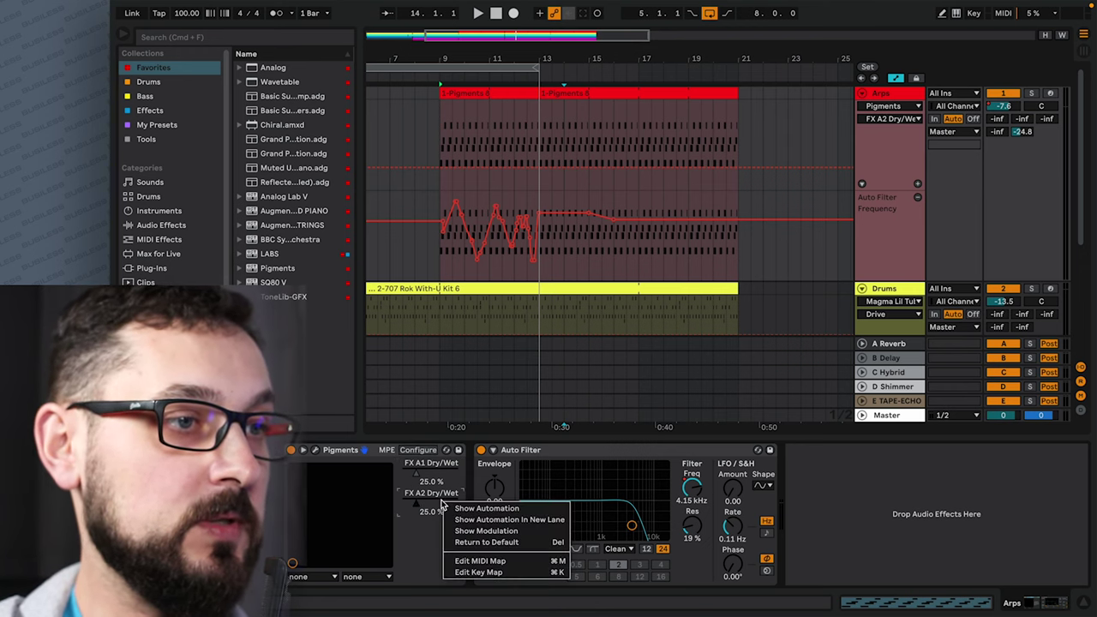
pyautogui.click(493, 449)
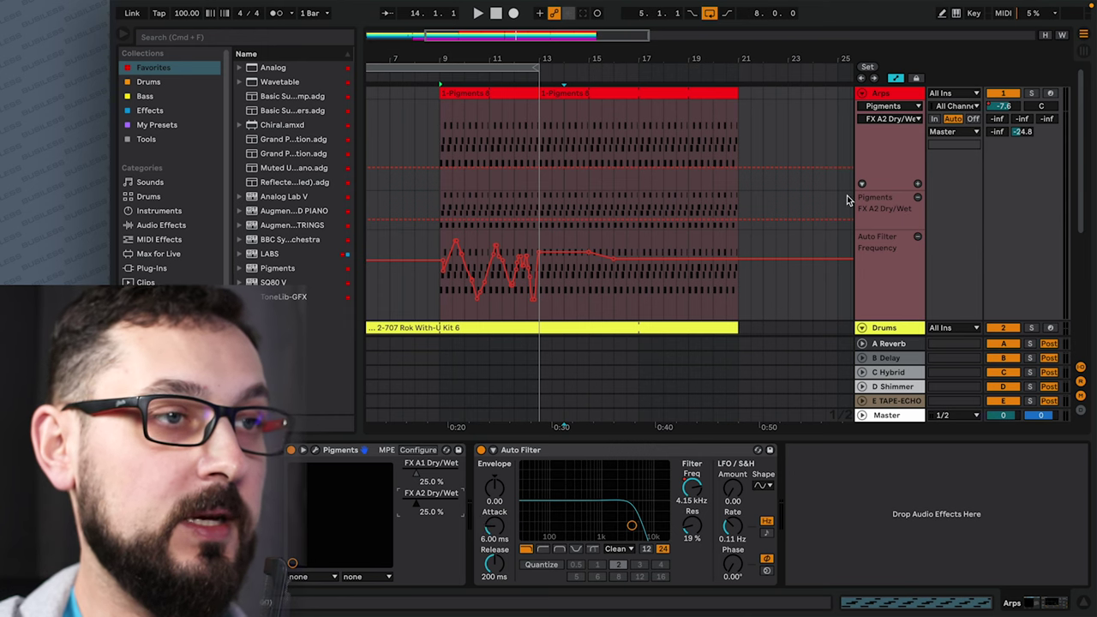
# - Display the Pigments FX A1 Dry/Wet envelope in the Arps track's main automation lane
pyautogui.click(899, 211)
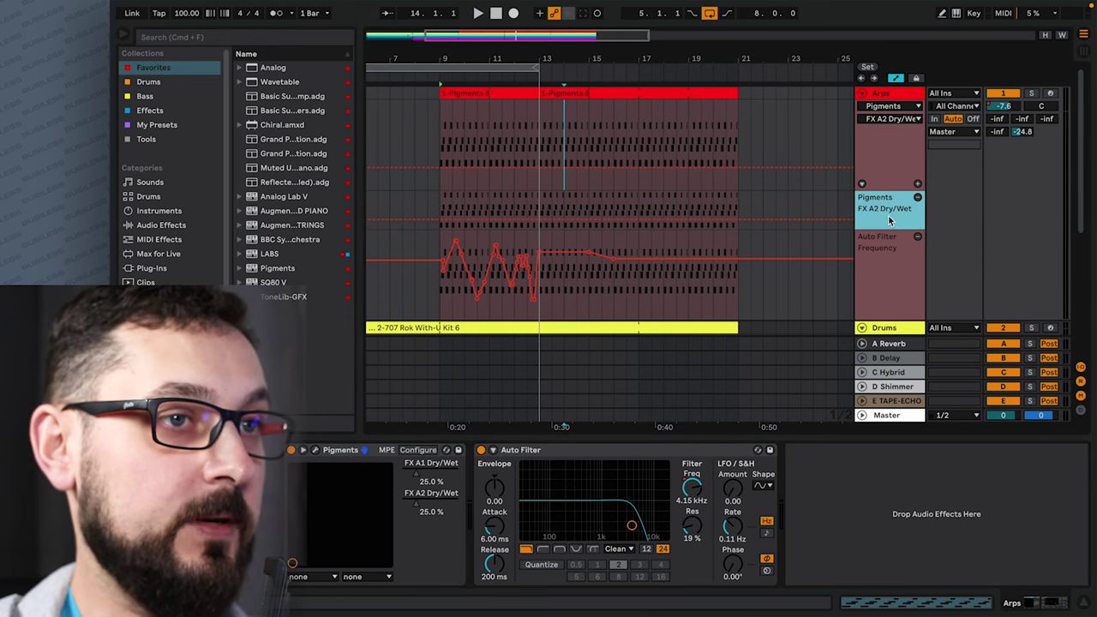
pyautogui.click(896, 141)
pyautogui.click(891, 118)
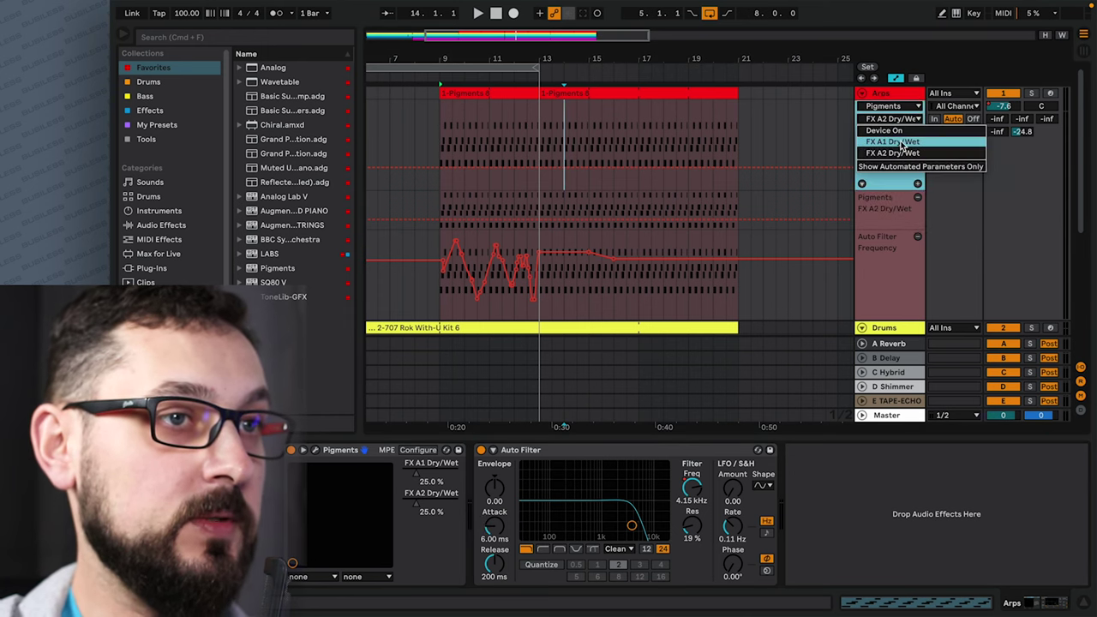
pyautogui.click(883, 126)
# - Draw rising ramps from bar 9 to about 49.6% for FX A1 Dry/Wet and 74% for FX A2 Dry/Wet, and audition them
pyautogui.click(451, 168)
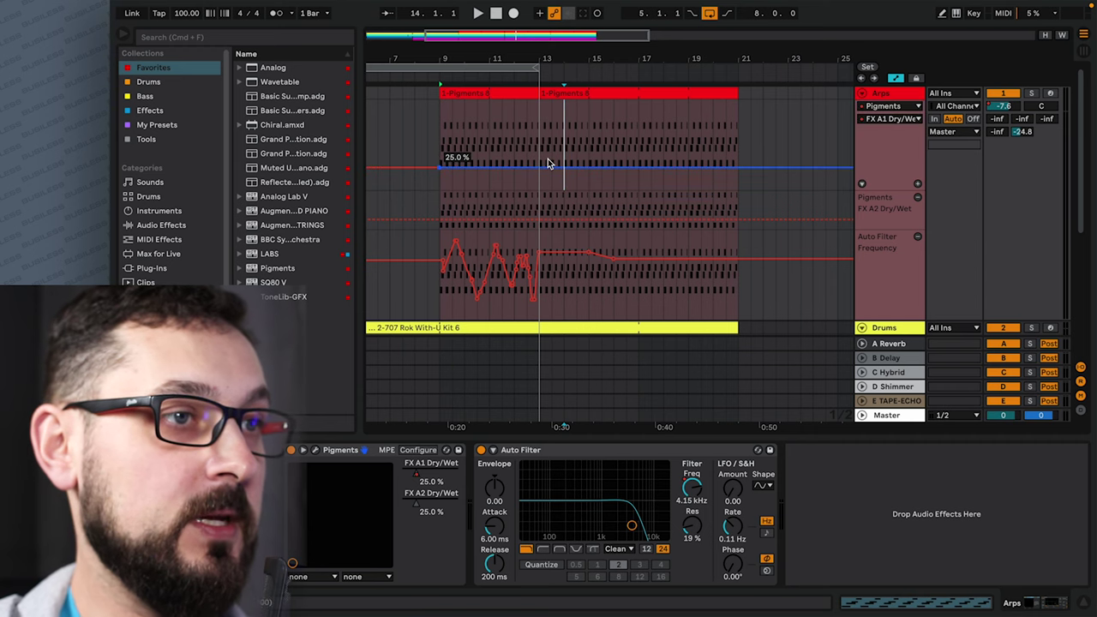
pyautogui.moveTo(557, 167)
pyautogui.mouseDown()
pyautogui.moveTo(562, 128)
pyautogui.moveTo(562, 147)
pyautogui.mouseUp()
pyautogui.click(540, 208)
pyautogui.moveTo(540, 209); pyautogui.dragTo(540, 199)
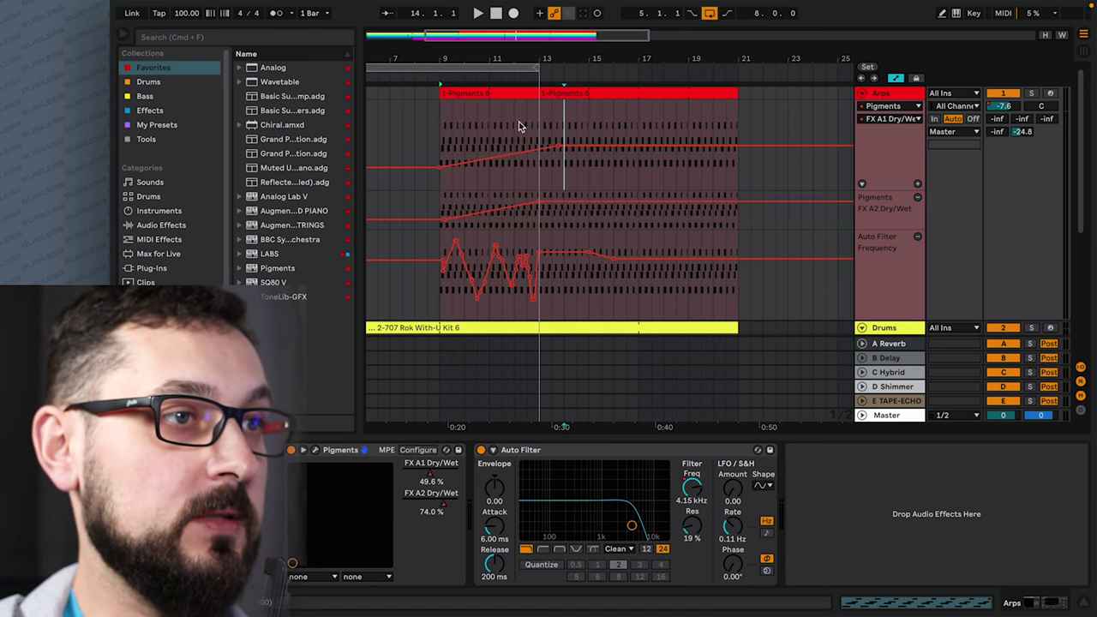
pyautogui.click(442, 78)
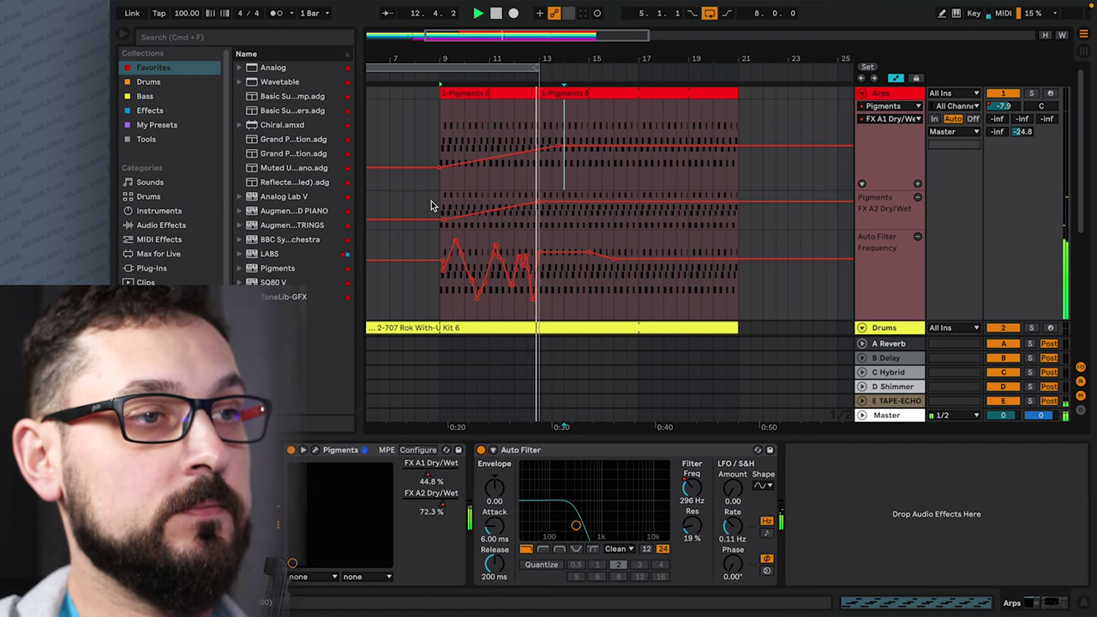
pyautogui.click(496, 12)
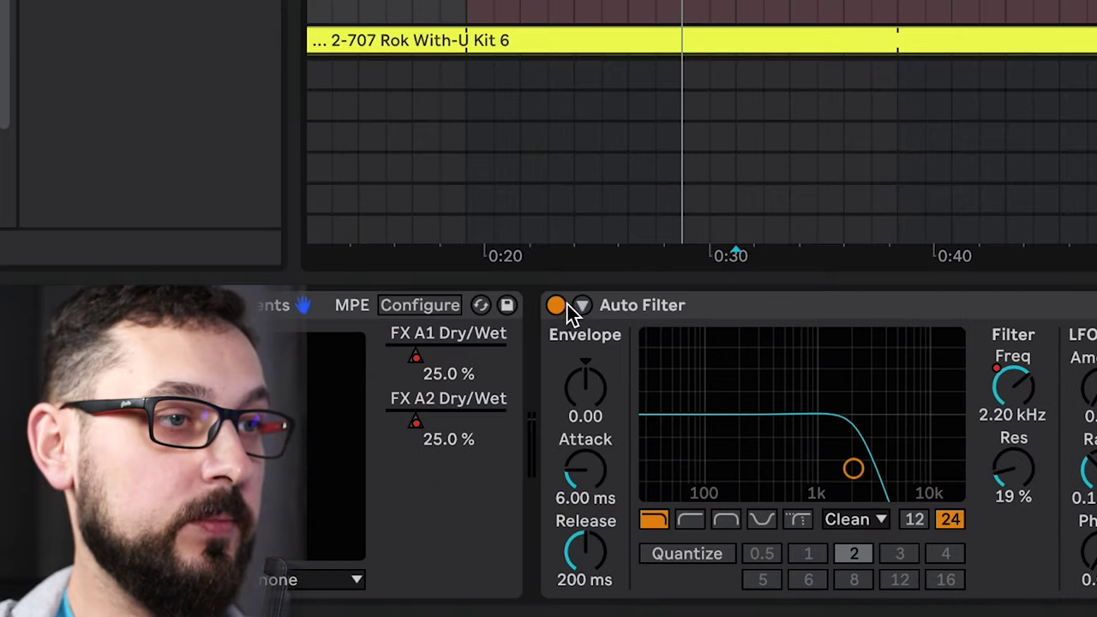
# - Toggle the Auto Filter off and on to display its Device On envelope, and hide the Arps track's extra automation lanes
pyautogui.click(480, 450)
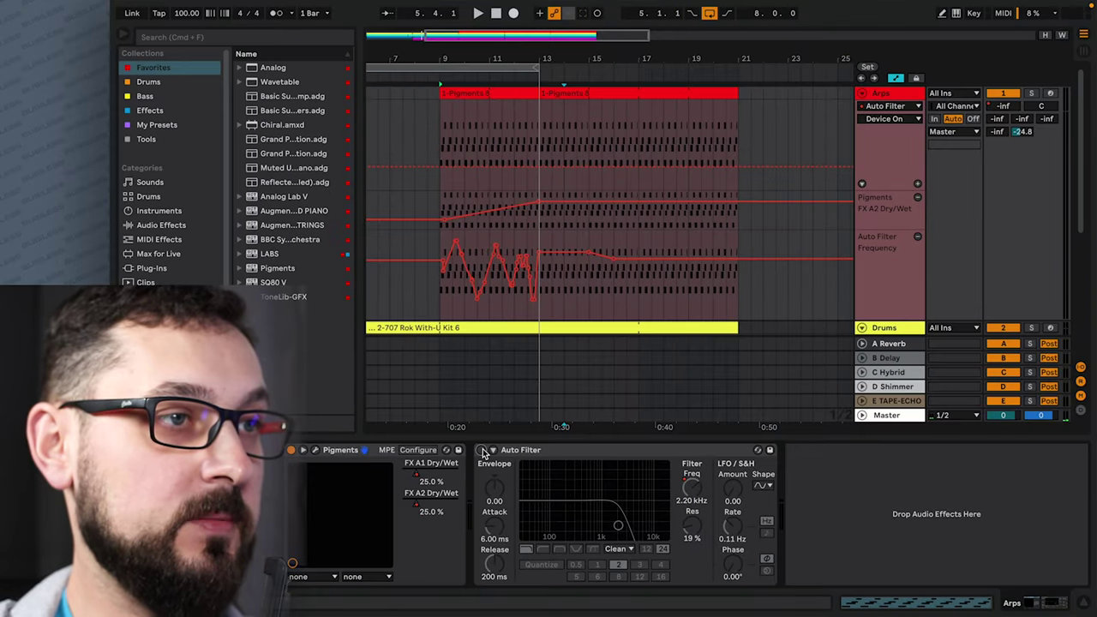
pyautogui.click(482, 450)
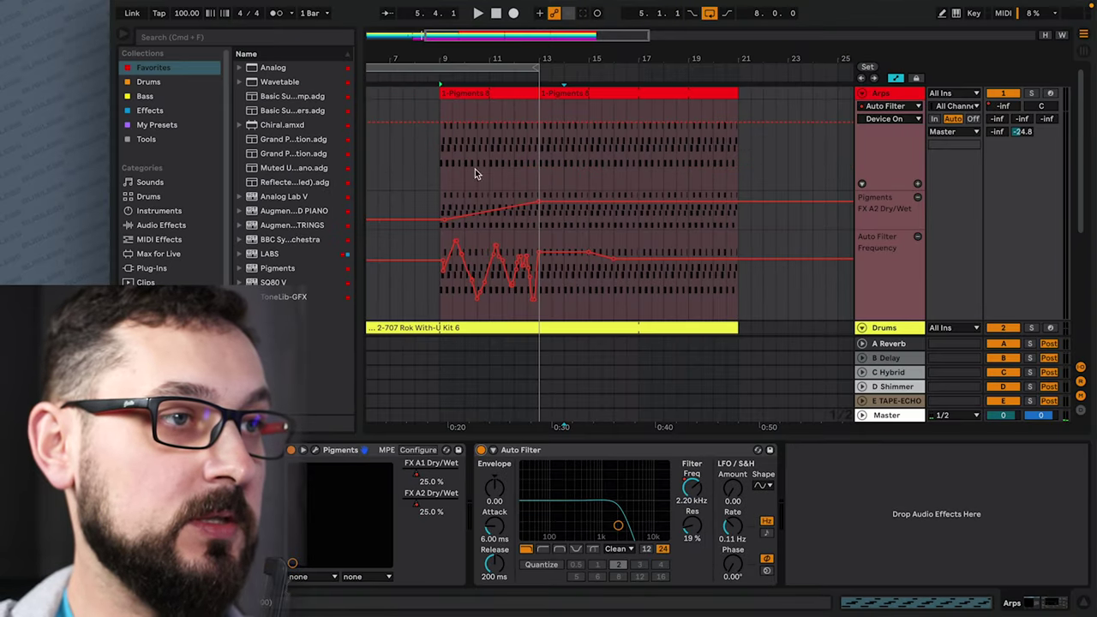
pyautogui.click(919, 198)
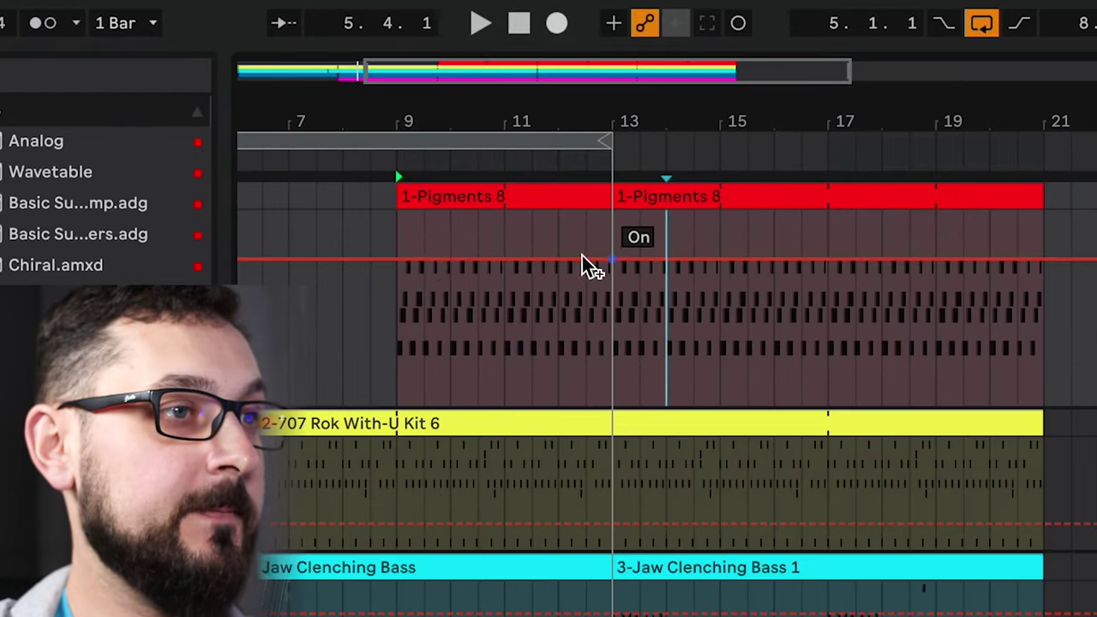
# - Automate the Auto Filter's Device On to stay off from bar 9 and switch on at bar 12, and audition it
pyautogui.moveTo(511, 259); pyautogui.dragTo(558, 260)
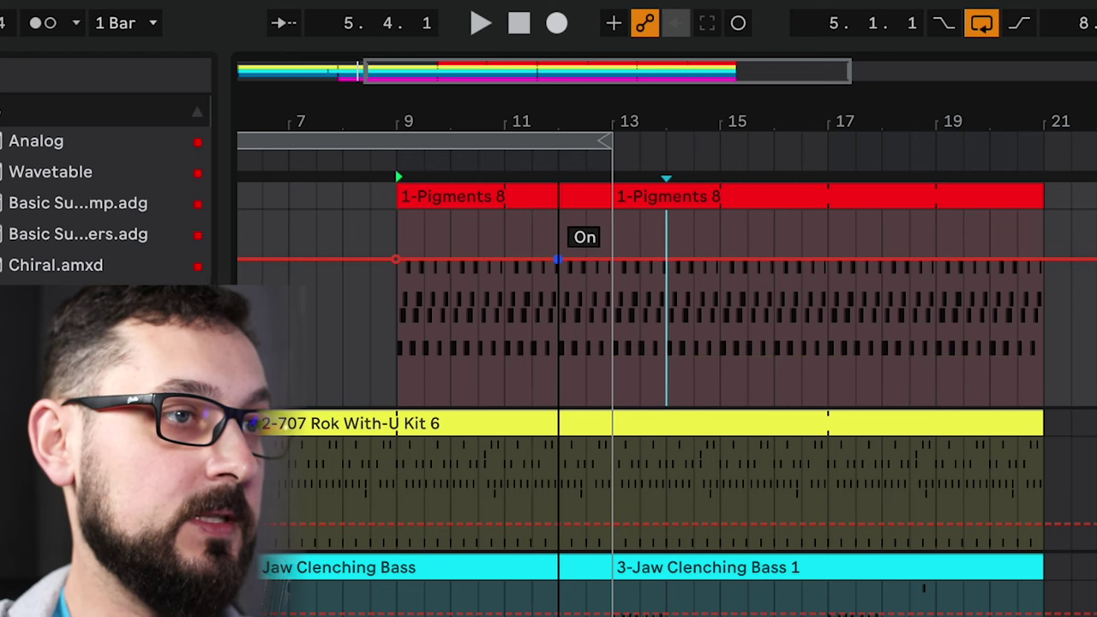
pyautogui.moveTo(449, 260); pyautogui.dragTo(449, 355)
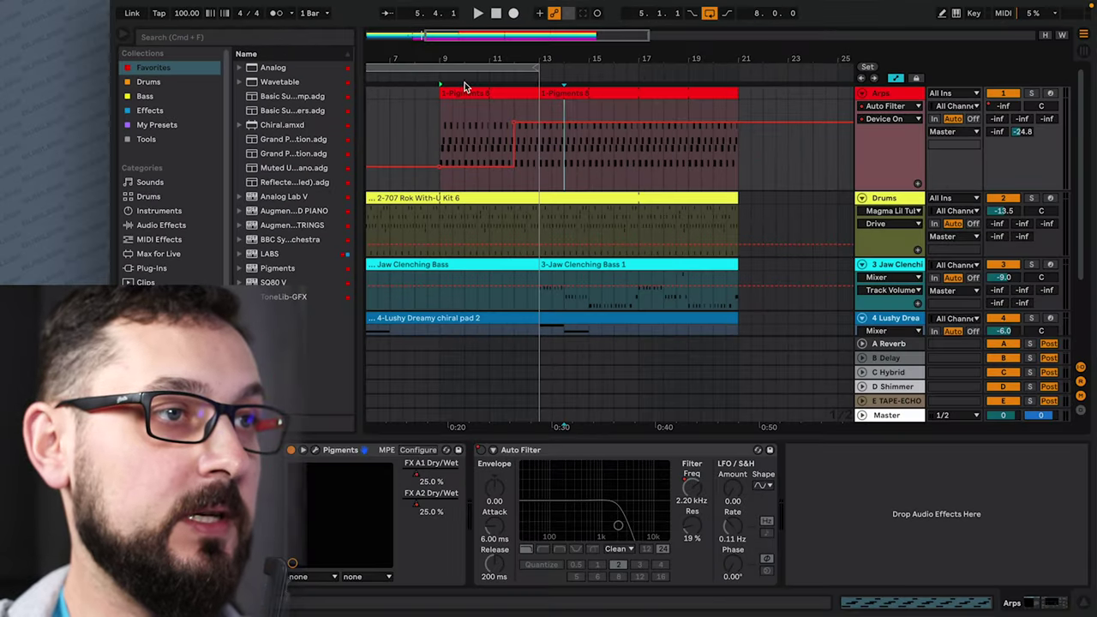
pyautogui.click(485, 79)
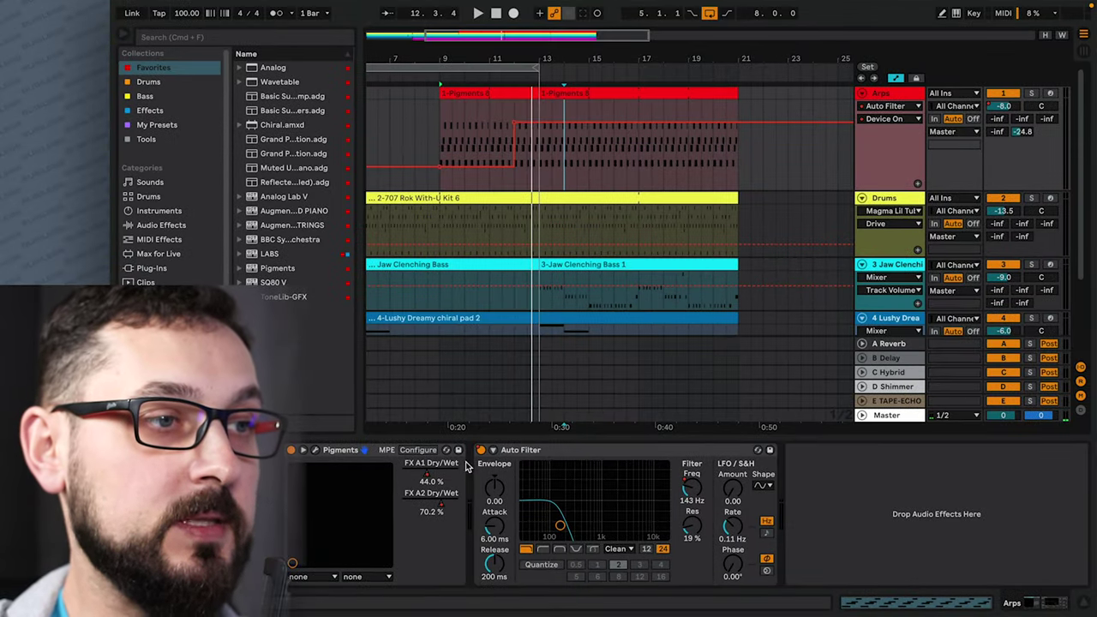
# - Override the Device On automation by switching the Auto Filter off, re-enable automation, and display the filter's Resonance envelope
pyautogui.click(481, 450)
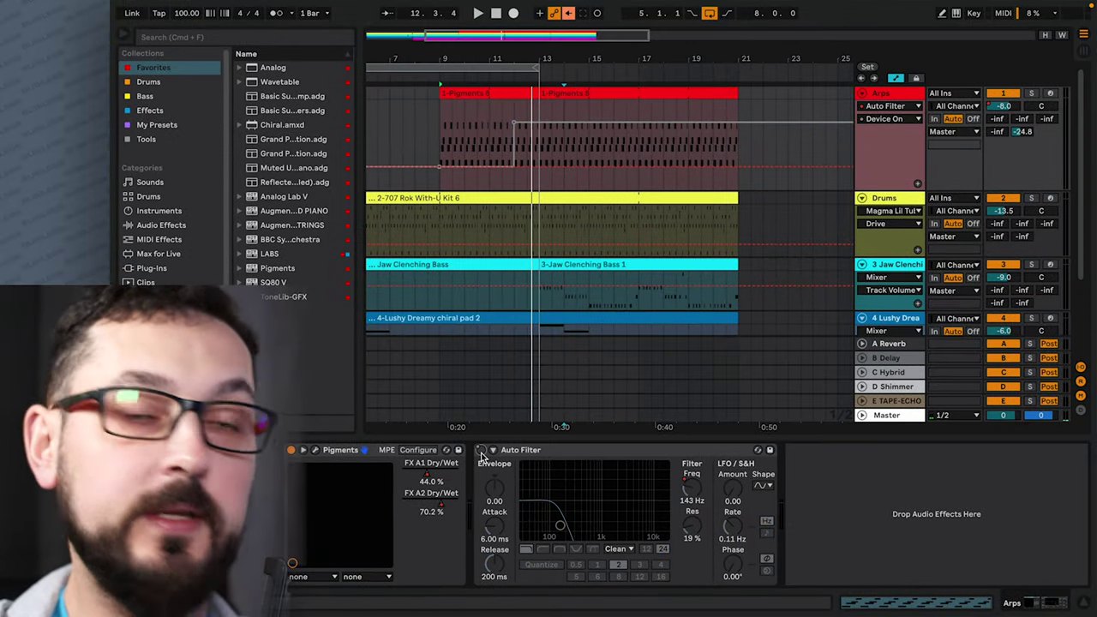
pyautogui.click(569, 15)
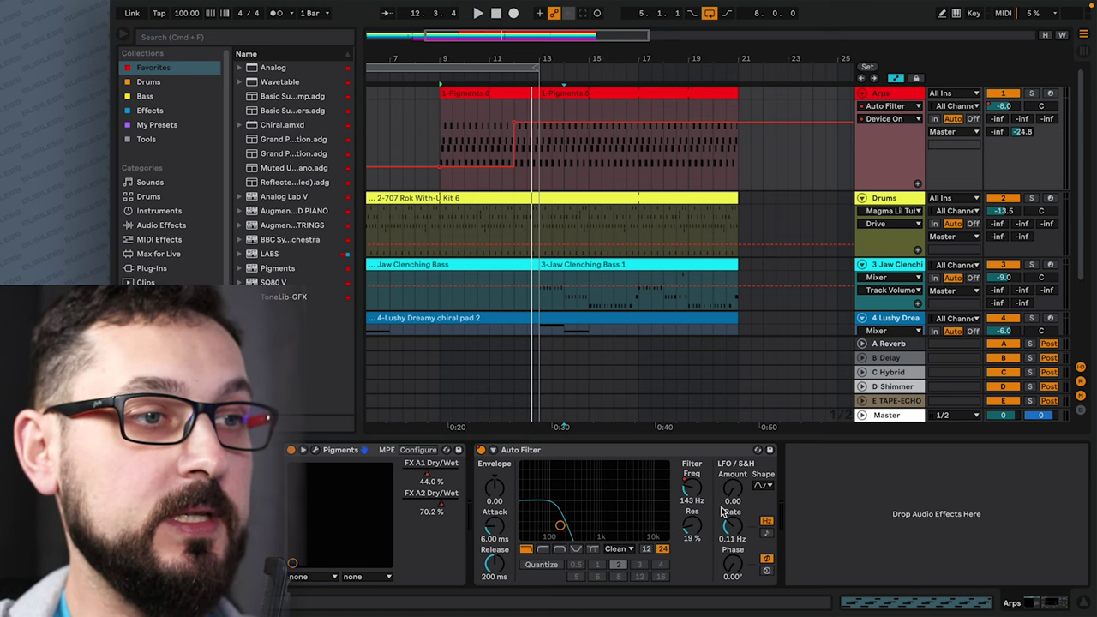
pyautogui.click(701, 524)
pyautogui.click(692, 526)
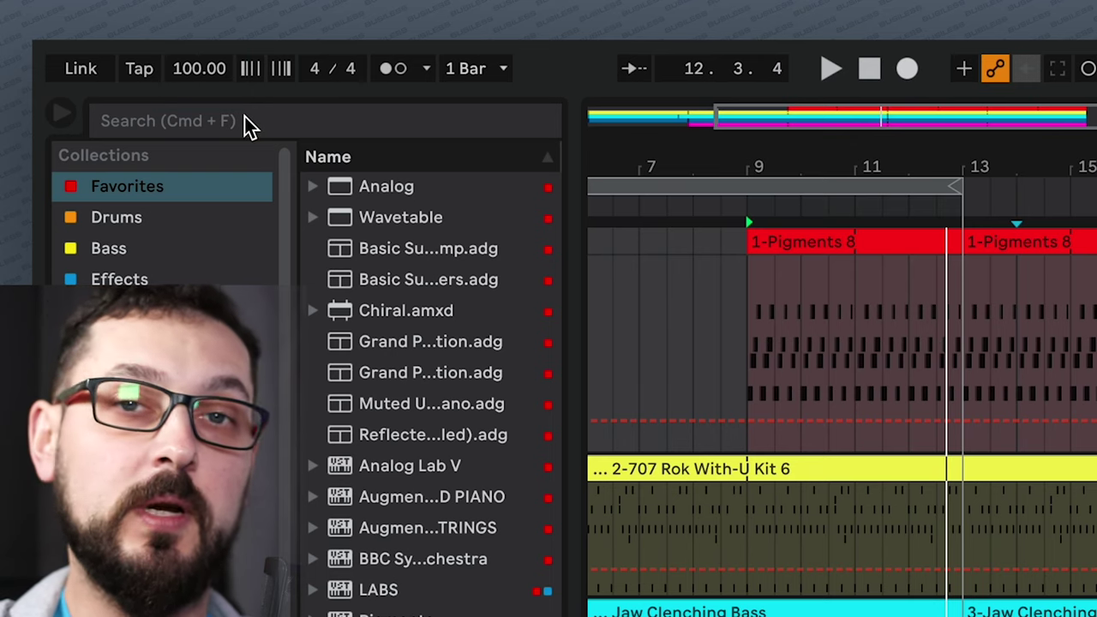
# - Show the song tempo automation in a new lane on the Master track
pyautogui.hscroll(-5, 840, 343)
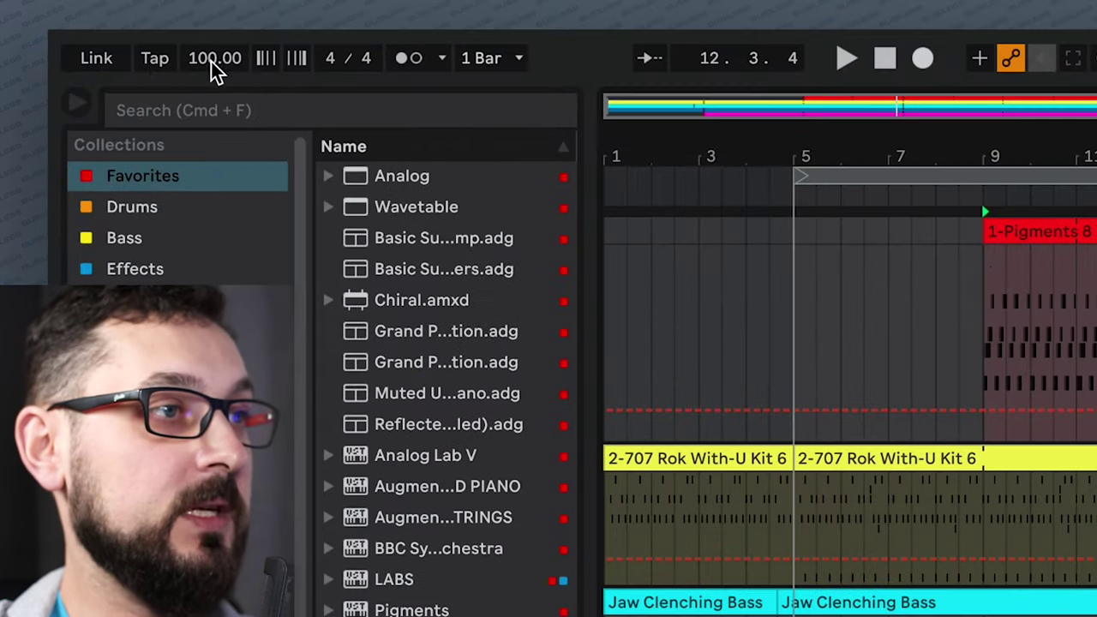
pyautogui.rightClick(198, 32)
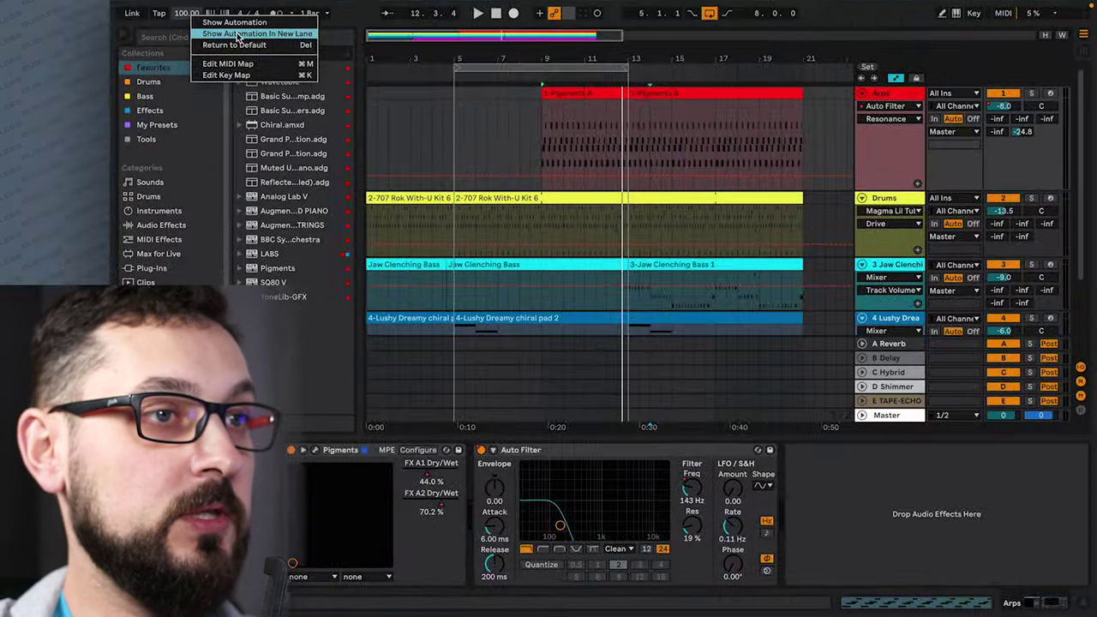
pyautogui.click(308, 102)
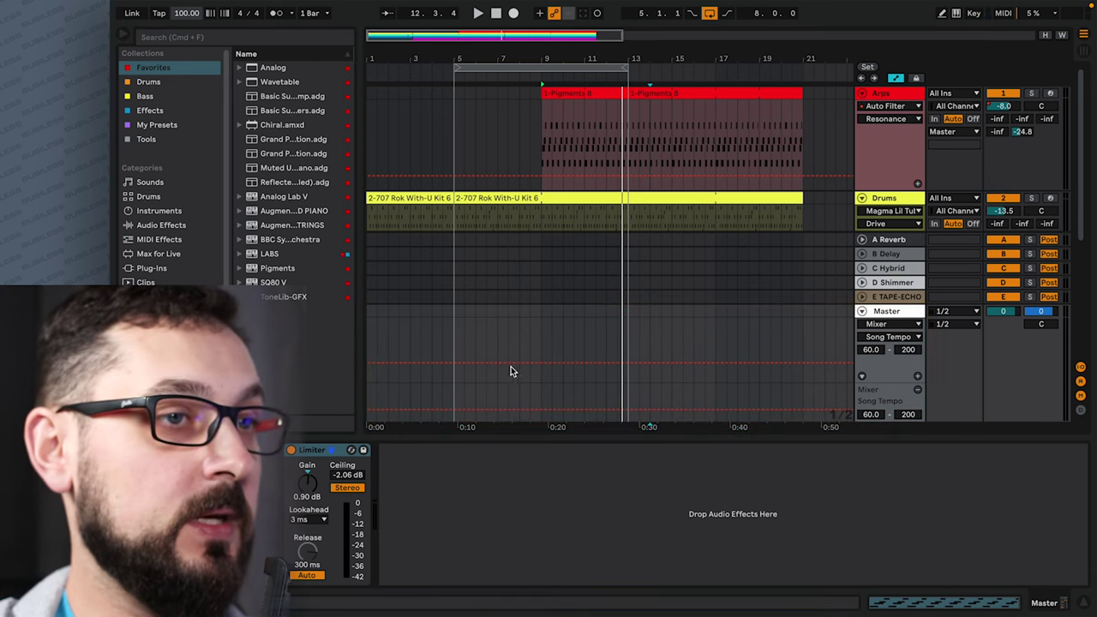
# - Draw a Song Tempo ramp from 70 BPM at bar 9 to 100 BPM at bar 13, and audition it
pyautogui.click(544, 363)
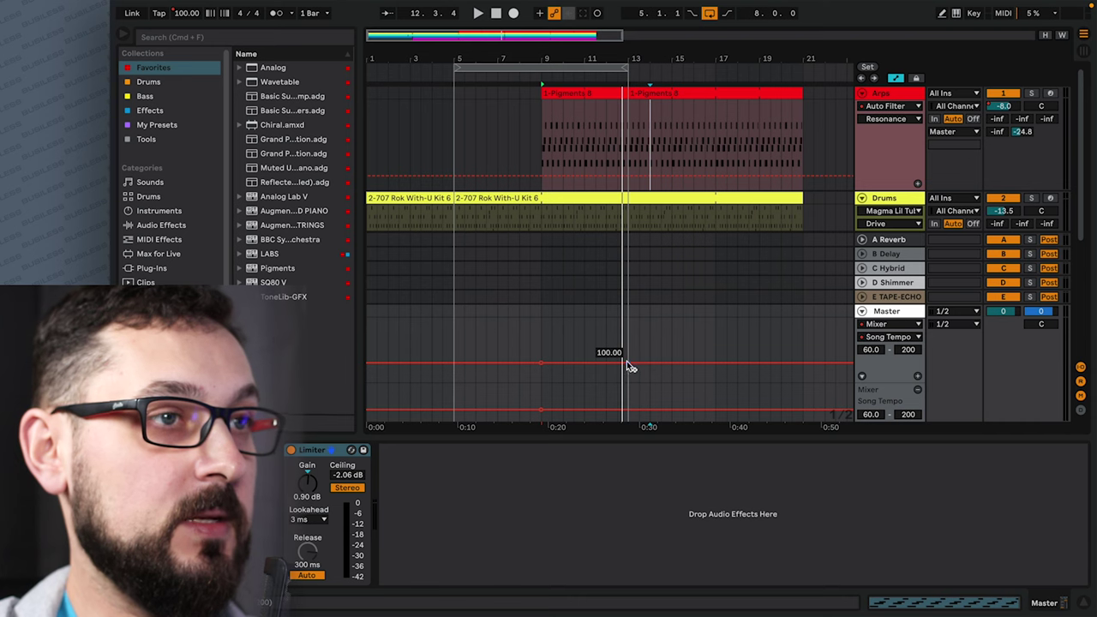
pyautogui.moveTo(545, 364); pyautogui.dragTo(541, 376)
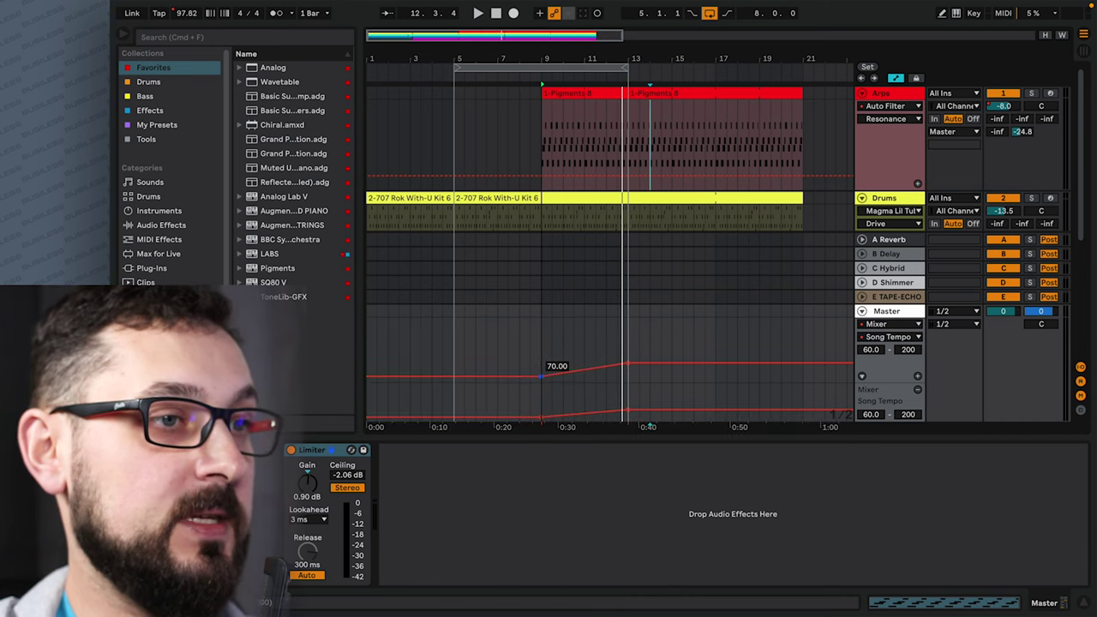
pyautogui.click(540, 76)
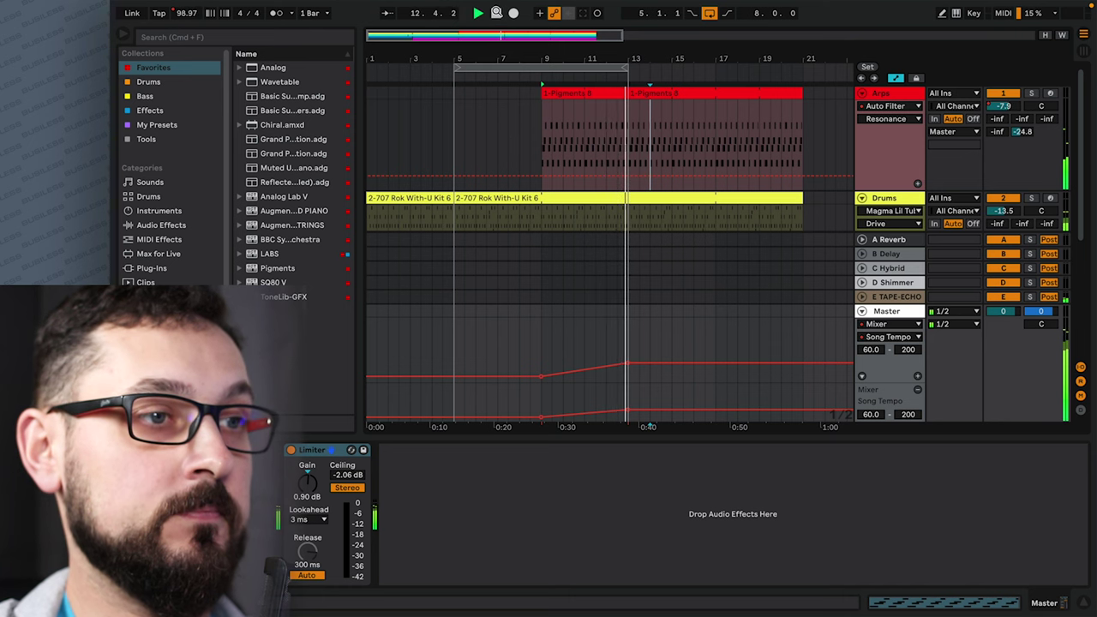
pyautogui.click(496, 13)
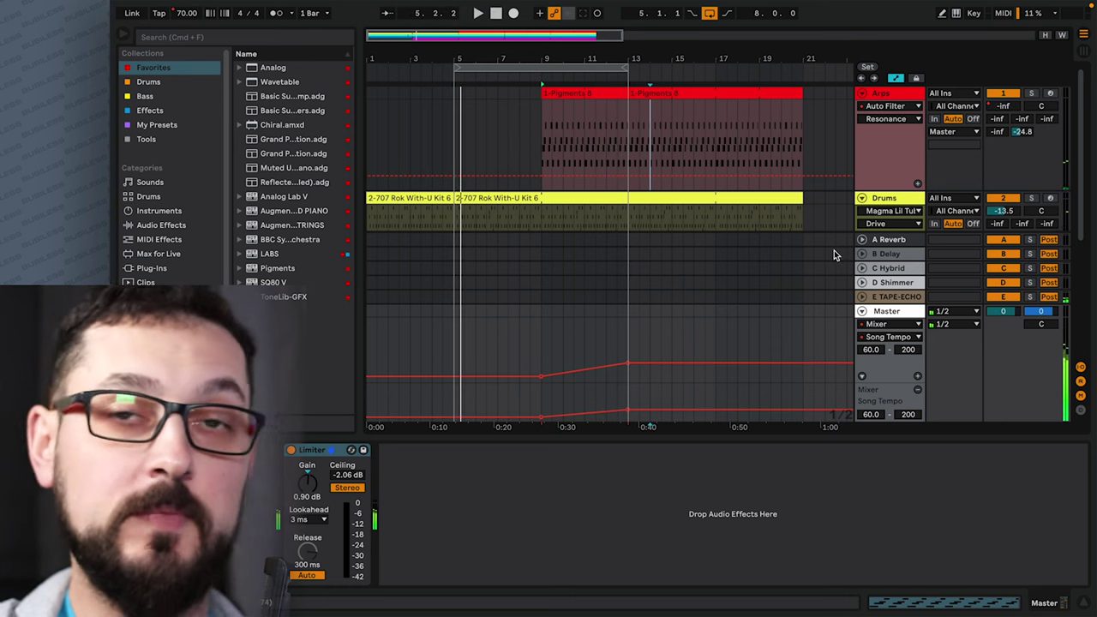
# - Clear the Song Tempo envelope on the Master track
pyautogui.press('Delete')
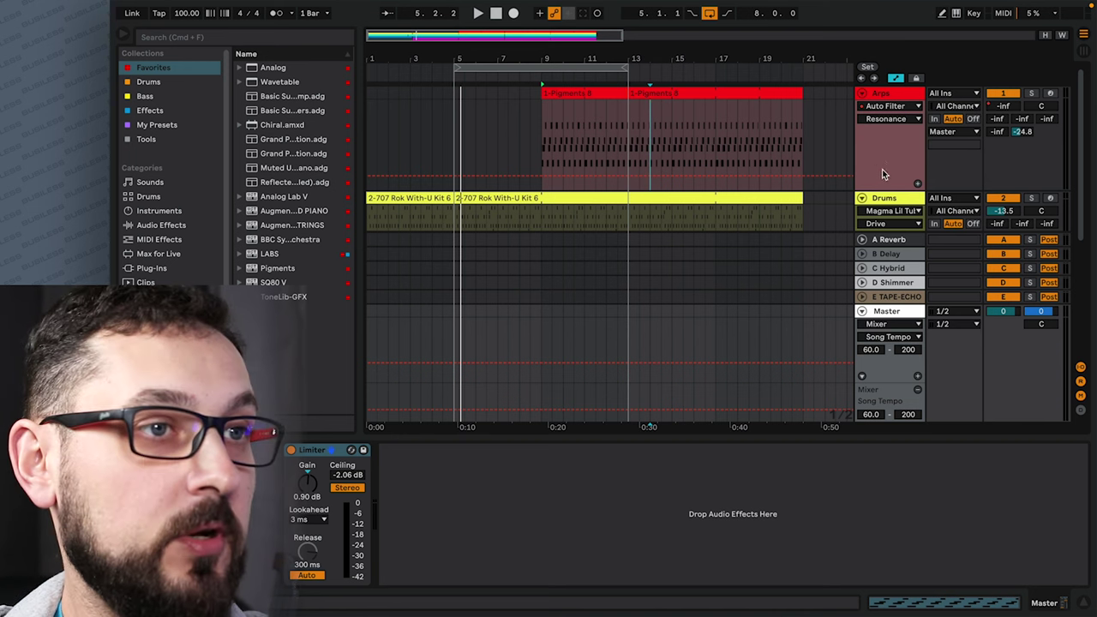
pyautogui.scroll(3, 885, 163)
pyautogui.scroll(-3, 884, 161)
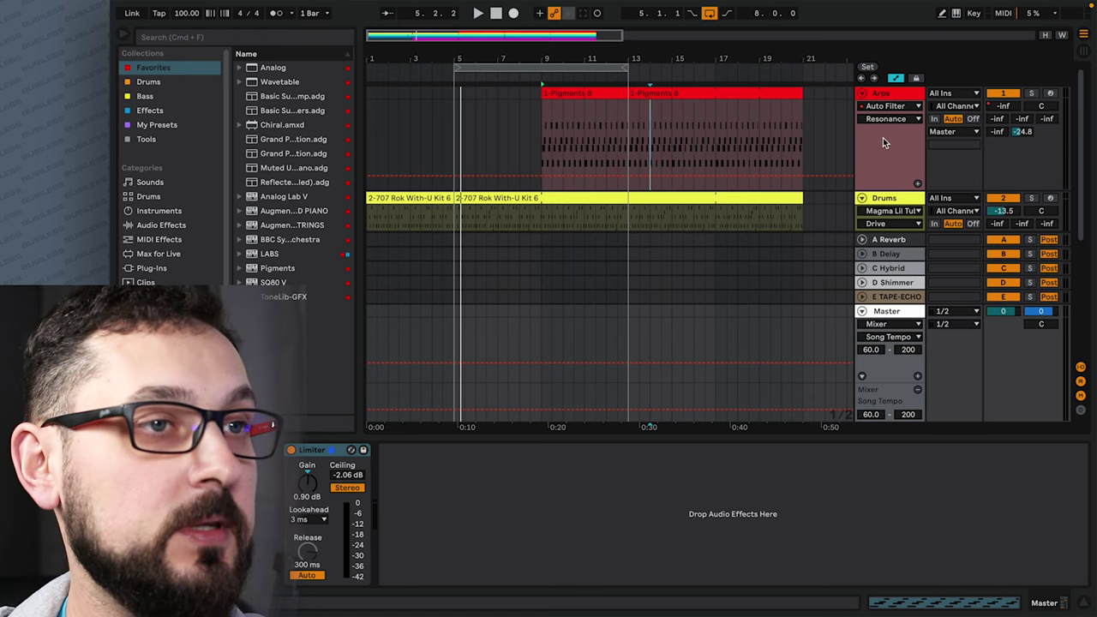
# - Check the context menus of the Arps track's automation header and the Arps 3 clip for take lane commands
pyautogui.rightClick(881, 148)
pyautogui.click(871, 145)
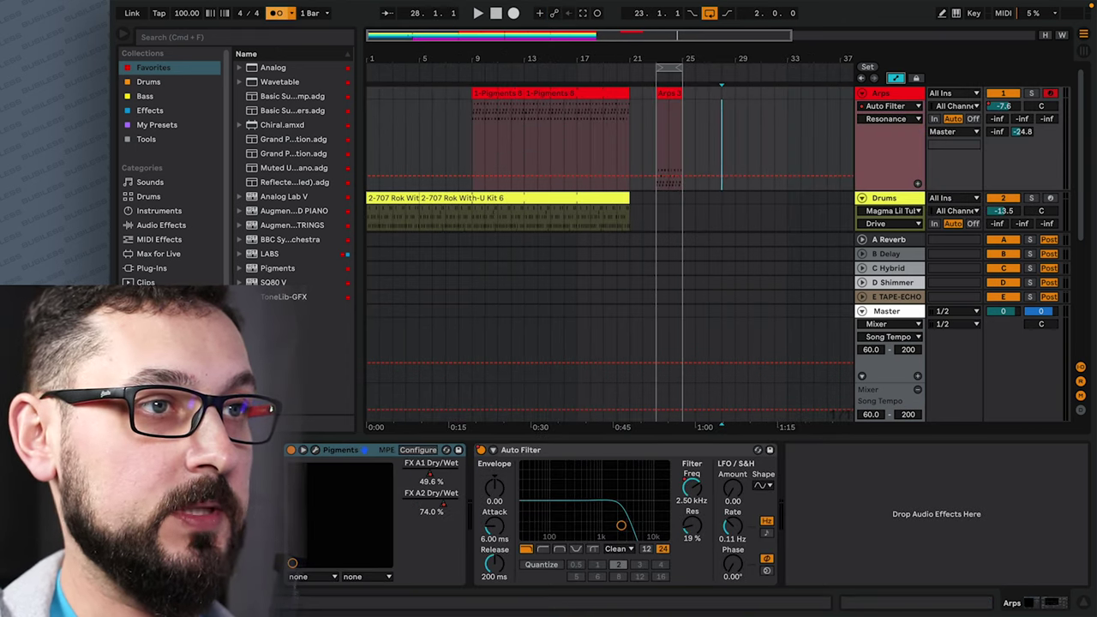
pyautogui.moveTo(648, 54)
pyautogui.mouseDown()
pyautogui.moveTo(649, 64)
pyautogui.moveTo(649, 54)
pyautogui.mouseUp()
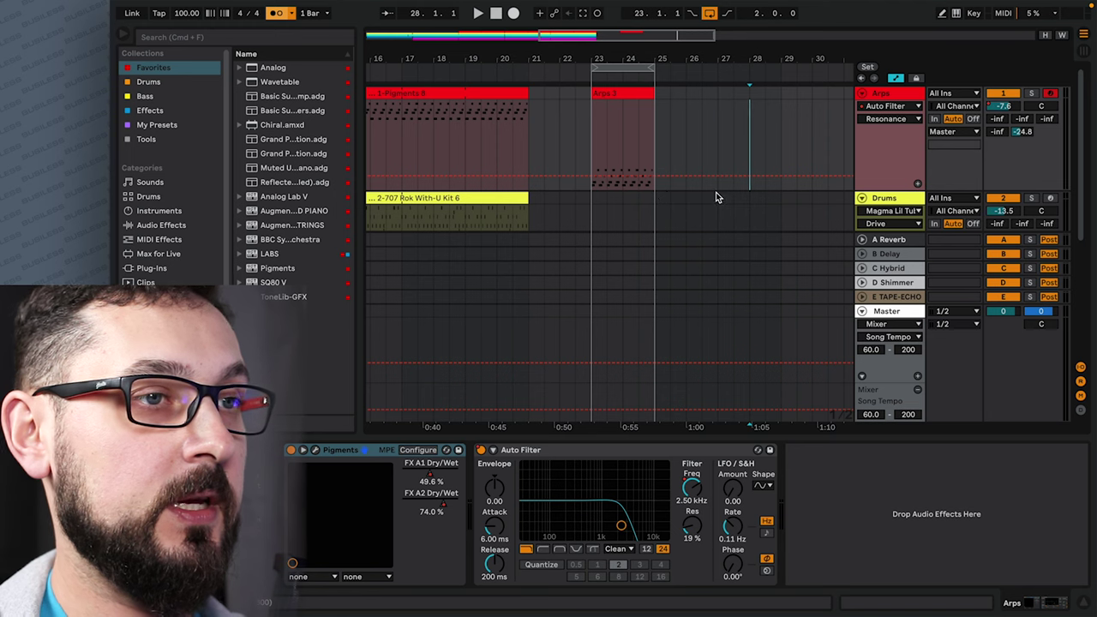
pyautogui.rightClick(891, 163)
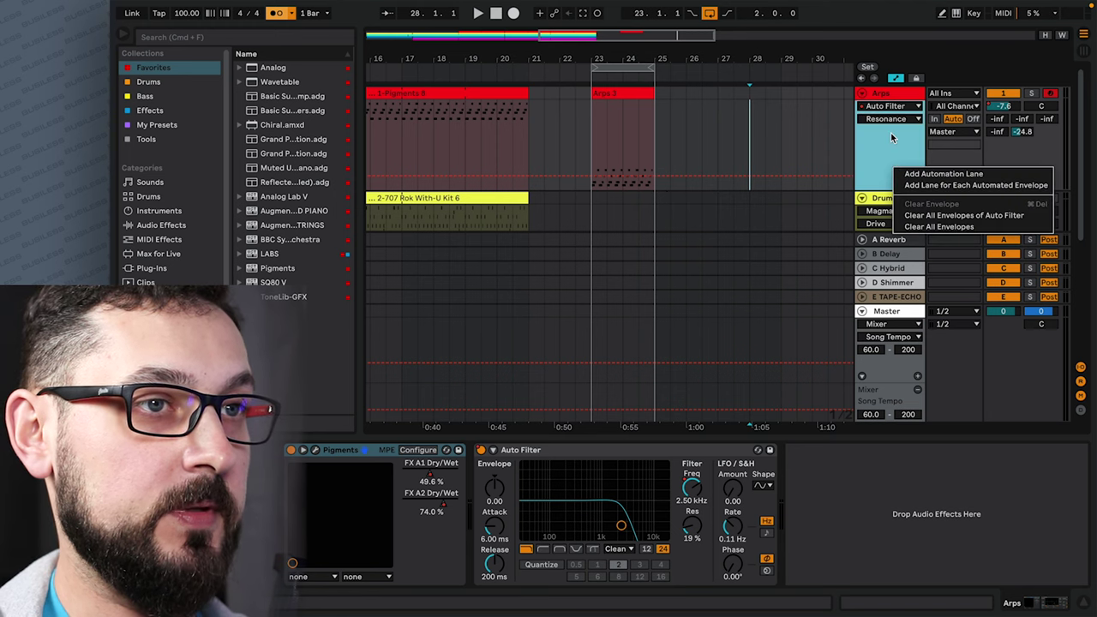
pyautogui.rightClick(892, 154)
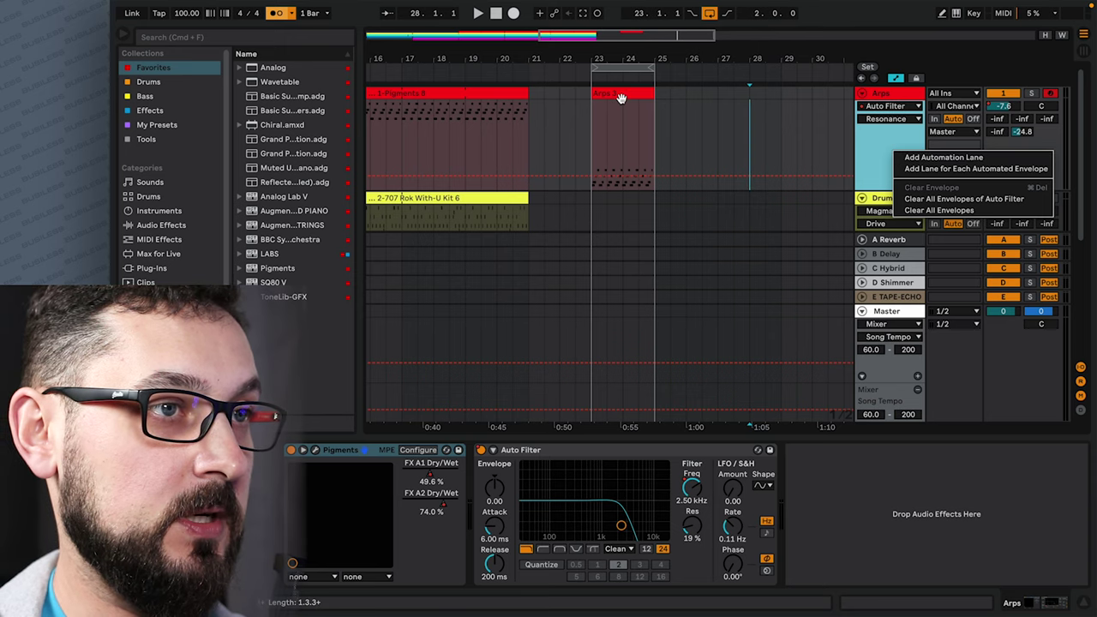
pyautogui.rightClick(622, 99)
pyautogui.click(887, 153)
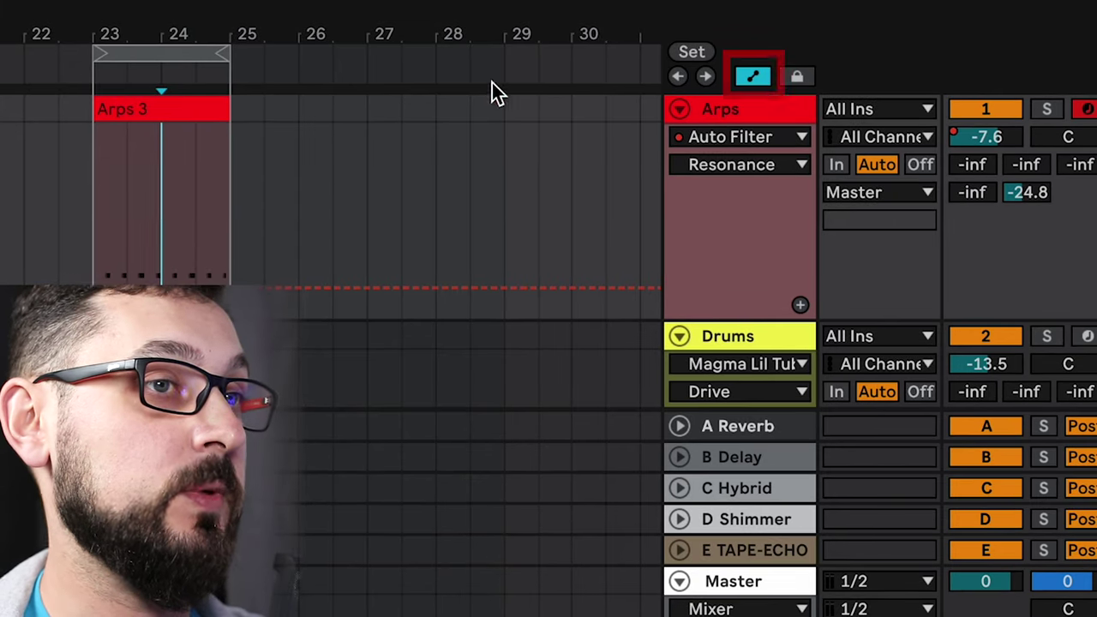
# - Leave Automation Mode and show the take lanes of the Arps track
pyautogui.click(759, 77)
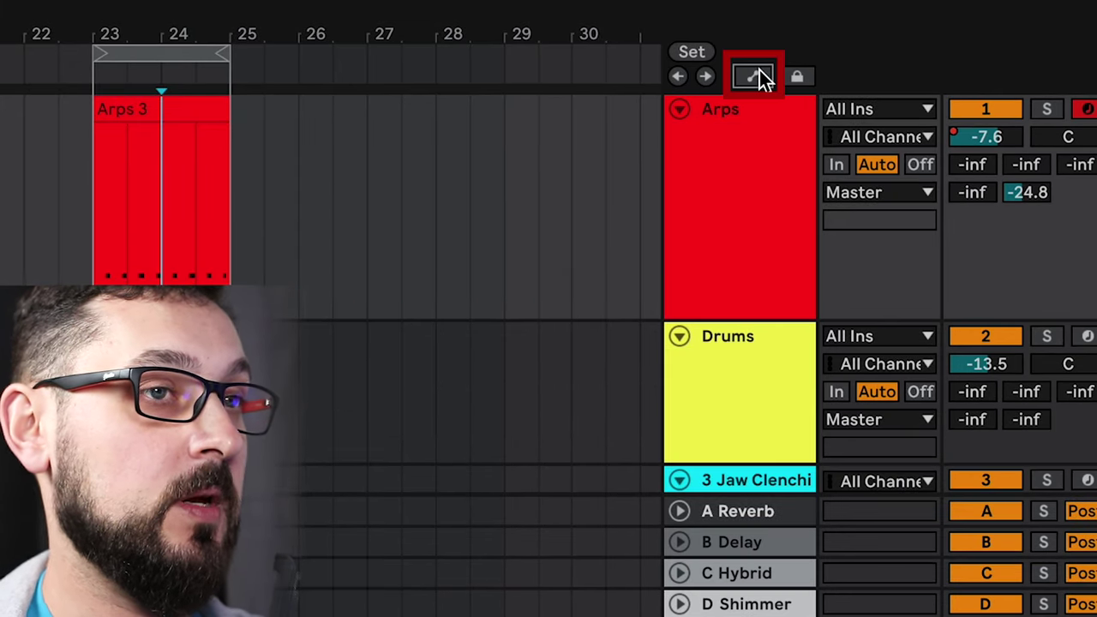
pyautogui.click(724, 221)
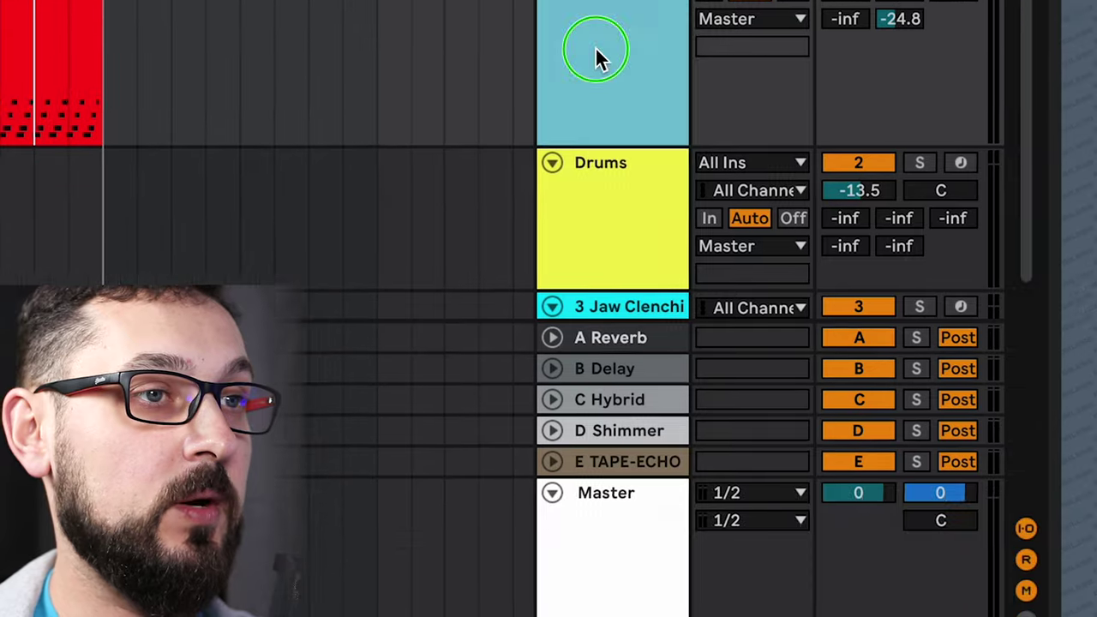
pyautogui.rightClick(595, 47)
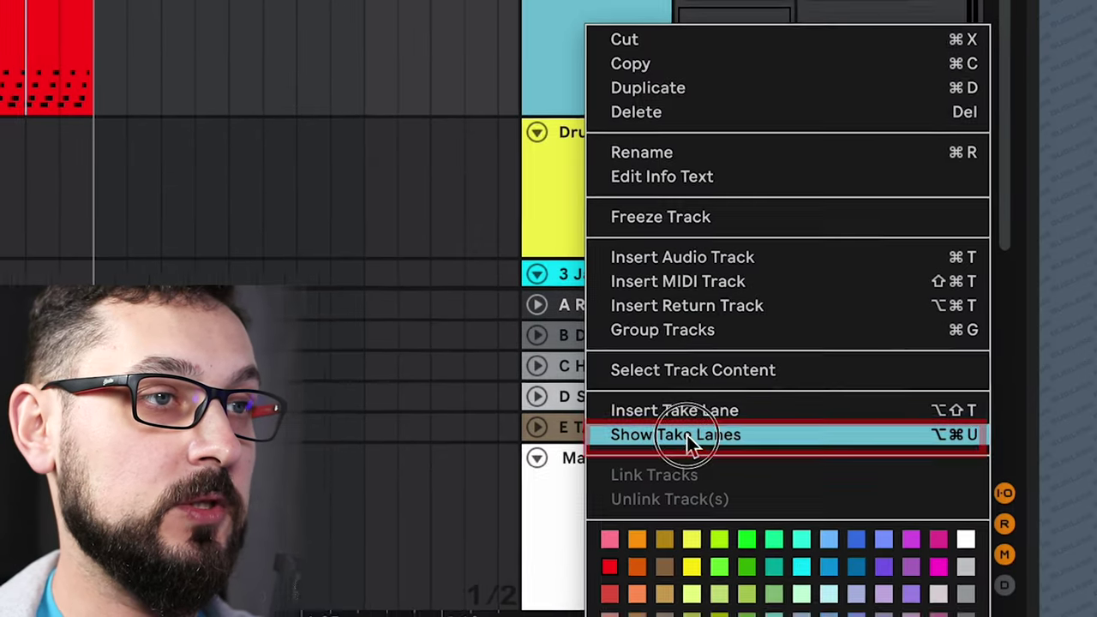
pyautogui.click(683, 437)
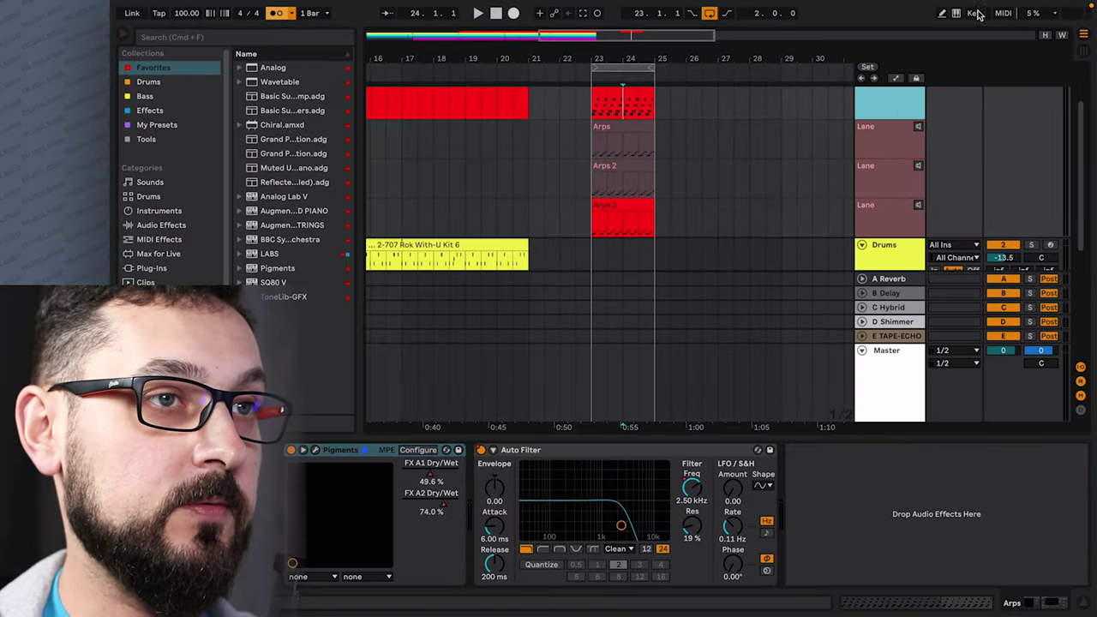
# - Comp the Arps track using the Arps take for bar 23 and the Arps 2 take for bar 24
pyautogui.moveTo(597, 127); pyautogui.dragTo(651, 138)
pyautogui.moveTo(625, 178); pyautogui.dragTo(653, 187)
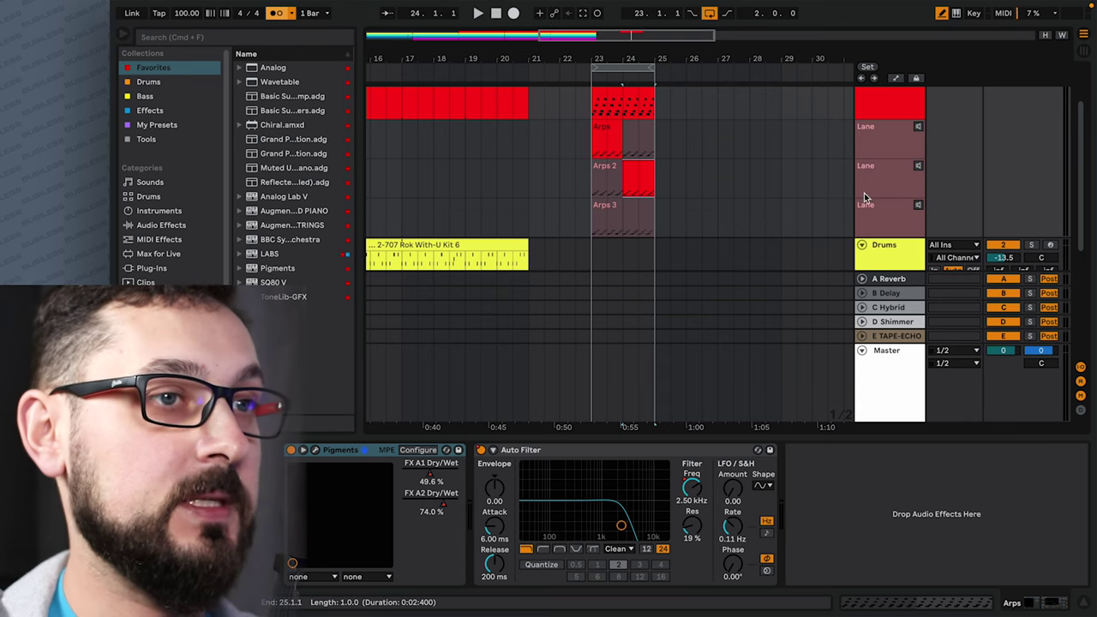
pyautogui.moveTo(913, 119); pyautogui.dragTo(913, 190)
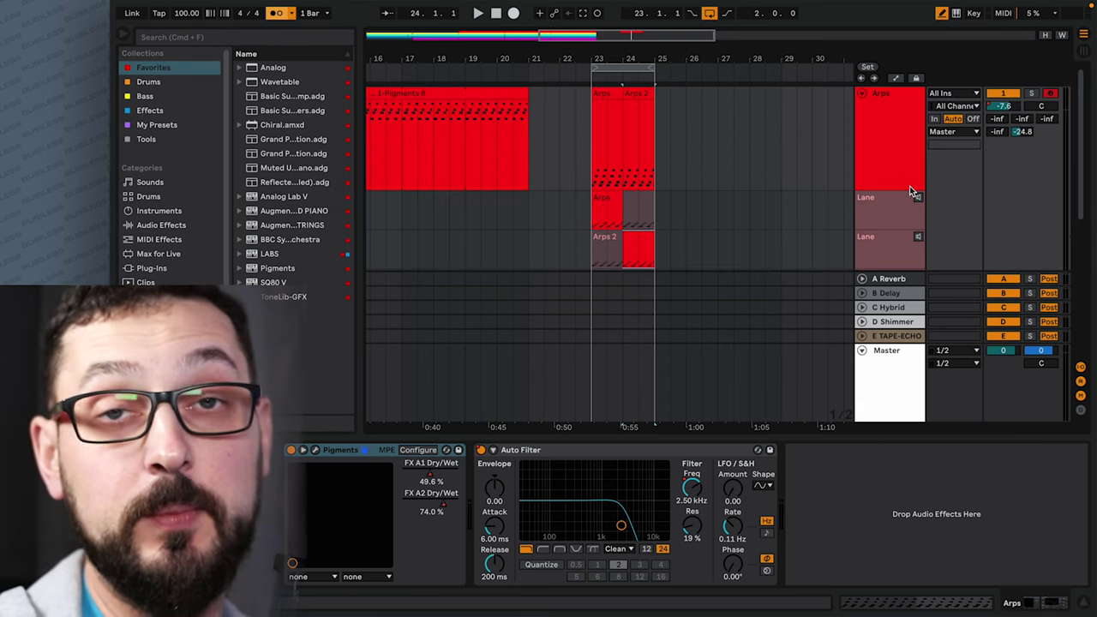
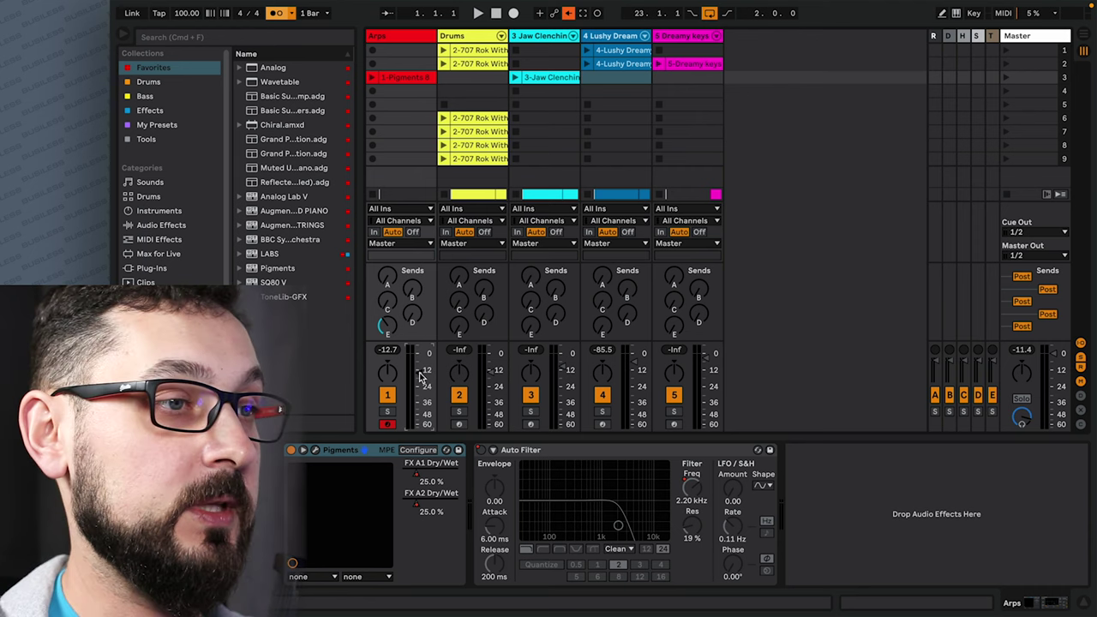
# - Return to Arrangement View, re-enable the overridden automation and delete the Track Volume automation of the Arps track
pyautogui.click(1084, 50)
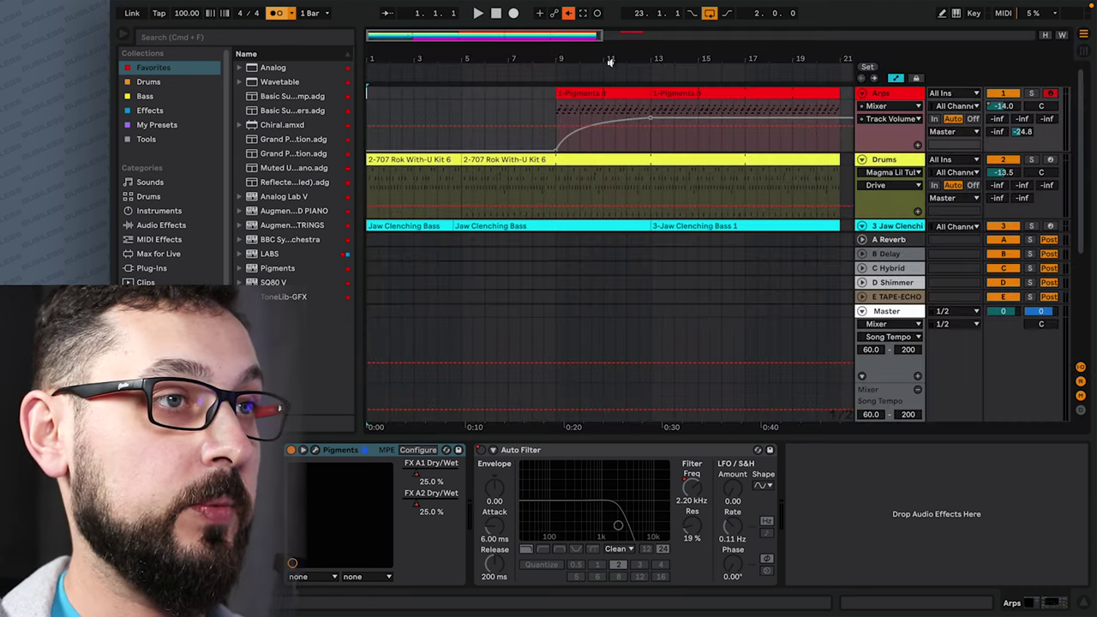
pyautogui.click(568, 13)
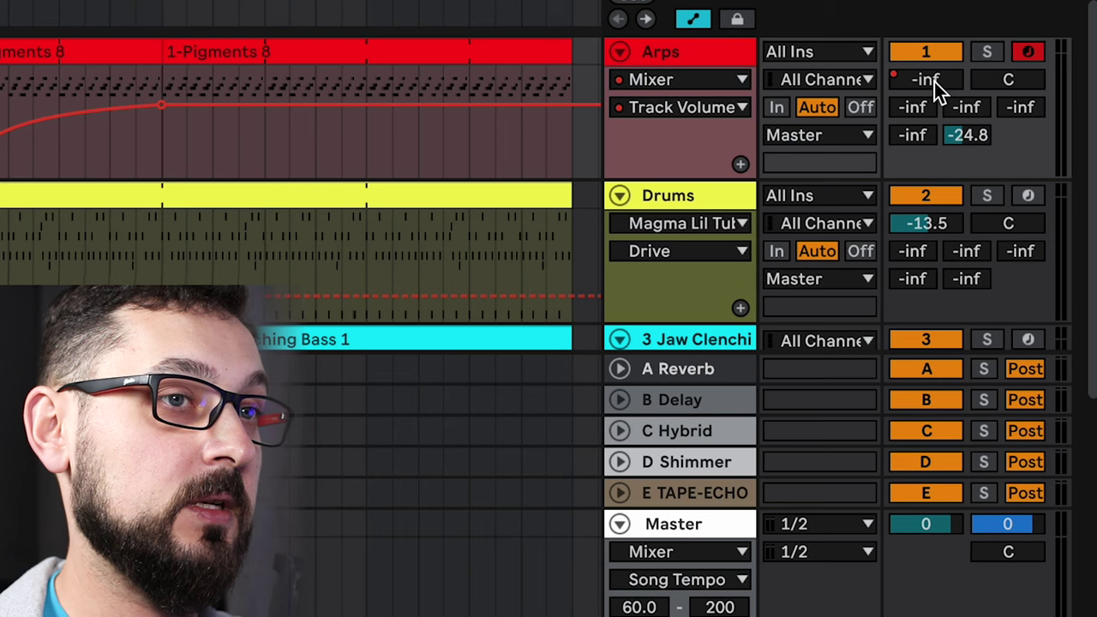
pyautogui.rightClick(934, 82)
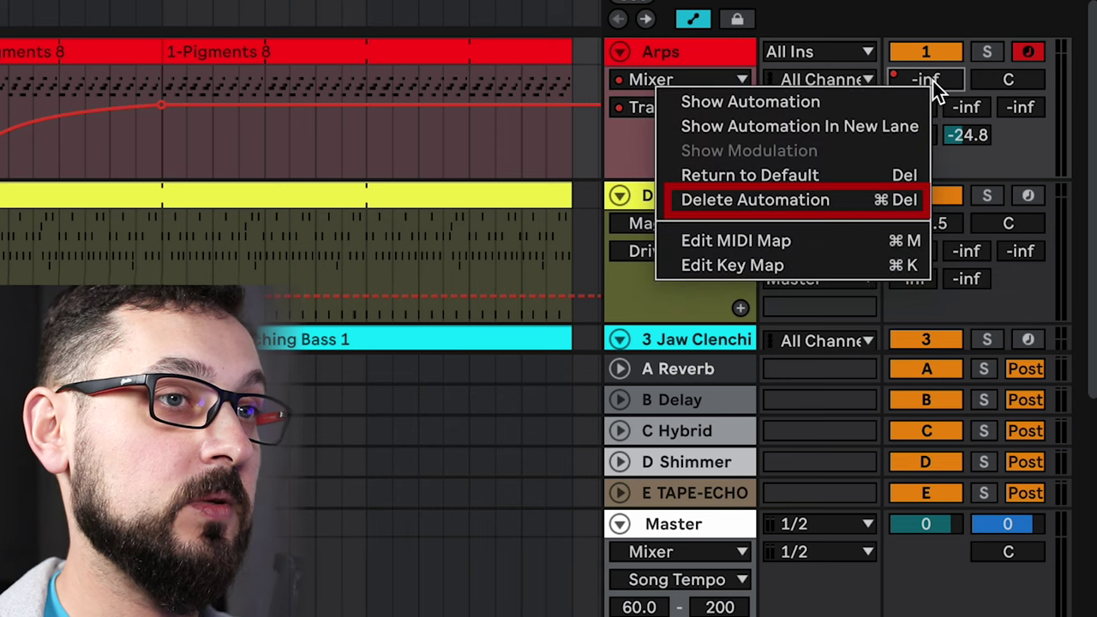
pyautogui.click(818, 206)
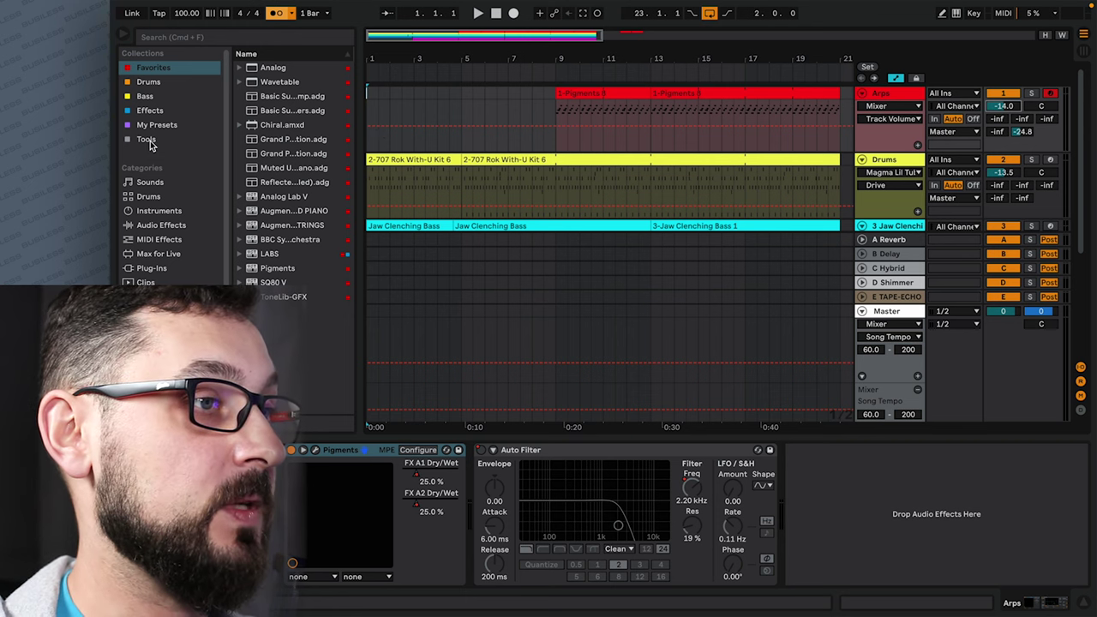
# - Add the Utility audio effect after Auto Filter on the Arps track
pyautogui.click(160, 225)
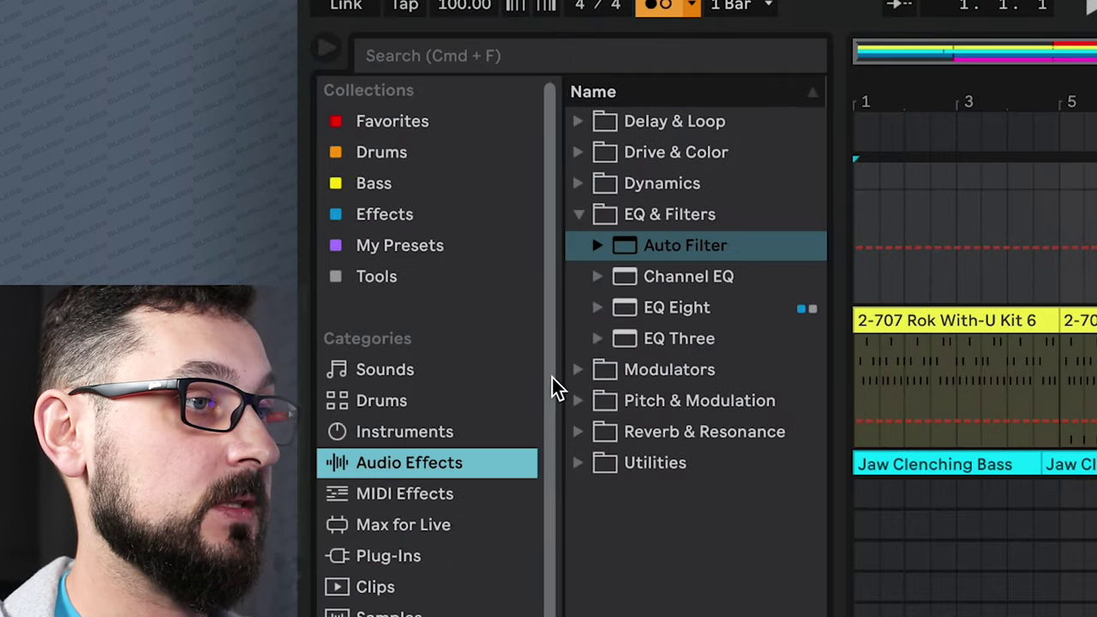
pyautogui.click(239, 224)
pyautogui.moveTo(624, 558); pyautogui.dragTo(818, 501)
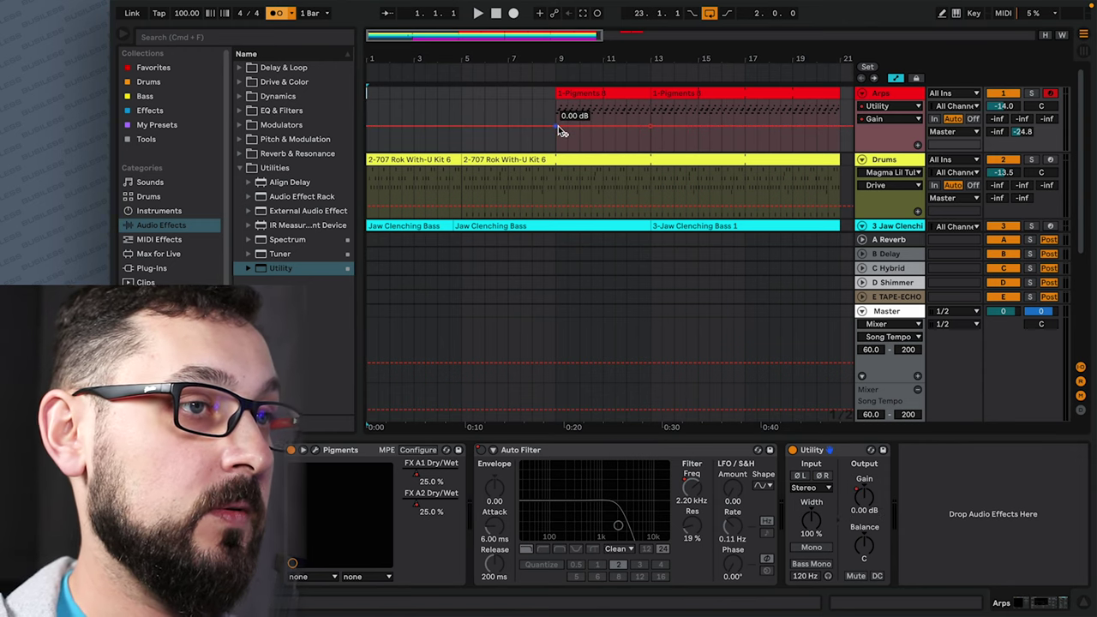
# - Automate the Utility's Gain with a curved fade-in from -inf dB at bar 9 to 0 dB at bar 13, and show its Device On envelope
pyautogui.moveTo(557, 127); pyautogui.dragTo(589, 130)
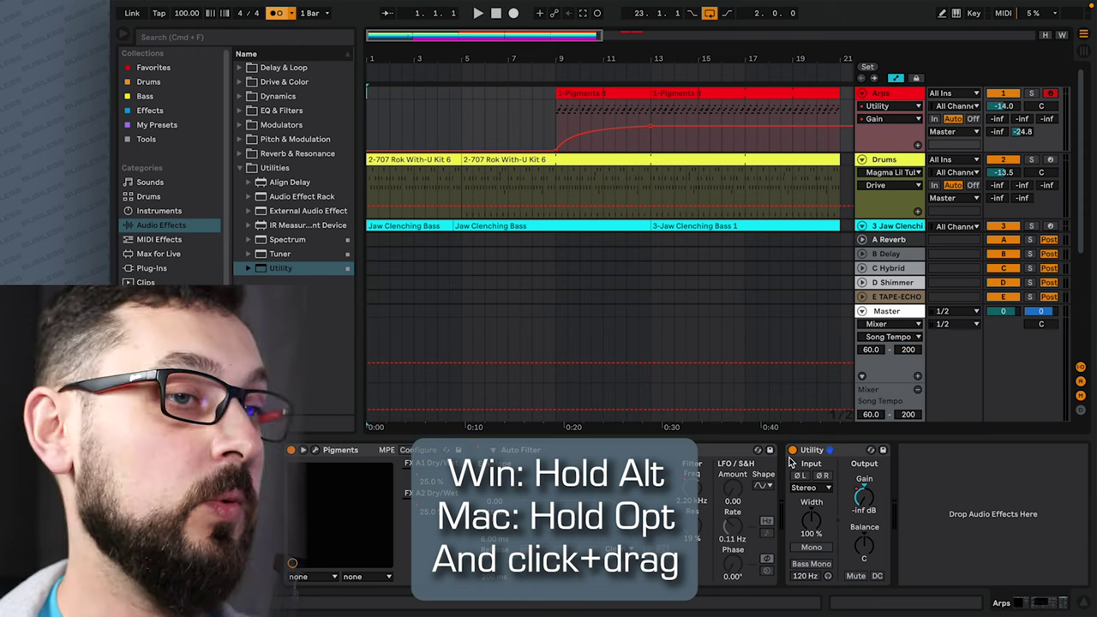
pyautogui.click(793, 450)
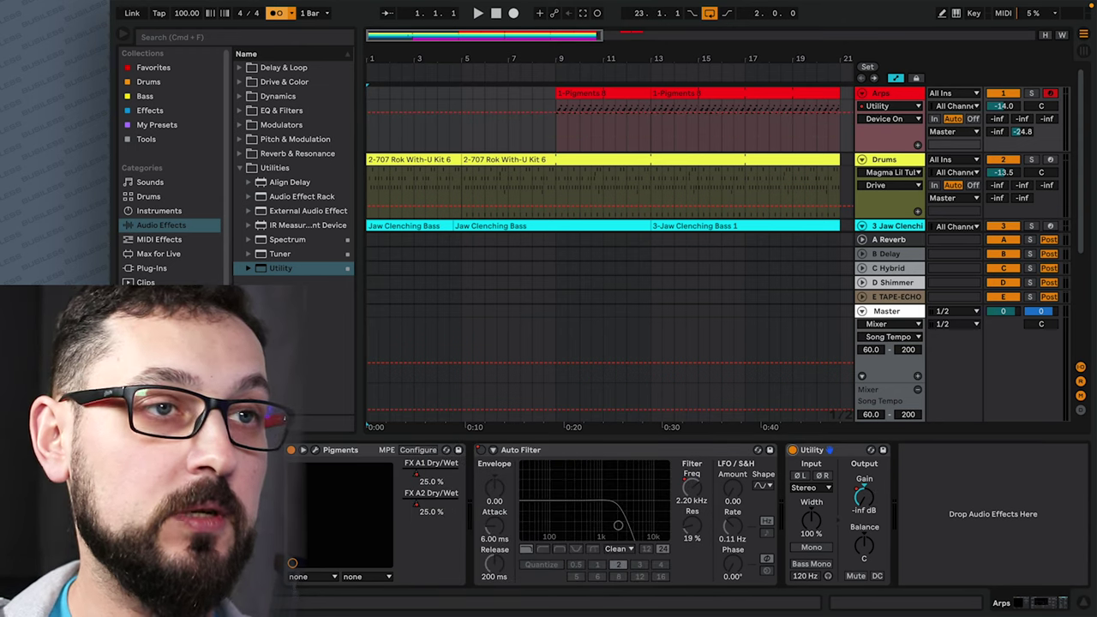
# - Adjust the Arps track volume to -12.2 dB and play the Gain fade-in from bar 9
pyautogui.moveTo(1002, 106); pyautogui.dragTo(1003, 99)
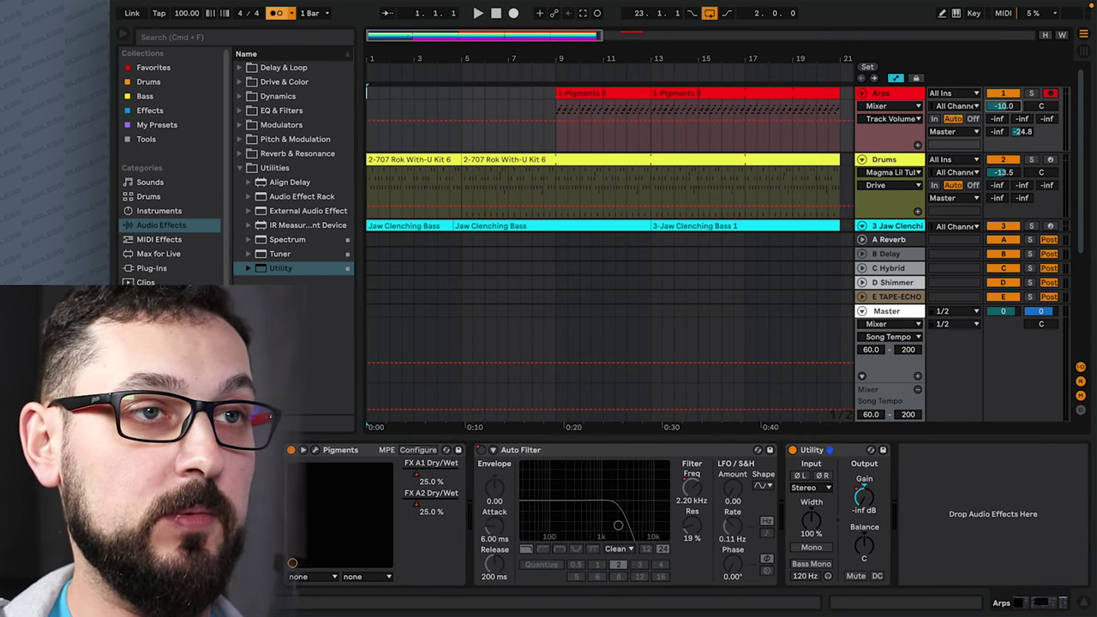
pyautogui.press('space')
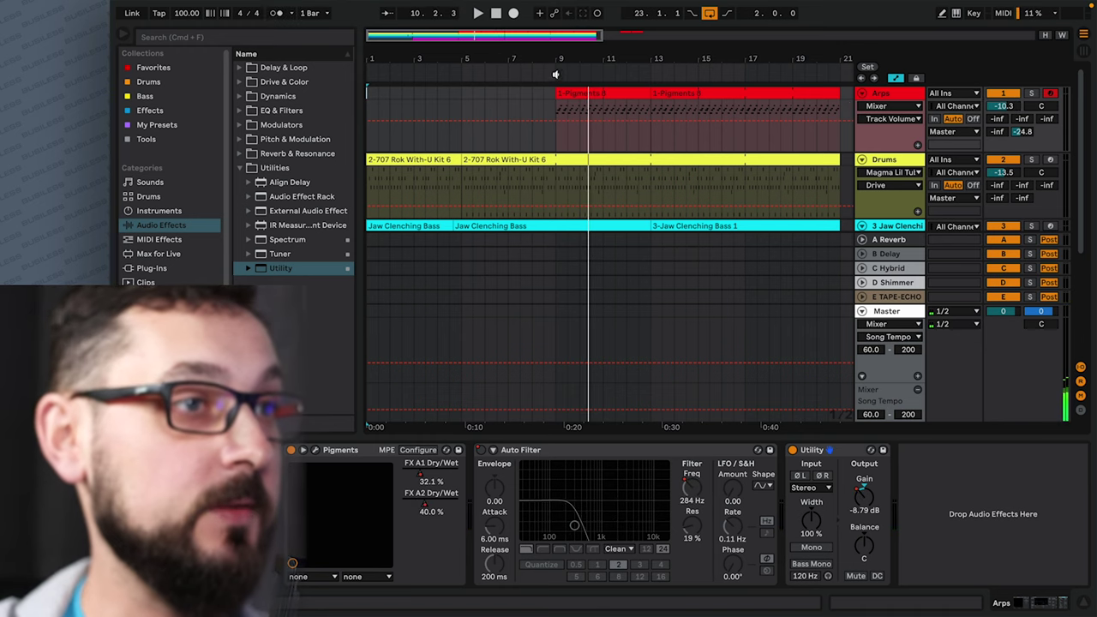
pyautogui.click(556, 75)
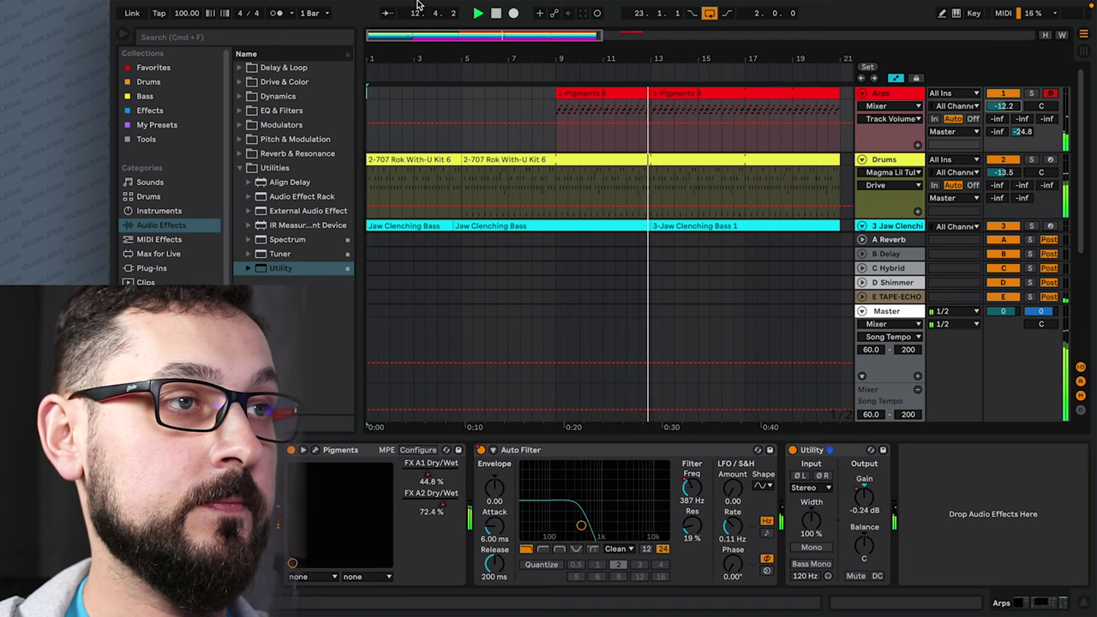
pyautogui.moveTo(502, 26)
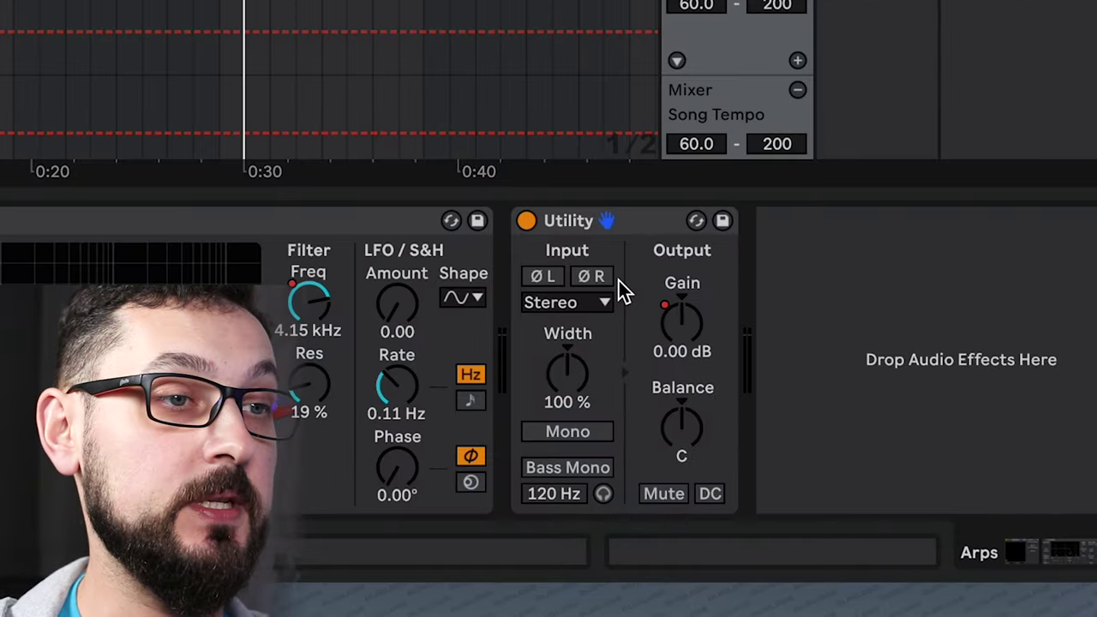
# - Show the automation lane of the Utility's Balance and switch the Utility device off
pyautogui.click(686, 431)
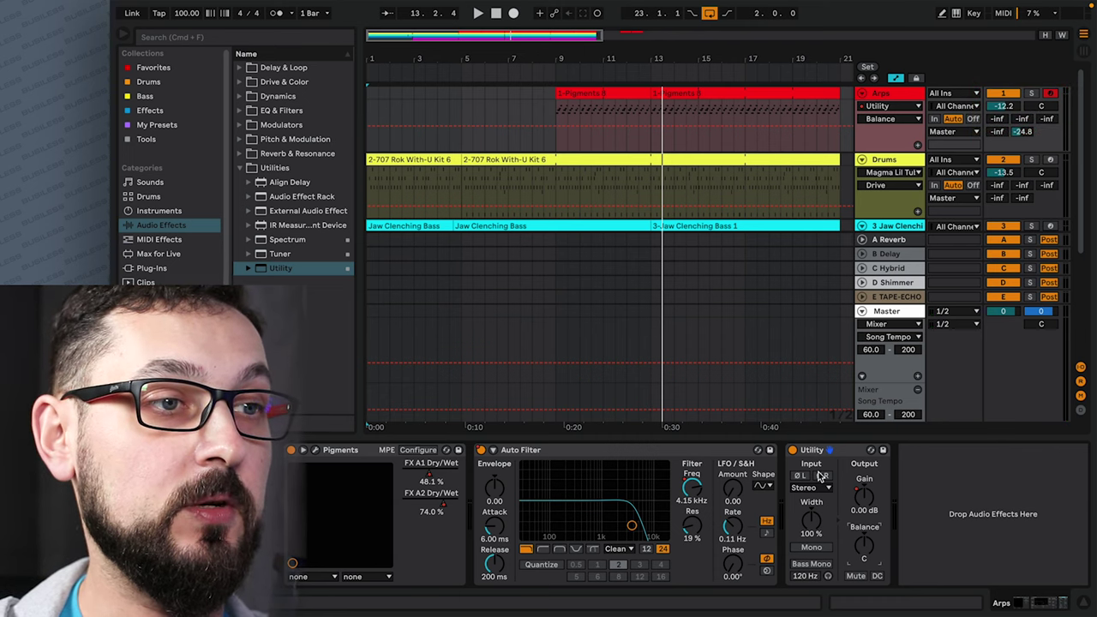
pyautogui.click(793, 449)
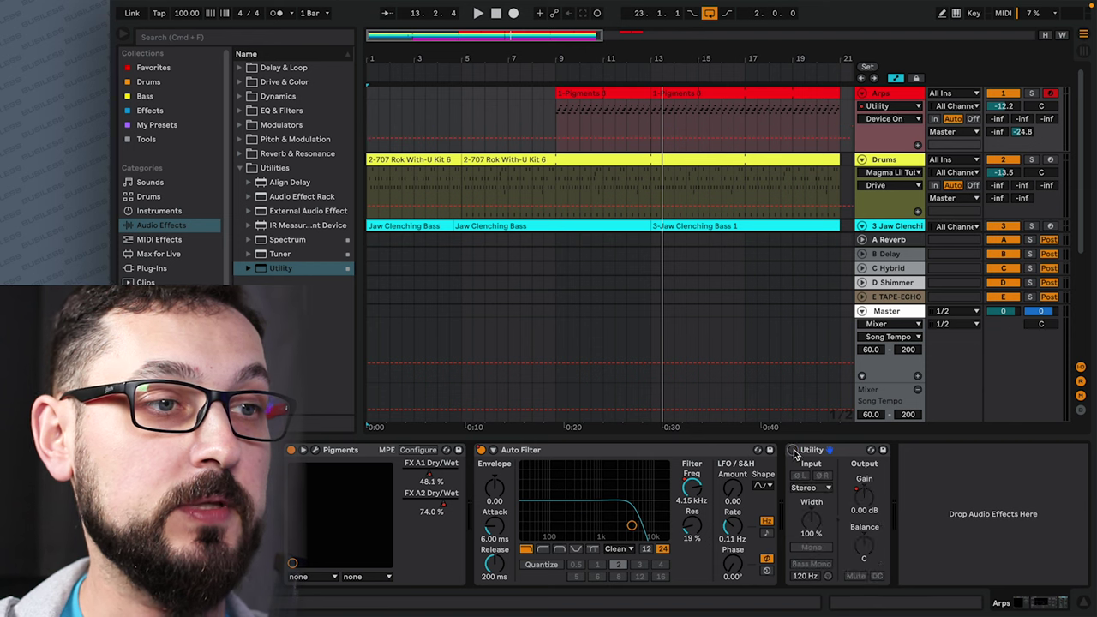